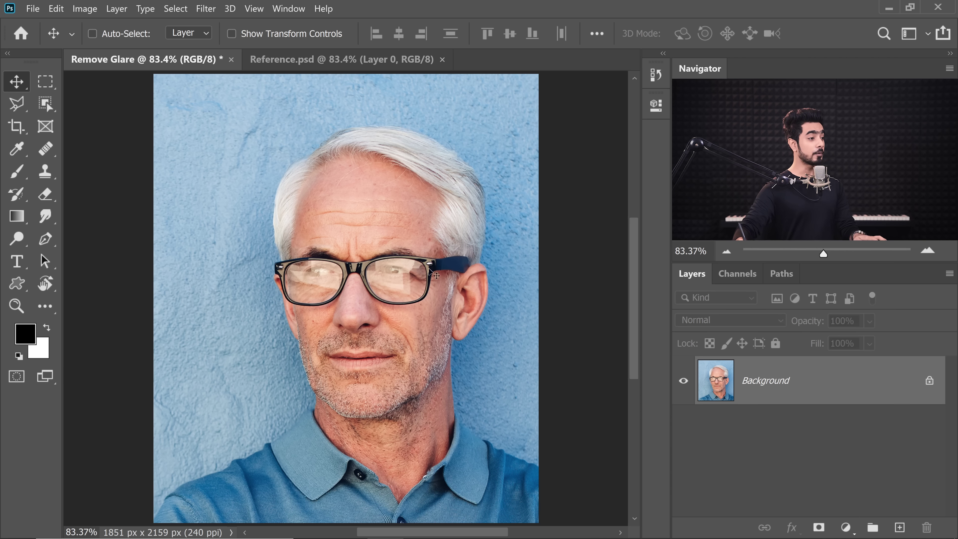
# Step: Zoom in close on the eyeglasses and bring up the fill and adjustment layer list
pyautogui.moveTo(377, 278); pyautogui.dragTo(397, 279)
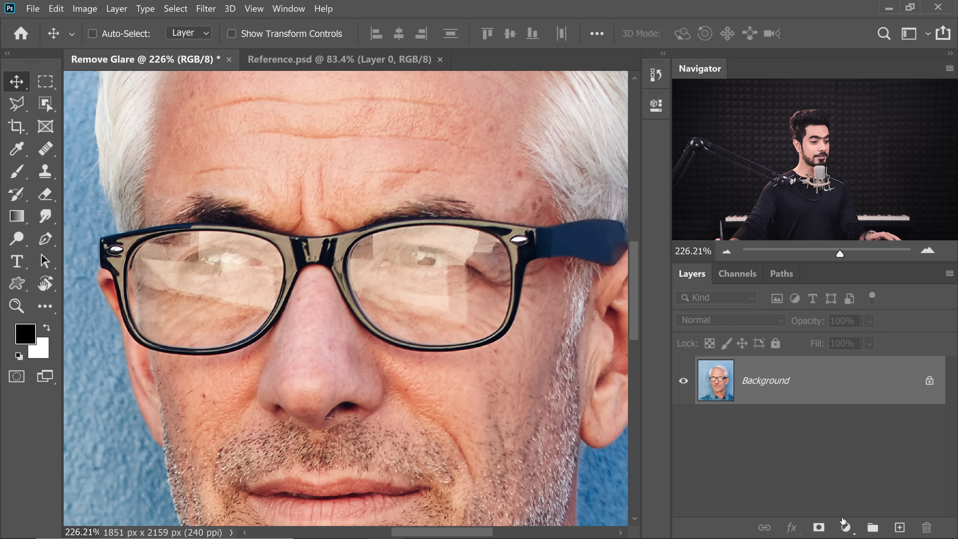
pyautogui.click(846, 527)
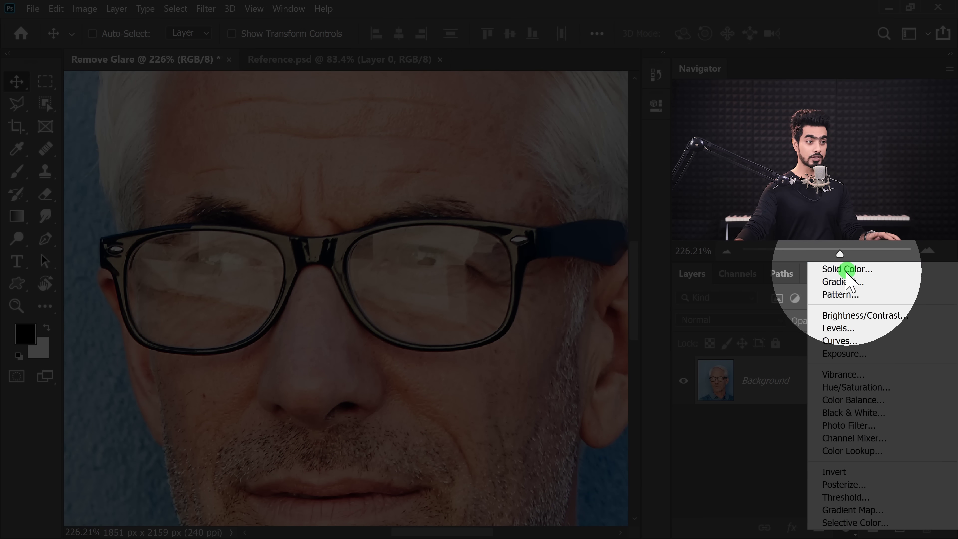
# Step: Add a neutral grey Solid Color fill layer in Color blend mode, then select the Background layer
pyautogui.click(840, 269)
pyautogui.moveTo(593, 309)
pyautogui.mouseDown()
pyautogui.moveTo(557, 298)
pyautogui.moveTo(542, 347)
pyautogui.moveTo(556, 365)
pyautogui.moveTo(542, 369)
pyautogui.mouseUp()
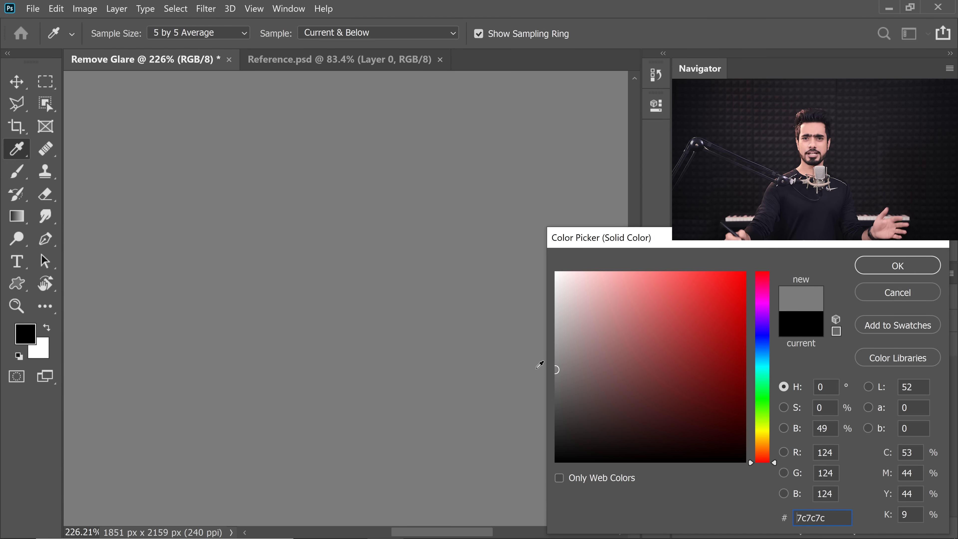
pyautogui.click(882, 265)
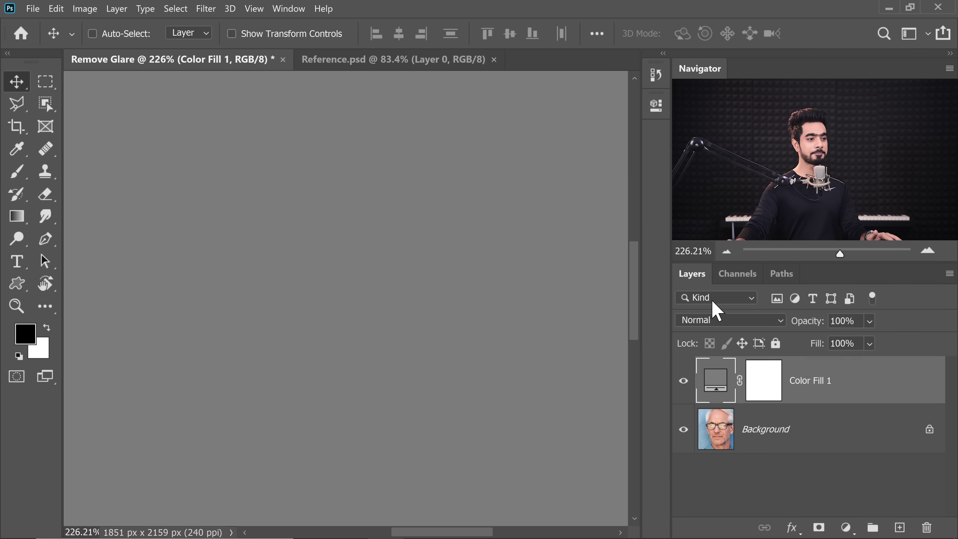
pyautogui.click(713, 321)
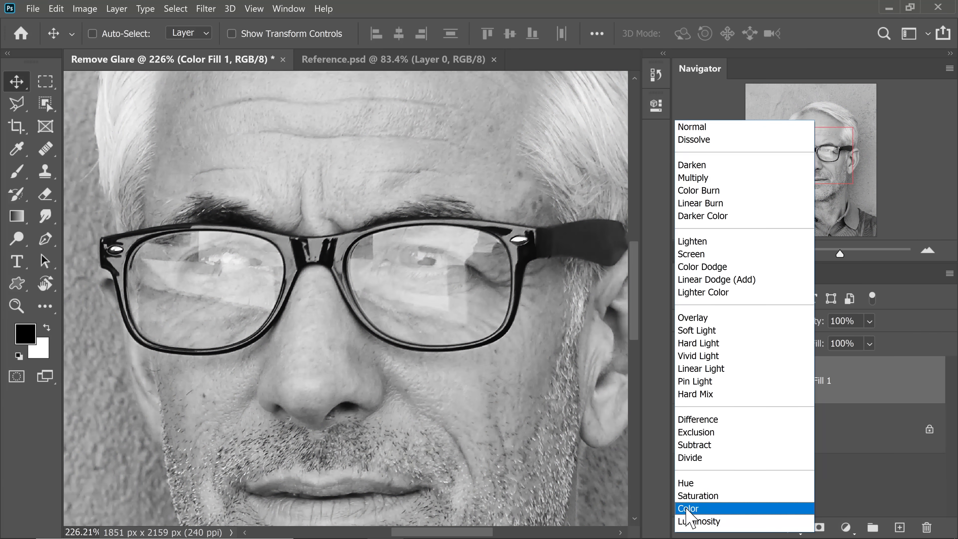
pyautogui.click(706, 448)
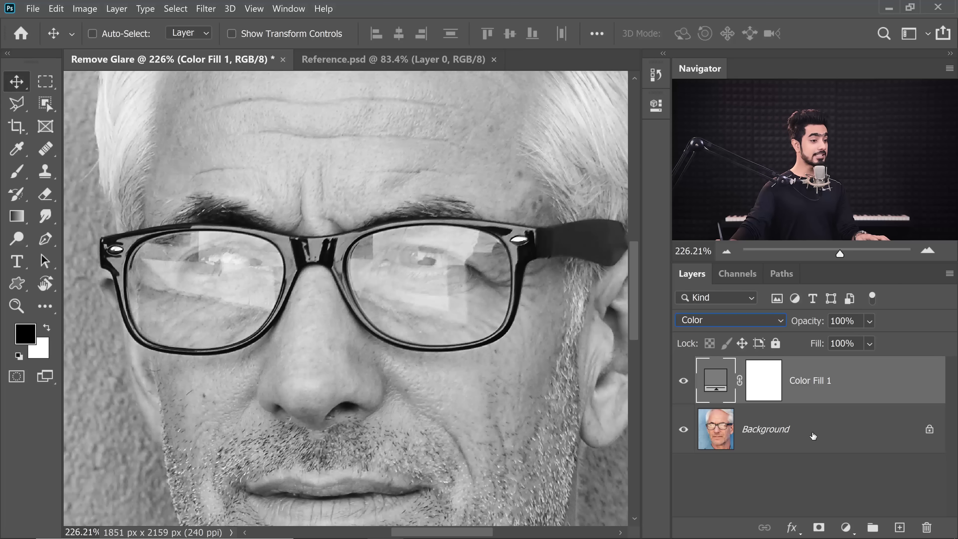
pyautogui.click(807, 434)
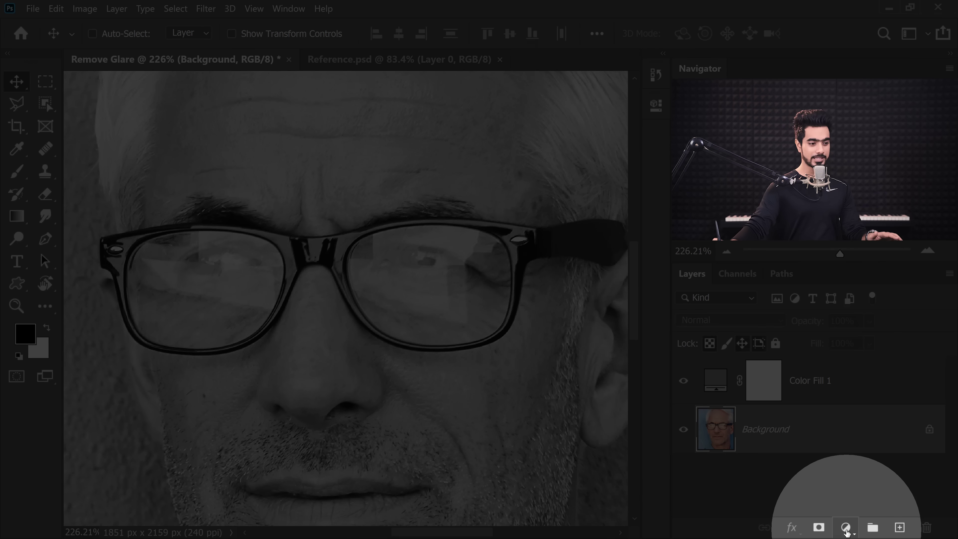
# Step: Add a Curves layer mapping input 184 to output 88, then invert its mask
pyautogui.click(847, 526)
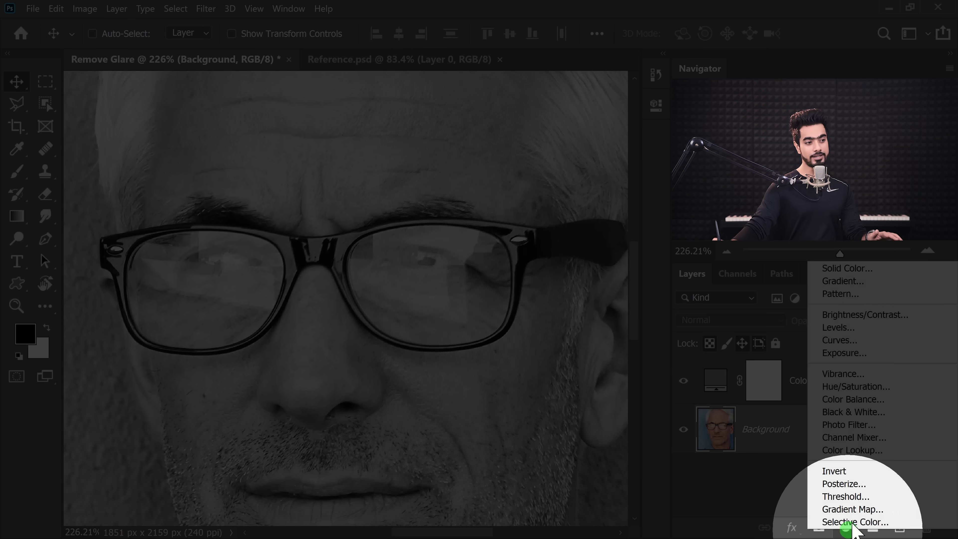
pyautogui.click(836, 341)
pyautogui.moveTo(546, 264); pyautogui.dragTo(546, 269)
pyautogui.moveTo(540, 373); pyautogui.dragTo(541, 408)
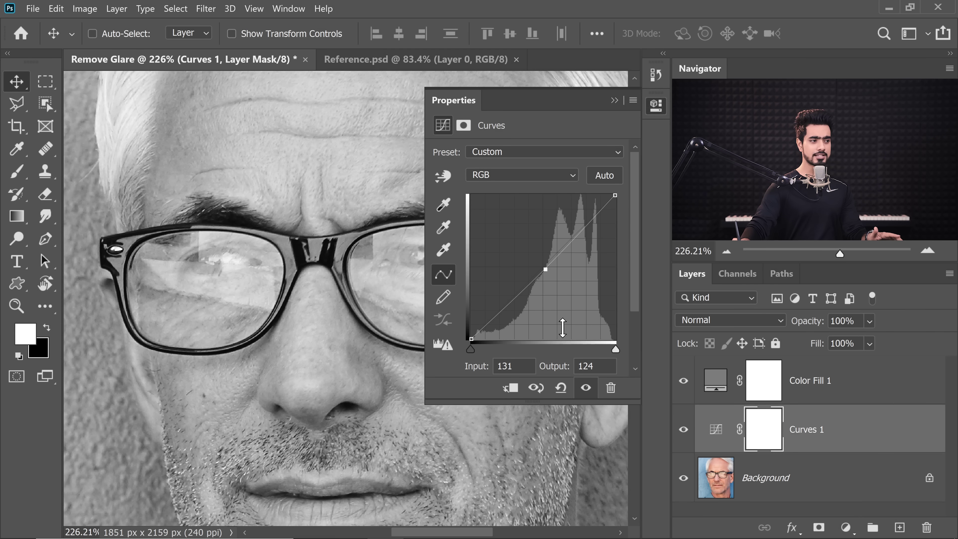
pyautogui.moveTo(547, 270); pyautogui.dragTo(576, 290)
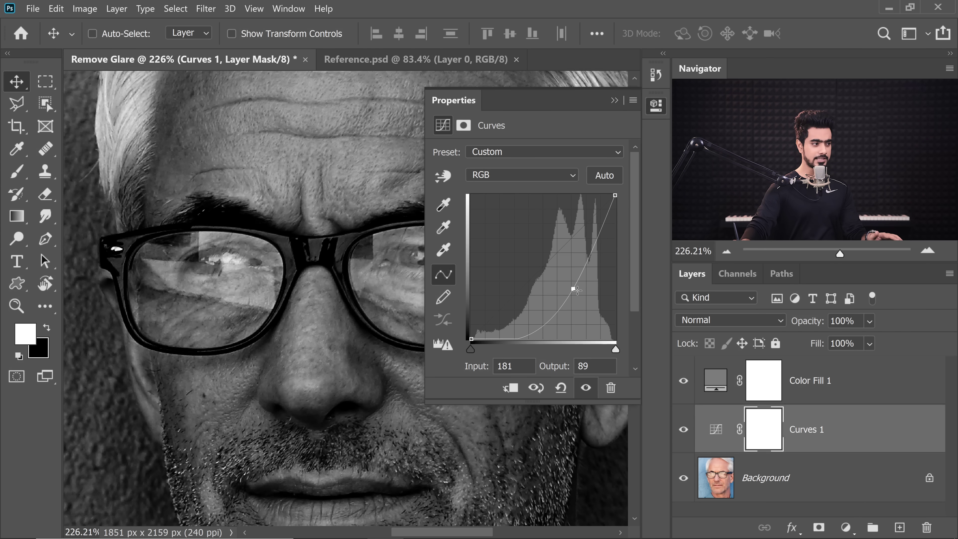
pyautogui.moveTo(283, 289); pyautogui.dragTo(202, 305)
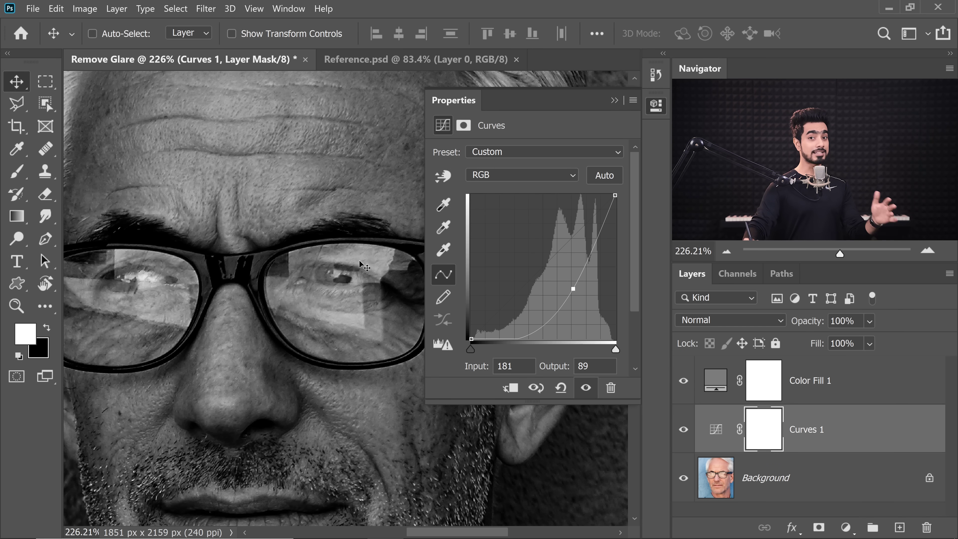
pyautogui.moveTo(575, 292); pyautogui.dragTo(575, 292)
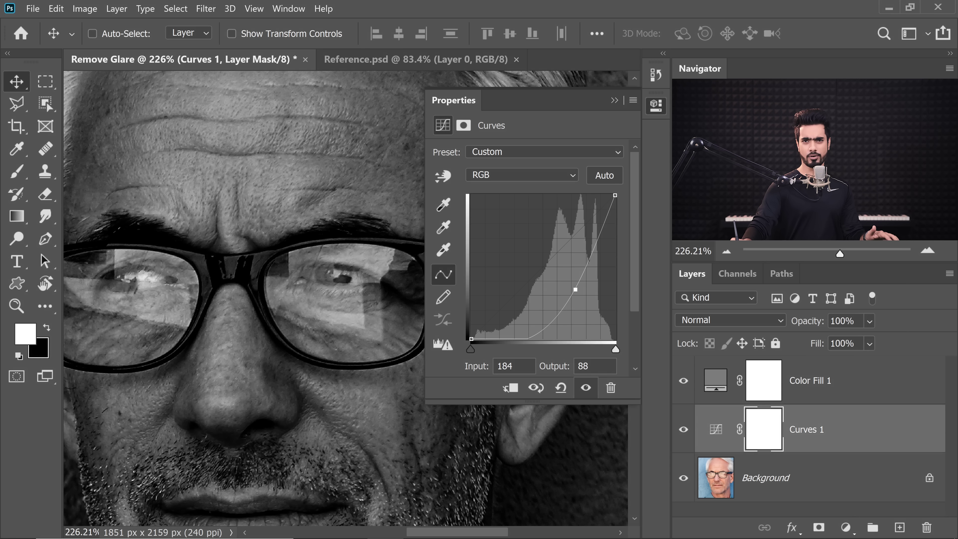
pyautogui.click(615, 100)
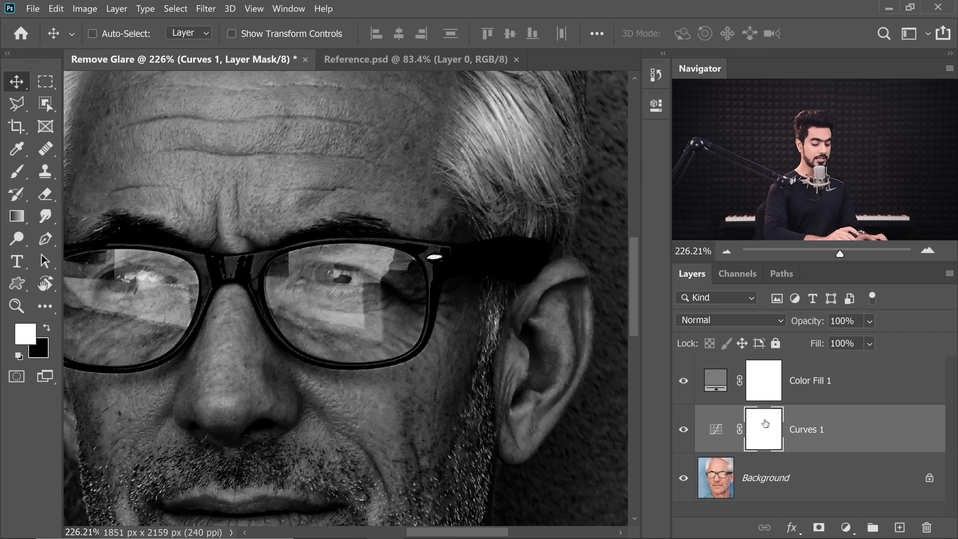
pyautogui.hotkey('ctrl', 'i')
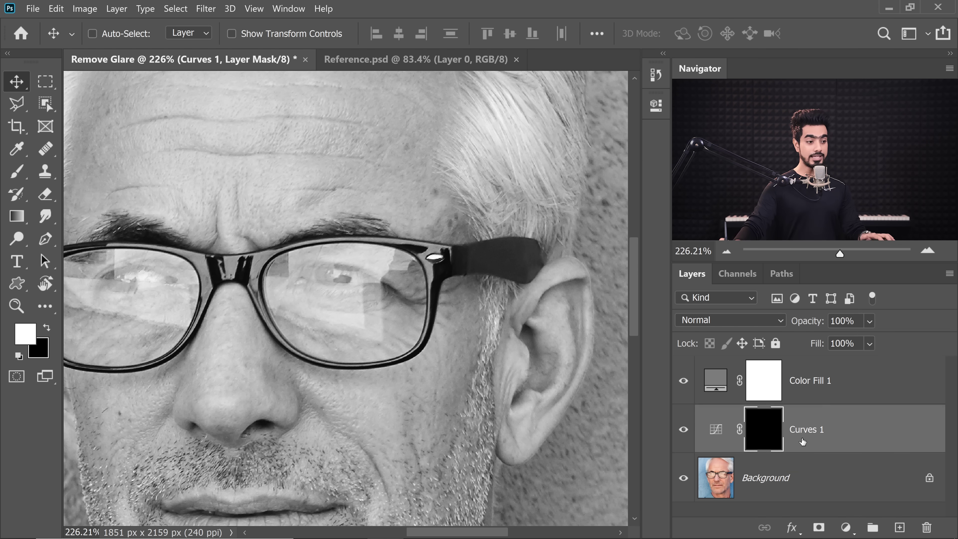
# Step: Rename the Curves 1 layer to 'Burning'
pyautogui.doubleClick(812, 430)
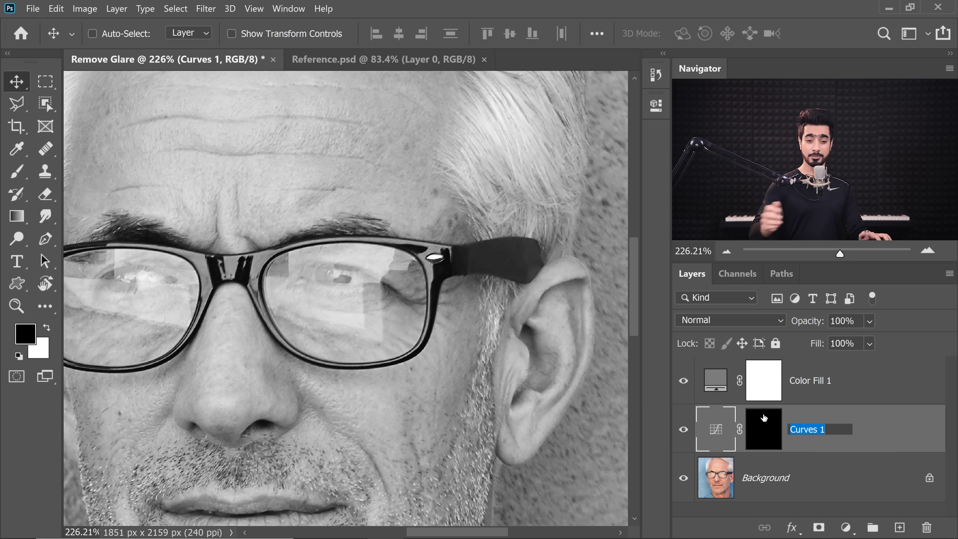
pyautogui.write('Burning')
pyautogui.press('Return')
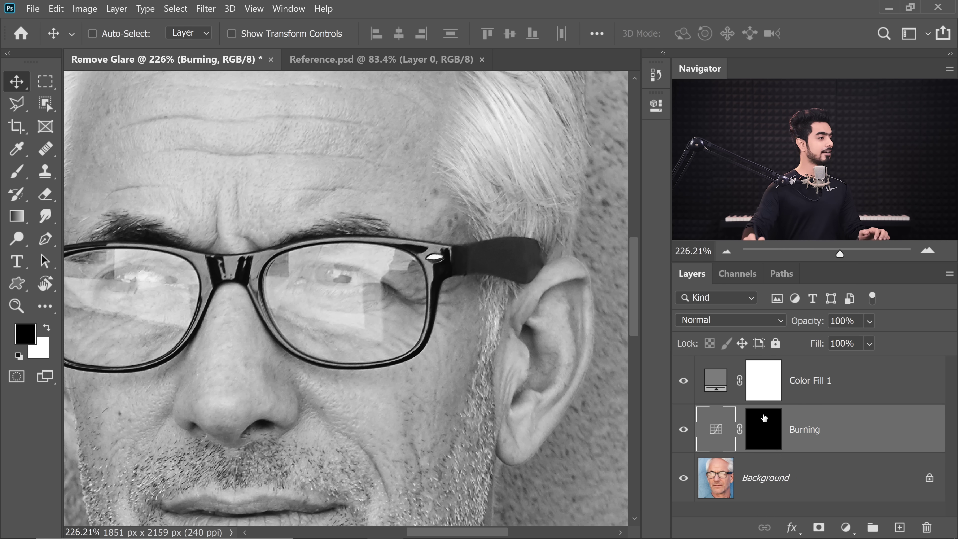
# Step: Switch to the Brush tool and choose the Soft Round preset
pyautogui.click(17, 173)
pyautogui.click(114, 38)
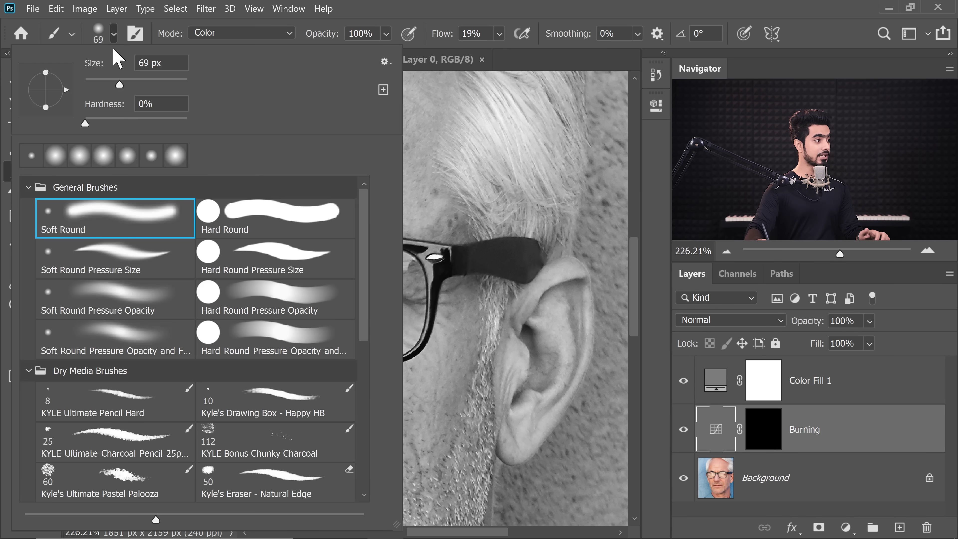
pyautogui.click(113, 37)
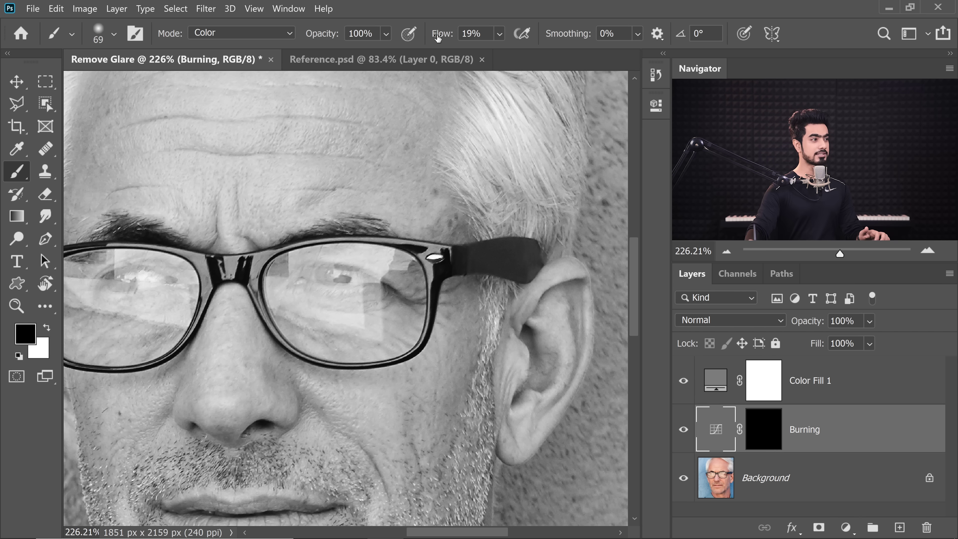
# Step: Set brush flow to 4% and size 20, then paint over the left lens glare
pyautogui.moveTo(484, 34); pyautogui.dragTo(417, 44)
pyautogui.write('4')
pyautogui.press('Return')
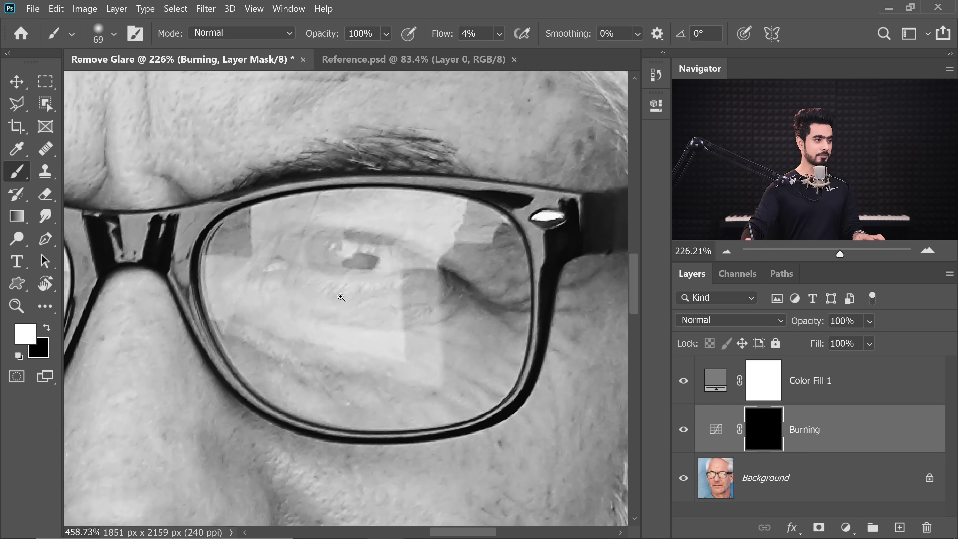
pyautogui.press('[')
pyautogui.press('[')
pyautogui.press('[')
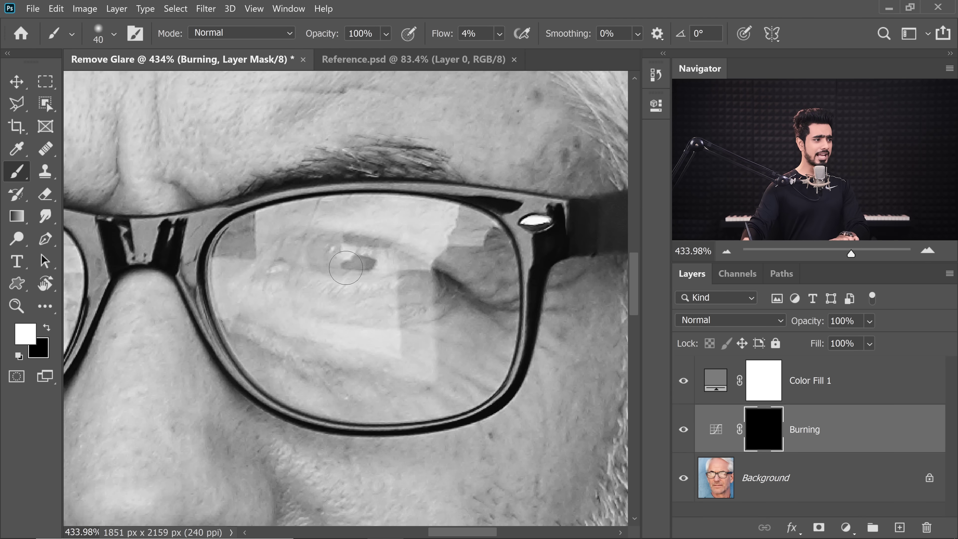
pyautogui.moveTo(179, 324); pyautogui.dragTo(509, 368)
pyautogui.press('[')
pyautogui.press('[')
pyautogui.press('[')
pyautogui.press('[')
pyautogui.press('[')
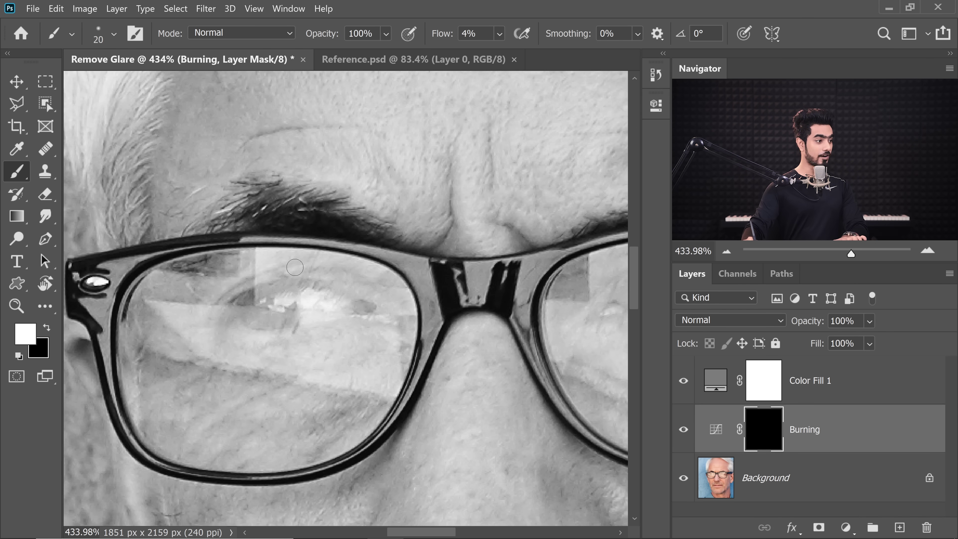
pyautogui.press(']')
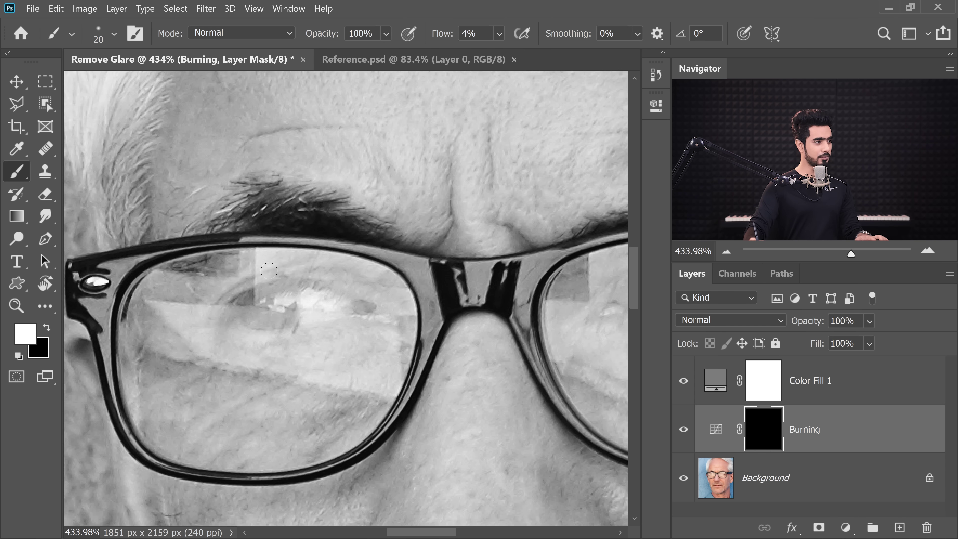
pyautogui.moveTo(156, 326)
pyautogui.mouseDown()
pyautogui.moveTo(191, 354)
pyautogui.moveTo(180, 348)
pyautogui.mouseUp()
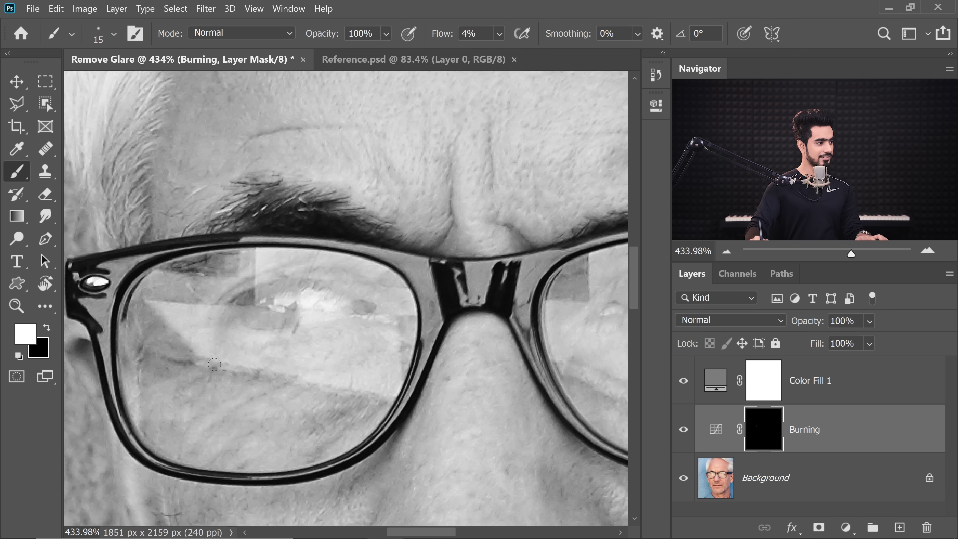
# Step: Lower the flow to 3% and keep burning down the glare across the left lens
pyautogui.click(470, 33)
pyautogui.write('3')
pyautogui.press('Return')
pyautogui.press('[')
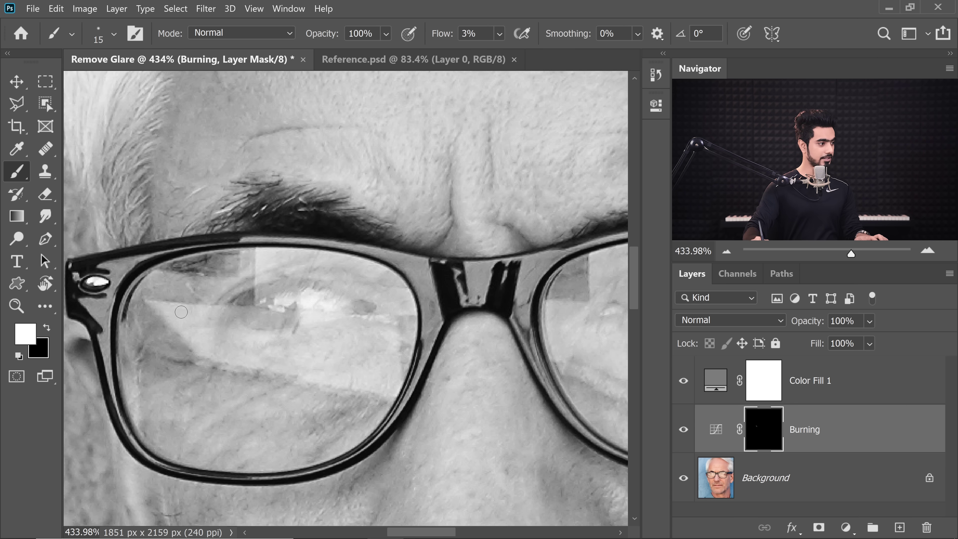
pyautogui.moveTo(179, 308)
pyautogui.mouseDown()
pyautogui.moveTo(215, 323)
pyautogui.moveTo(162, 313)
pyautogui.moveTo(219, 325)
pyautogui.moveTo(185, 335)
pyautogui.moveTo(218, 333)
pyautogui.moveTo(145, 302)
pyautogui.moveTo(200, 347)
pyautogui.moveTo(239, 347)
pyautogui.moveTo(201, 350)
pyautogui.moveTo(208, 355)
pyautogui.moveTo(243, 359)
pyautogui.moveTo(236, 355)
pyautogui.moveTo(266, 332)
pyautogui.moveTo(234, 321)
pyautogui.moveTo(231, 333)
pyautogui.moveTo(305, 354)
pyautogui.moveTo(244, 357)
pyautogui.moveTo(300, 371)
pyautogui.moveTo(366, 365)
pyautogui.moveTo(316, 342)
pyautogui.moveTo(344, 336)
pyautogui.moveTo(302, 323)
pyautogui.moveTo(397, 332)
pyautogui.moveTo(396, 357)
pyautogui.moveTo(389, 348)
pyautogui.moveTo(382, 368)
pyautogui.moveTo(331, 380)
pyautogui.moveTo(380, 392)
pyautogui.moveTo(283, 374)
pyautogui.mouseUp()
pyautogui.press(']')
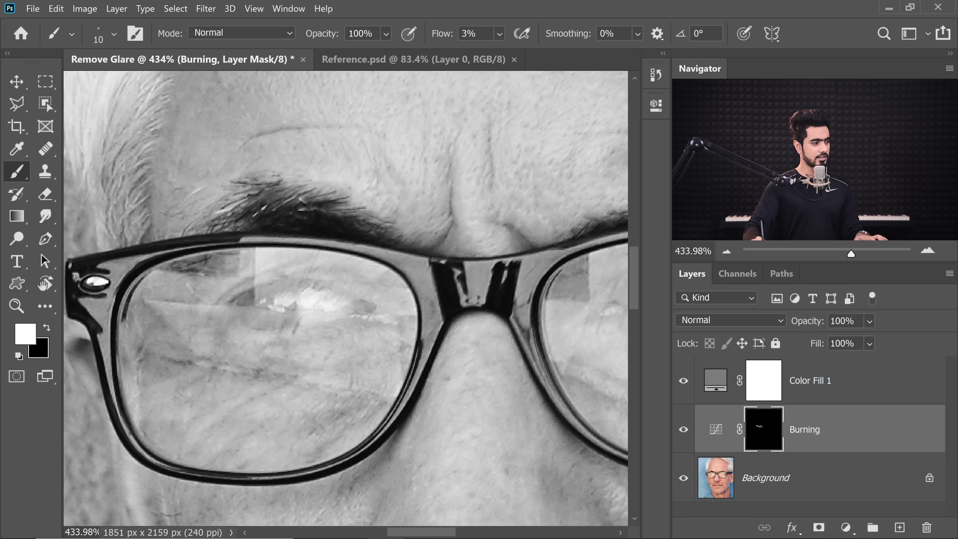
pyautogui.moveTo(376, 374); pyautogui.dragTo(327, 381)
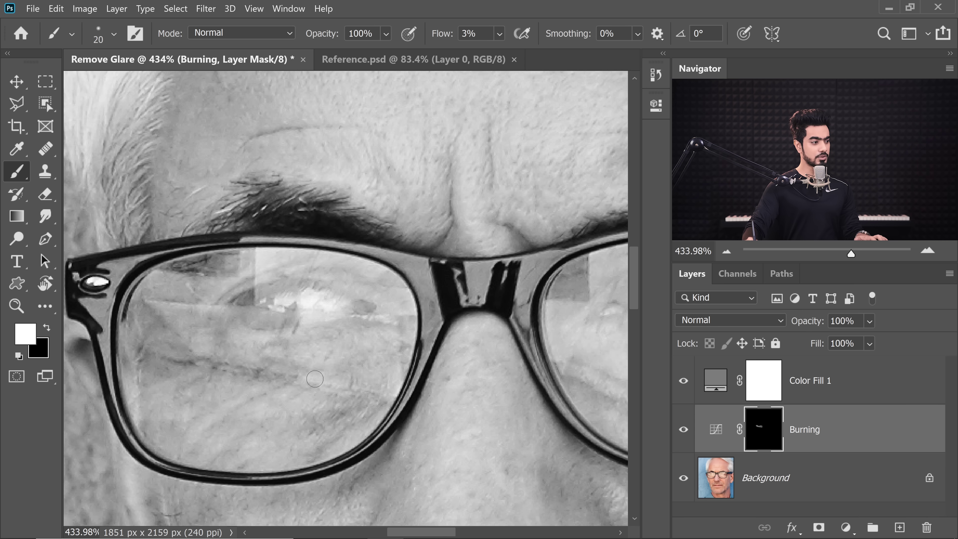
pyautogui.moveTo(391, 370)
pyautogui.mouseDown()
pyautogui.moveTo(234, 322)
pyautogui.moveTo(255, 317)
pyautogui.moveTo(203, 307)
pyautogui.moveTo(206, 288)
pyautogui.moveTo(178, 285)
pyautogui.moveTo(220, 292)
pyautogui.moveTo(255, 270)
pyautogui.moveTo(264, 288)
pyautogui.moveTo(261, 257)
pyautogui.moveTo(317, 296)
pyautogui.mouseUp()
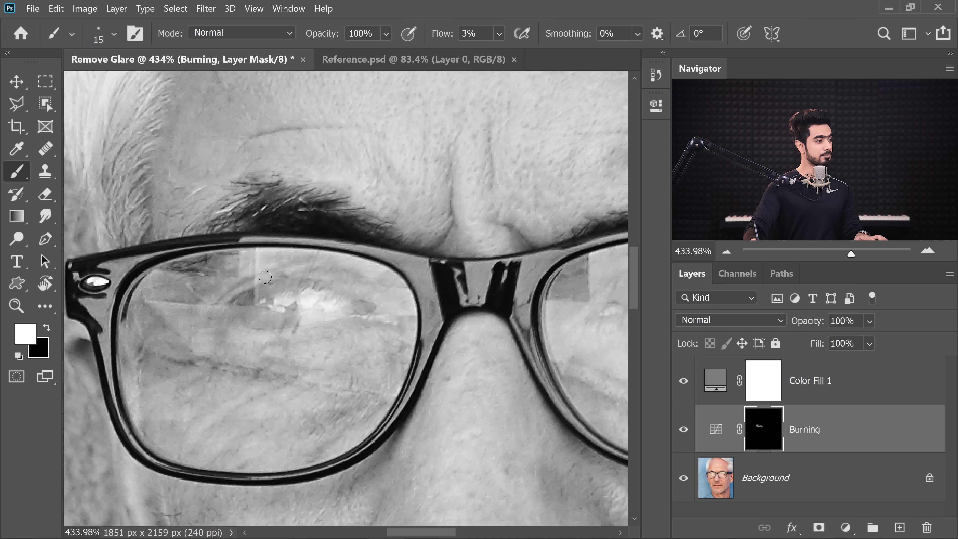
# Step: Darken the lens glare's right part, pale vertical edge, lower area and left side, brush up to 30
pyautogui.press(']')
pyautogui.moveTo(371, 305)
pyautogui.mouseDown()
pyautogui.moveTo(408, 308)
pyautogui.moveTo(403, 298)
pyautogui.moveTo(319, 268)
pyautogui.moveTo(394, 273)
pyautogui.mouseUp()
pyautogui.moveTo(252, 269)
pyautogui.mouseDown()
pyautogui.moveTo(255, 279)
pyautogui.moveTo(339, 295)
pyautogui.mouseUp()
pyautogui.moveTo(279, 291)
pyautogui.mouseDown()
pyautogui.moveTo(251, 307)
pyautogui.moveTo(280, 323)
pyautogui.mouseUp()
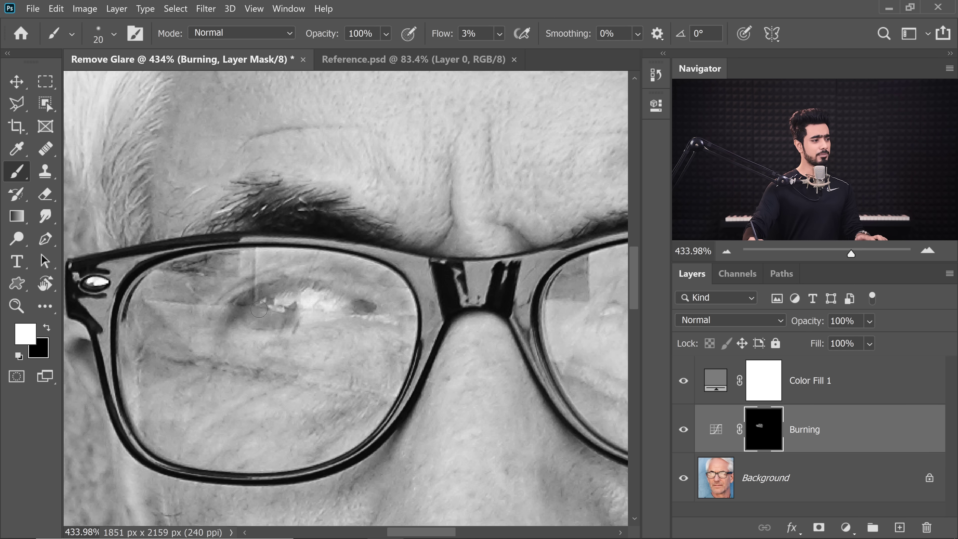
pyautogui.press(']')
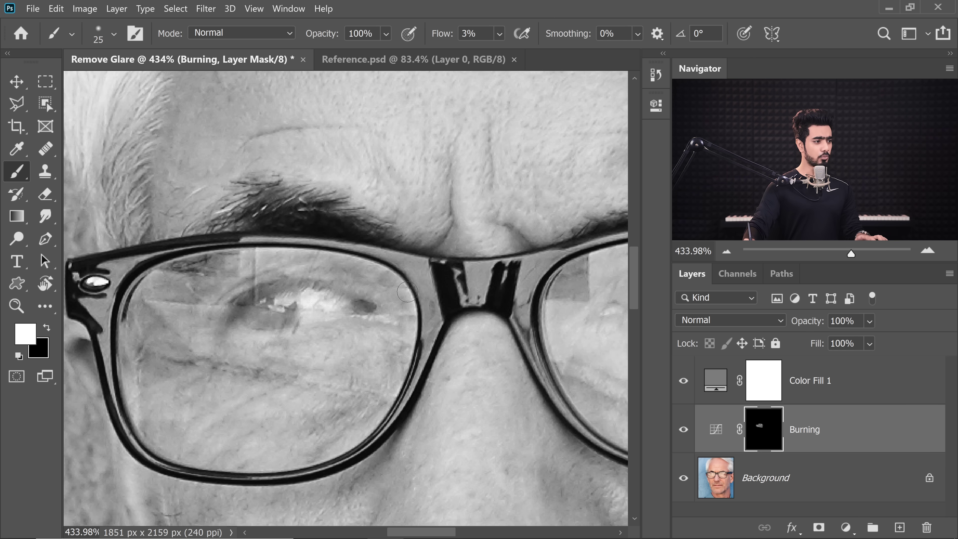
pyautogui.press(']')
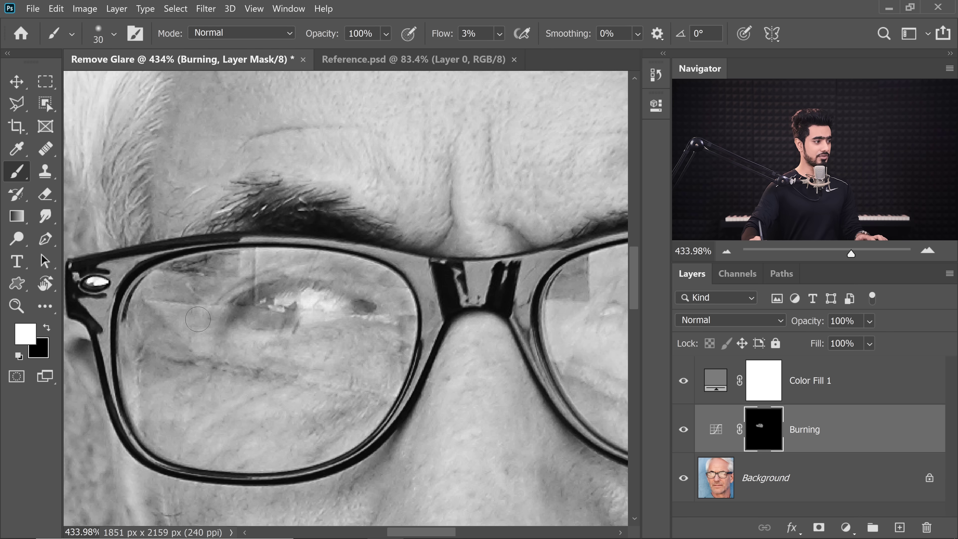
pyautogui.moveTo(191, 311); pyautogui.dragTo(205, 313)
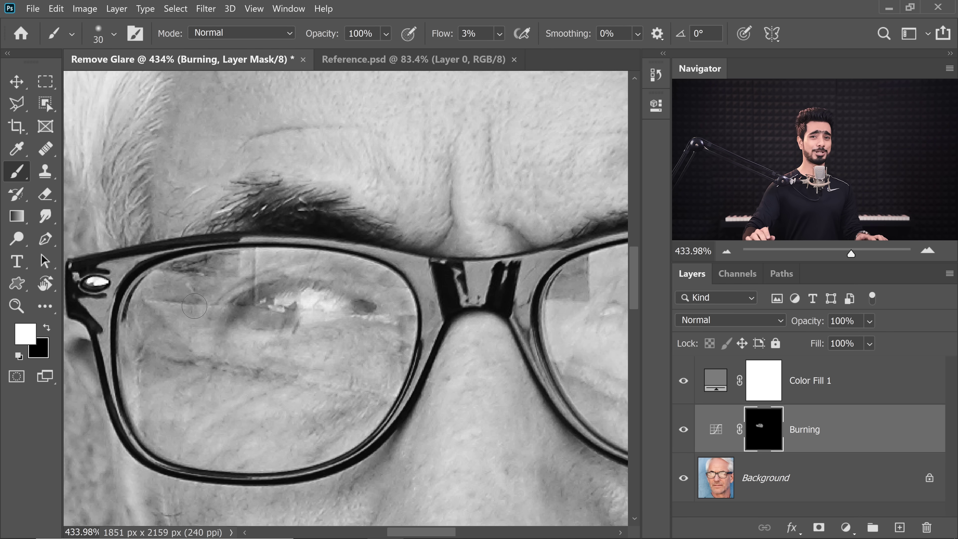
pyautogui.press('[')
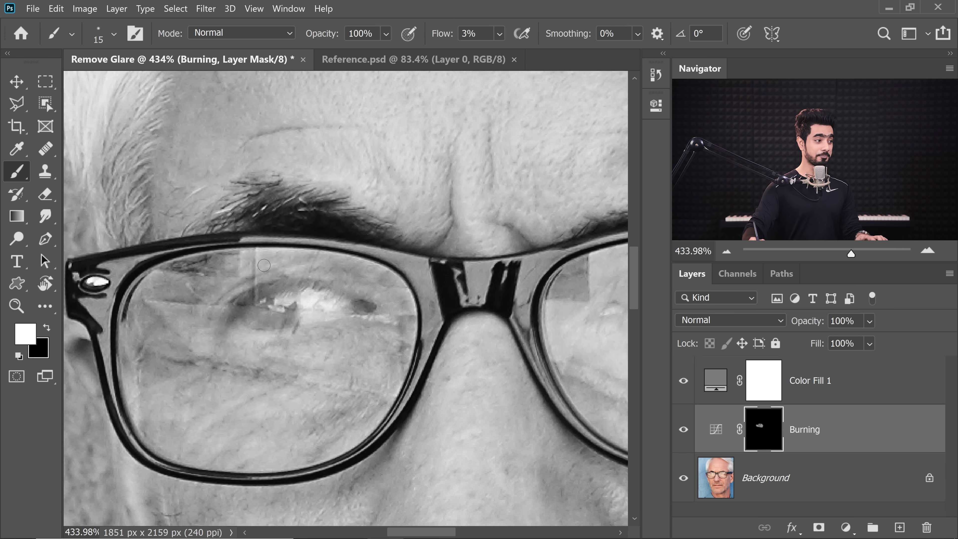
pyautogui.press(']')
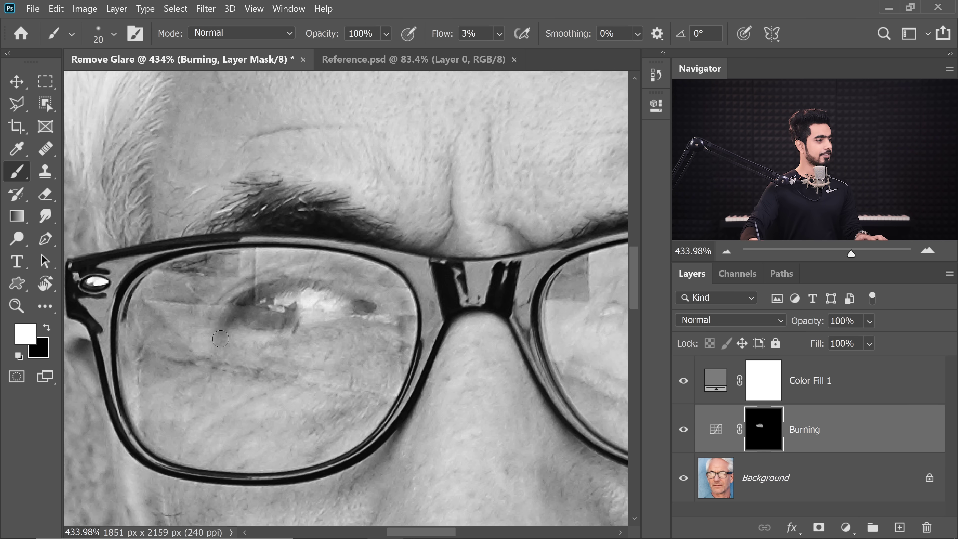
# Step: Zoom out to the whole face and toggle the Burning layer off and on to compare
pyautogui.moveTo(323, 256); pyautogui.dragTo(295, 256)
pyautogui.moveTo(311, 256); pyautogui.dragTo(294, 282)
pyautogui.click(683, 429)
pyautogui.click(683, 430)
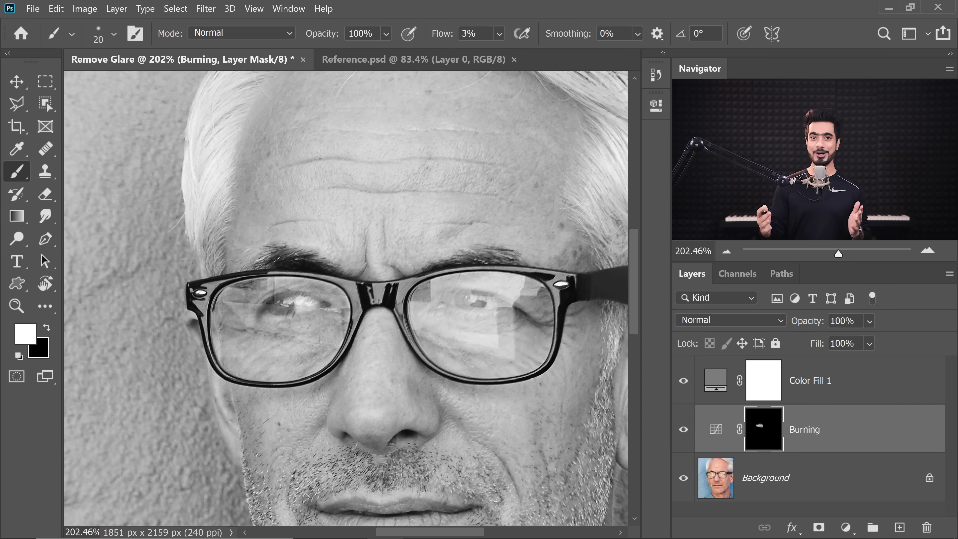
pyautogui.scroll(4, 272, 317)
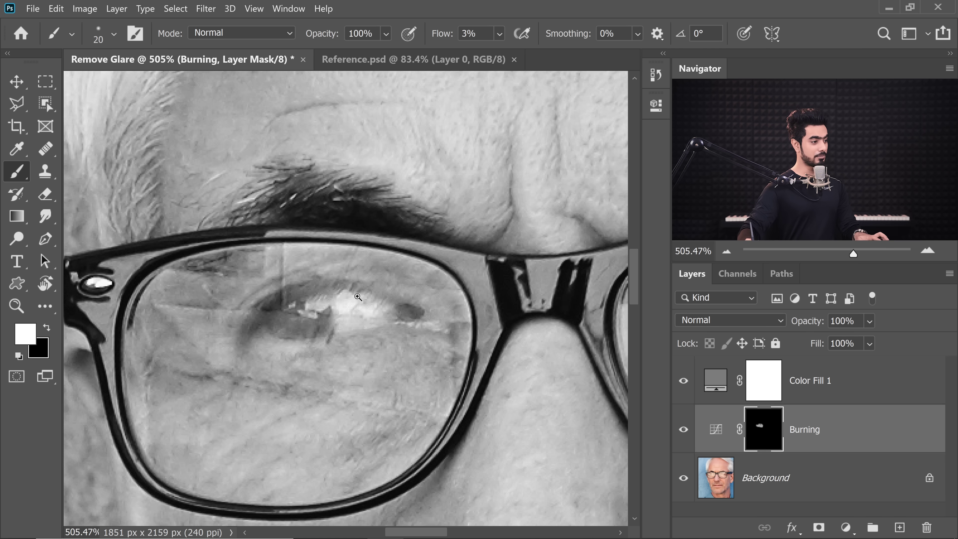
pyautogui.moveTo(357, 297); pyautogui.dragTo(324, 299)
pyautogui.moveTo(424, 295); pyautogui.dragTo(304, 314)
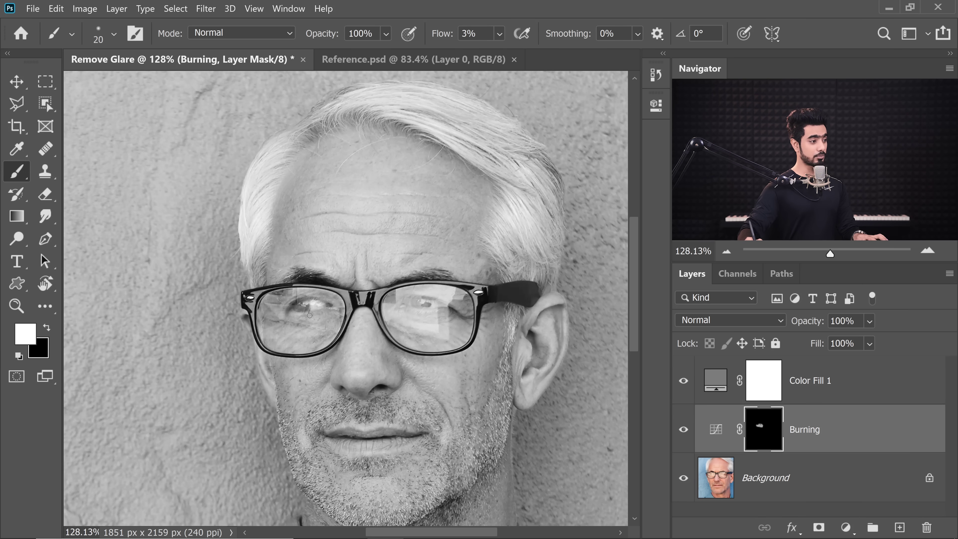
pyautogui.click(683, 429)
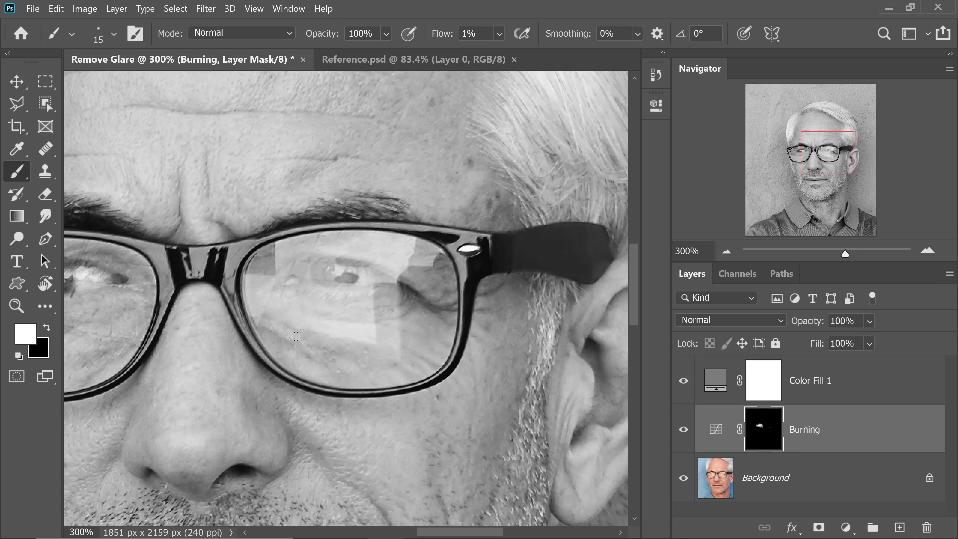
pyautogui.press('[')
pyautogui.press('[')
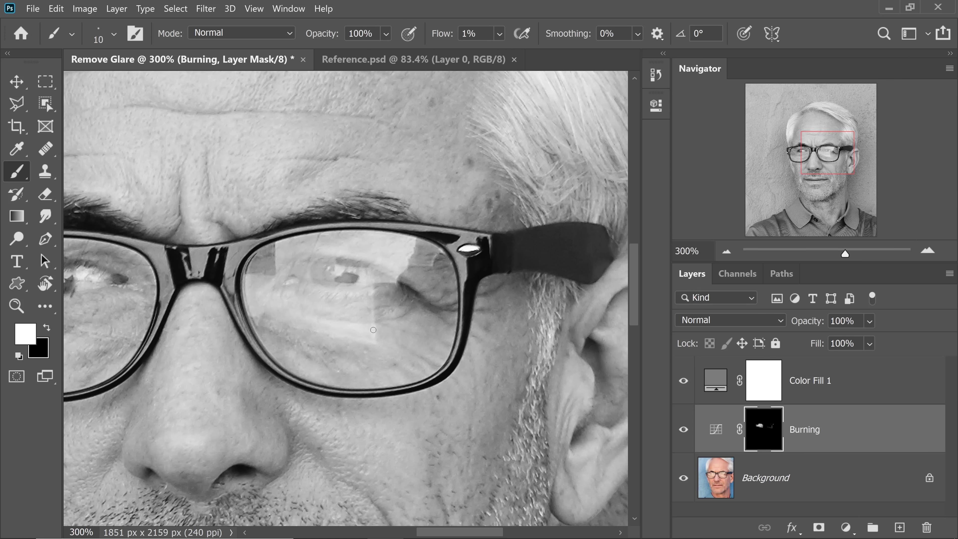
# Step: Paint at 2% flow to darken the glare under and around the right lens's eye
pyautogui.click(468, 34)
pyautogui.moveTo(366, 315)
pyautogui.mouseDown()
pyautogui.moveTo(281, 305)
pyautogui.moveTo(264, 290)
pyautogui.moveTo(378, 264)
pyautogui.moveTo(302, 253)
pyautogui.moveTo(386, 277)
pyautogui.moveTo(298, 264)
pyautogui.moveTo(402, 261)
pyautogui.mouseUp()
pyautogui.hotkey('shift', '0')
pyautogui.hotkey('shift', '4')
pyautogui.press(']')
pyautogui.press(']')
pyautogui.press('[')
pyautogui.press('[')
pyautogui.press('[')
pyautogui.hotkey('shift', '0')
pyautogui.hotkey('shift', '2')
pyautogui.press(']')
pyautogui.press(']')
pyautogui.press(']')
pyautogui.moveTo(289, 284); pyautogui.dragTo(351, 295)
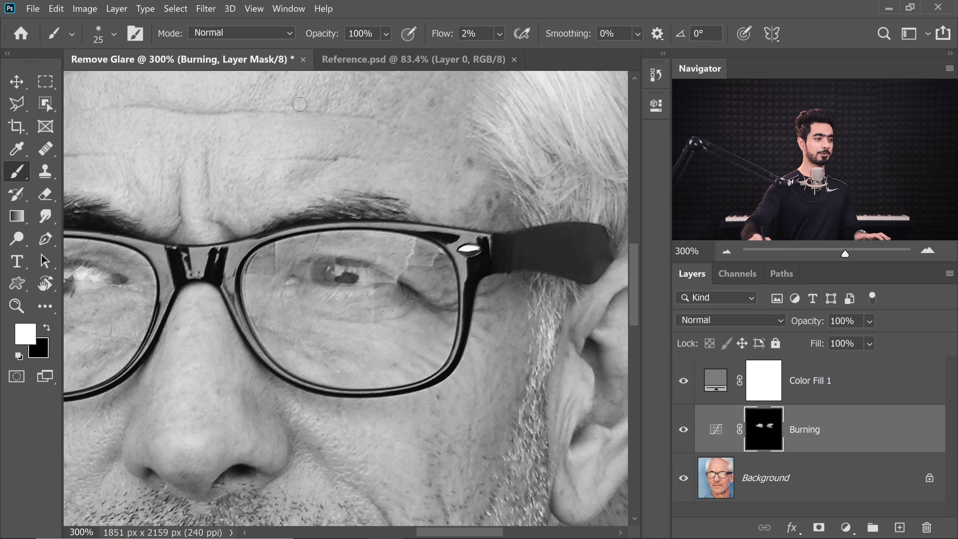
# Step: Zoom out, toggle the Burning layer to compare, and add a new empty layer above it
pyautogui.moveTo(358, 256)
pyautogui.mouseDown()
pyautogui.moveTo(302, 257)
pyautogui.moveTo(349, 258)
pyautogui.mouseUp()
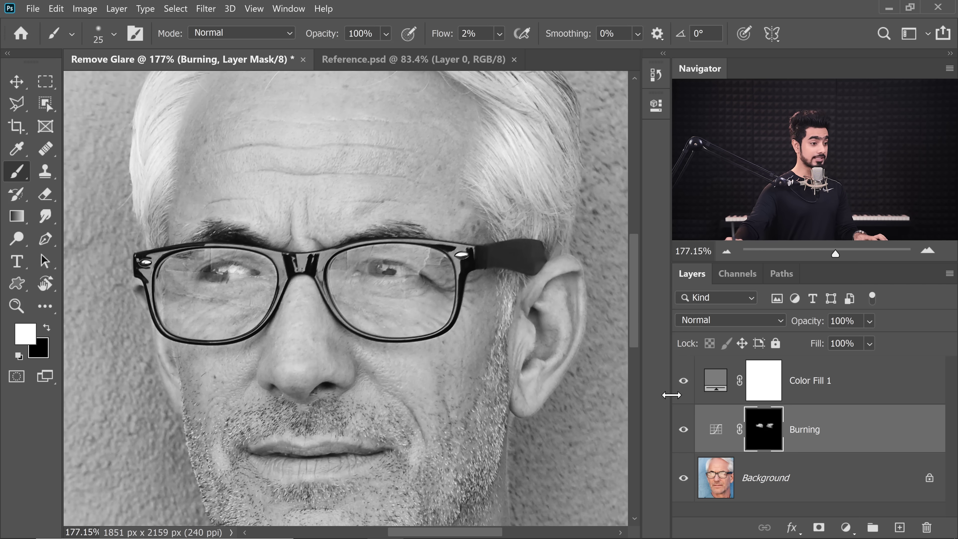
pyautogui.click(683, 430)
pyautogui.click(683, 430)
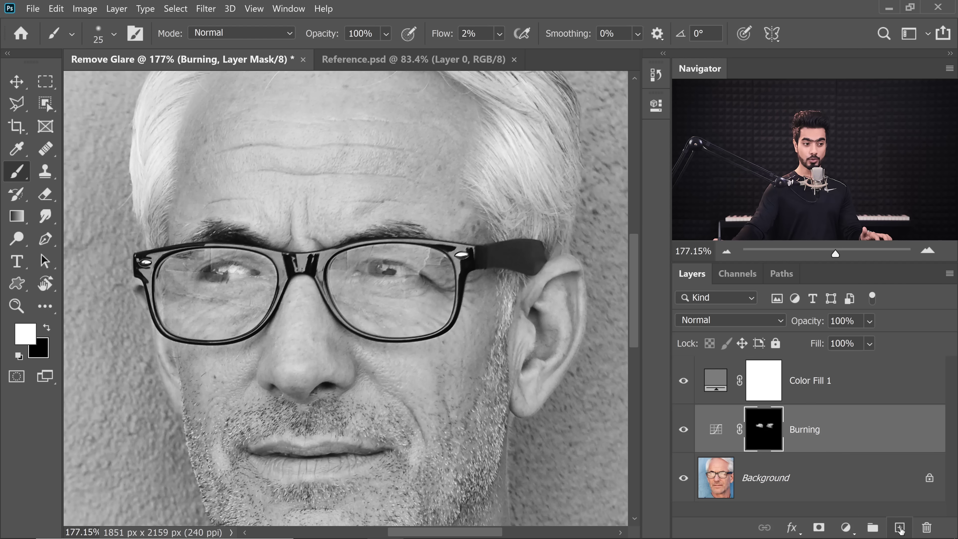
pyautogui.click(900, 528)
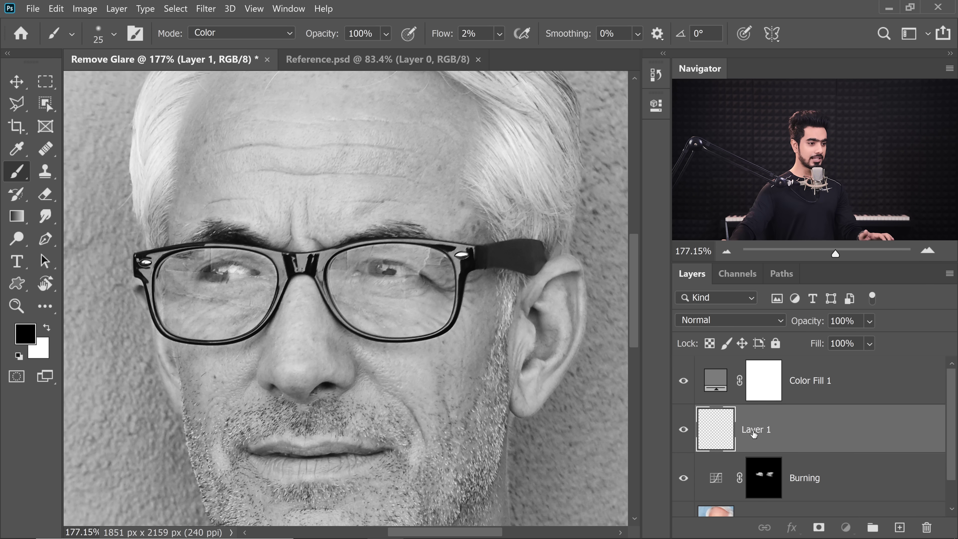
# Step: Name the new layer 'Dodge and Burn', set it to Soft Light, and zoom to the right eye
pyautogui.doubleClick(753, 434)
pyautogui.write('Dodge and Burn')
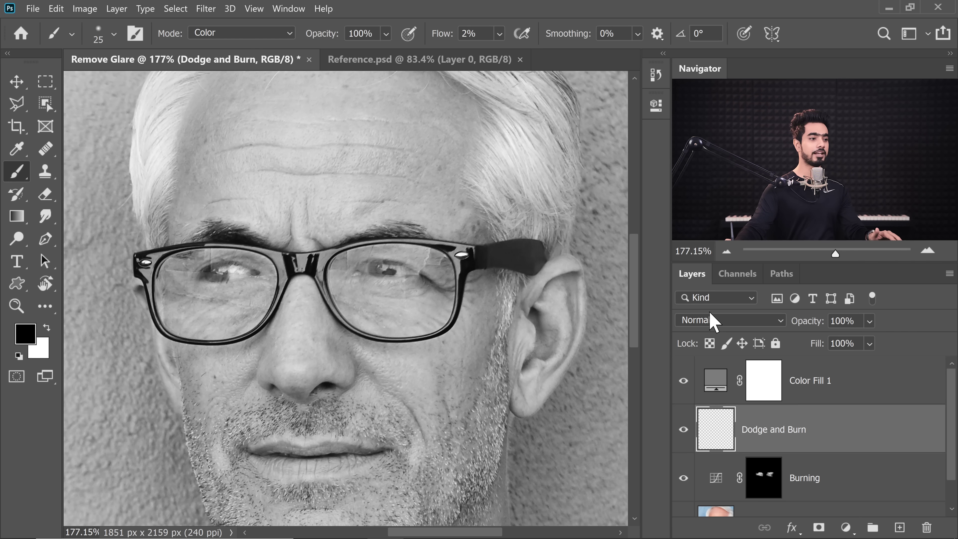
pyautogui.click(719, 322)
pyautogui.click(706, 332)
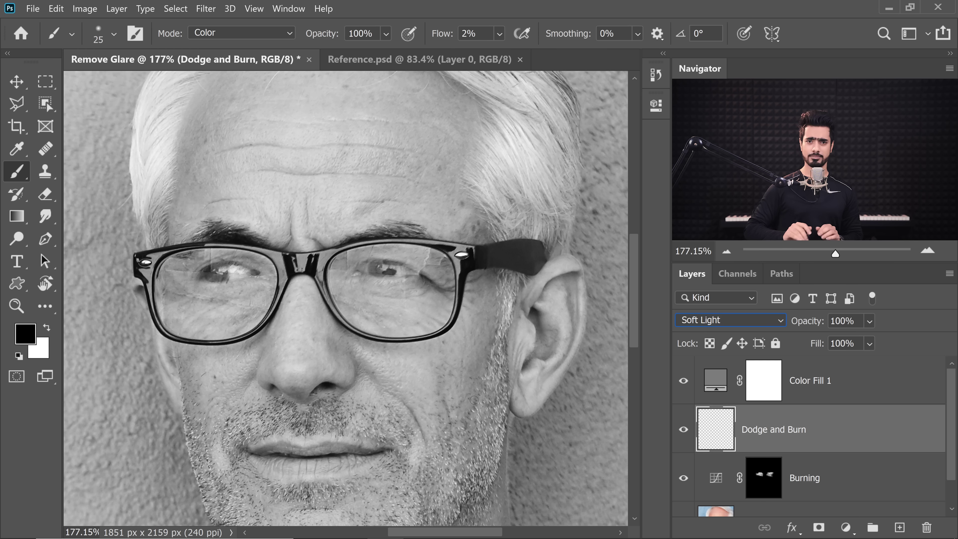
pyautogui.scroll(5, 432, 226)
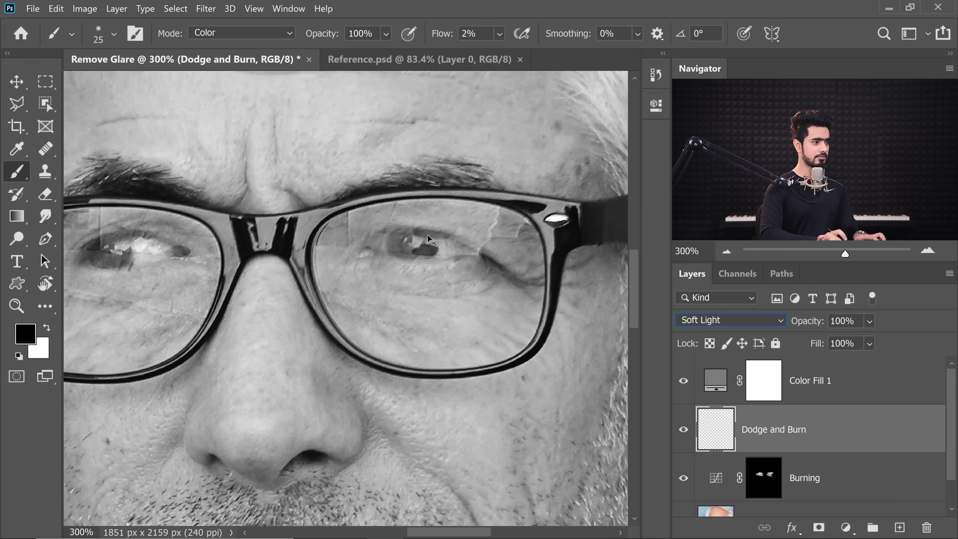
pyautogui.scroll(1, 429, 239)
pyautogui.moveTo(509, 270); pyautogui.dragTo(400, 292)
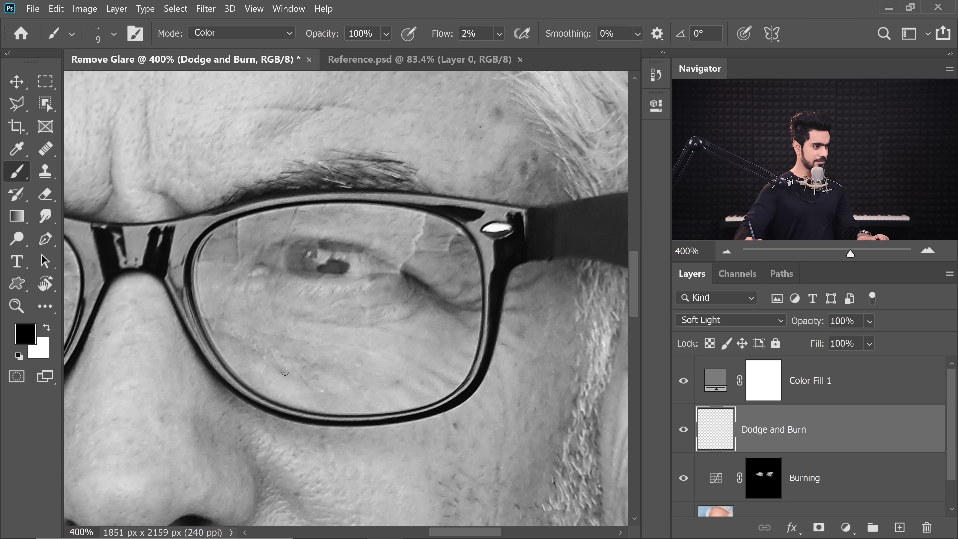
# Step: Swap the foreground colour to white, shrink the brush to size 7, and zoom around the right lens
pyautogui.press('x')
pyautogui.press('[')
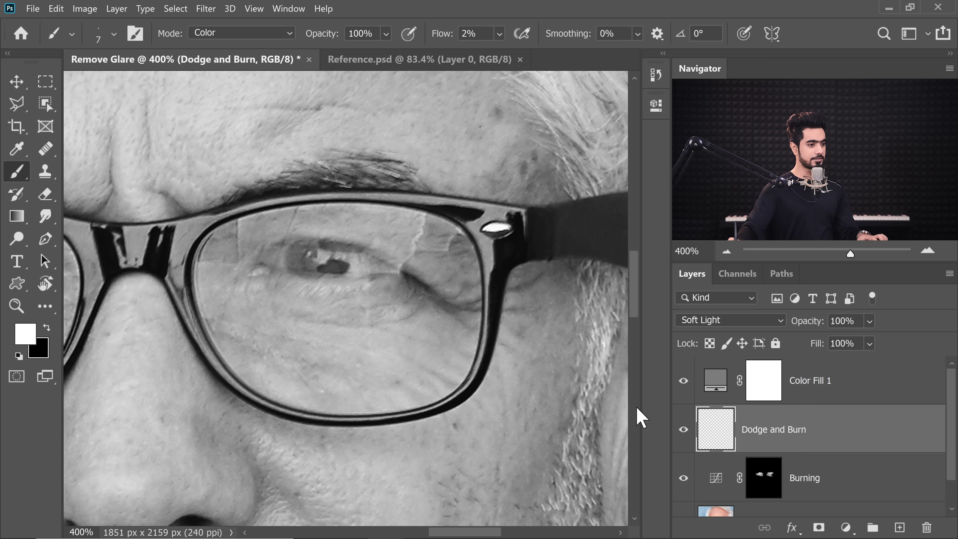
pyautogui.moveTo(310, 370); pyautogui.dragTo(385, 374)
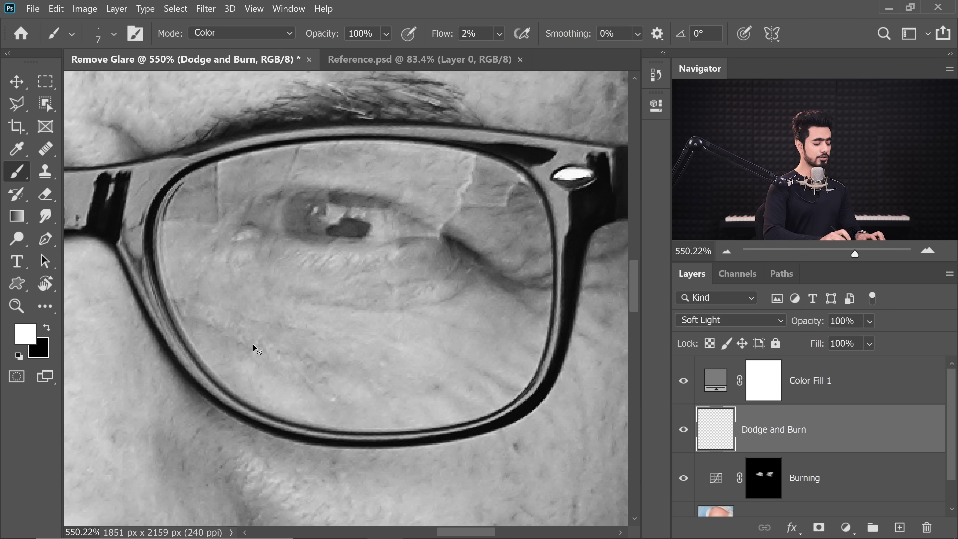
pyautogui.hotkey('ctrl', '-')
pyautogui.hotkey('ctrl', '-')
pyautogui.hotkey('ctrl', '-')
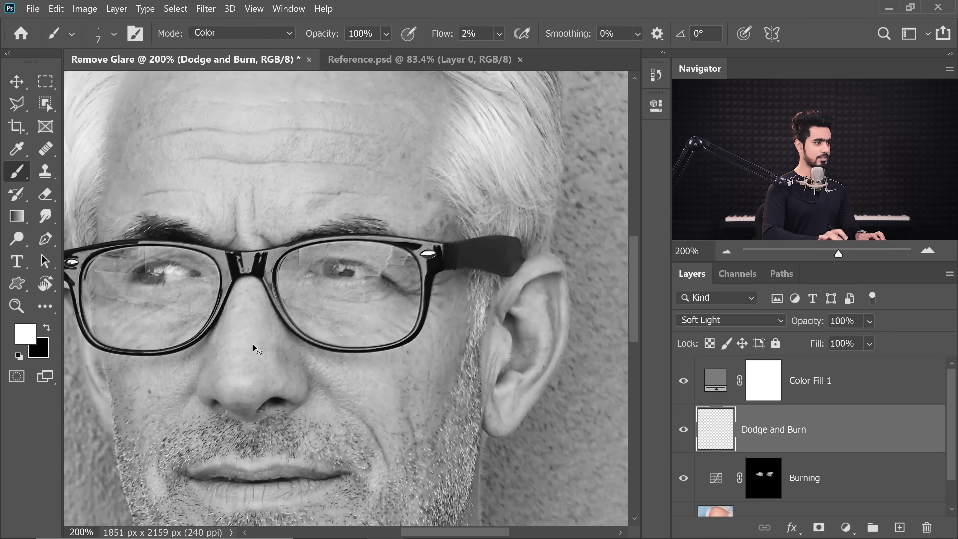
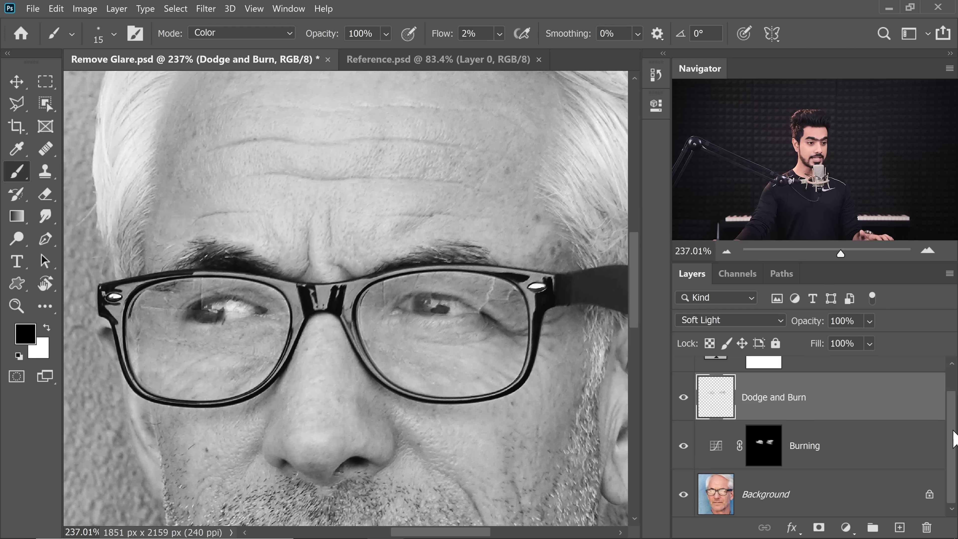
# Step: Brush a final stroke over the lens glare to tone it down
pyautogui.moveTo(955, 438); pyautogui.dragTo(954, 406)
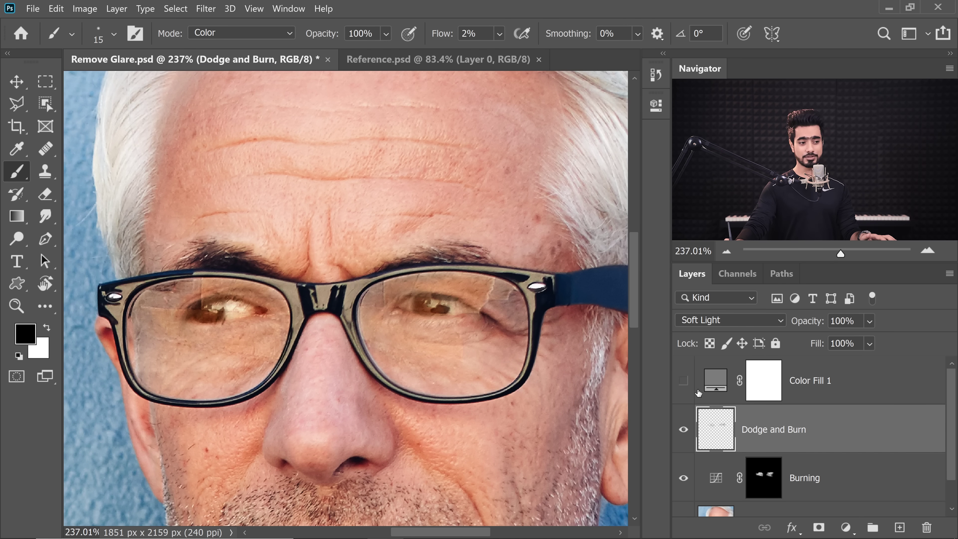
# Step: Add a new empty layer named 'Color' above Dodge and Burn and make it active
pyautogui.click(900, 528)
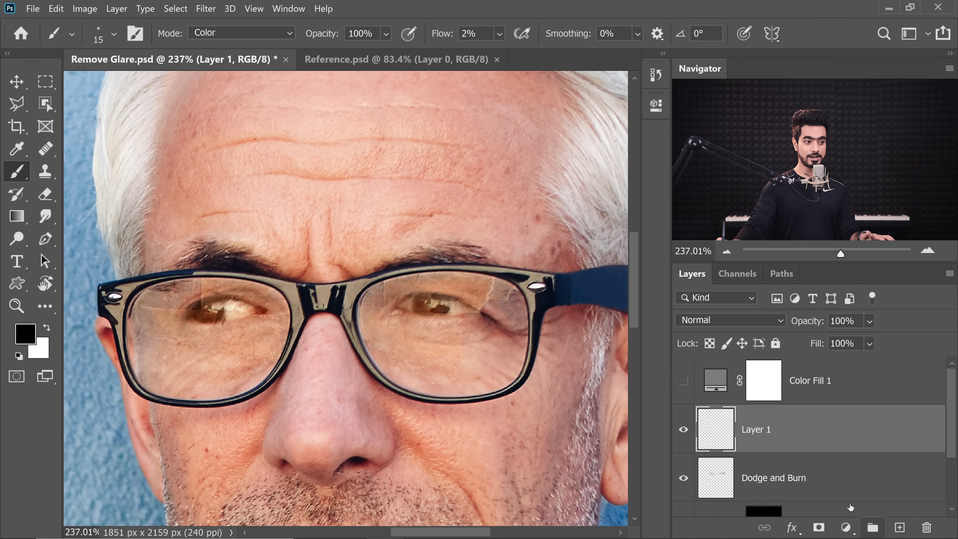
pyautogui.doubleClick(759, 439)
pyautogui.write('Colo')
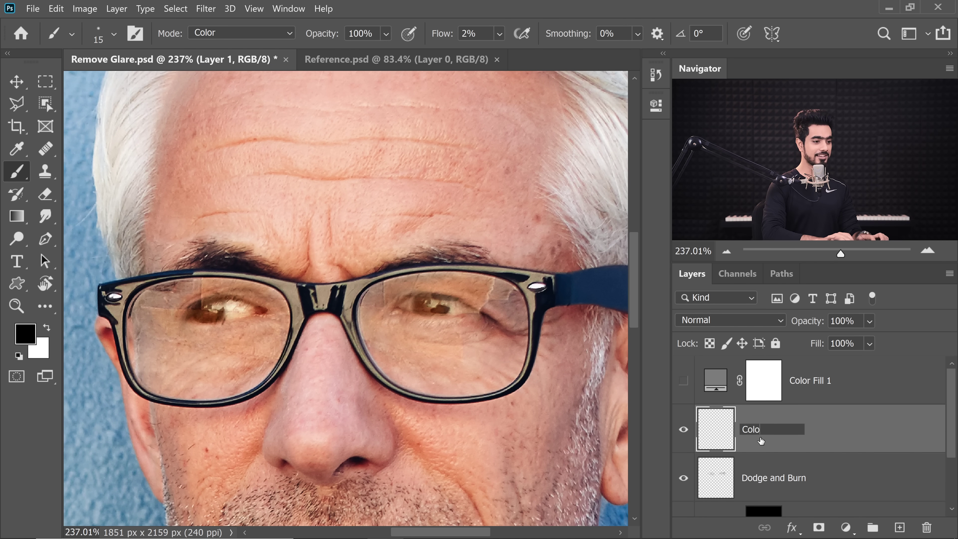
pyautogui.write('r')
pyautogui.press('Return')
pyautogui.click(868, 398)
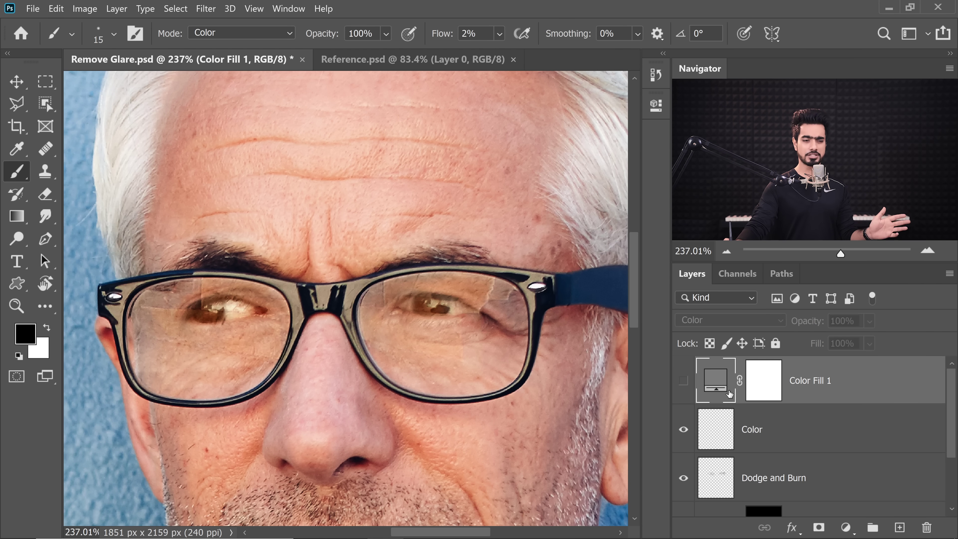
pyautogui.click(799, 441)
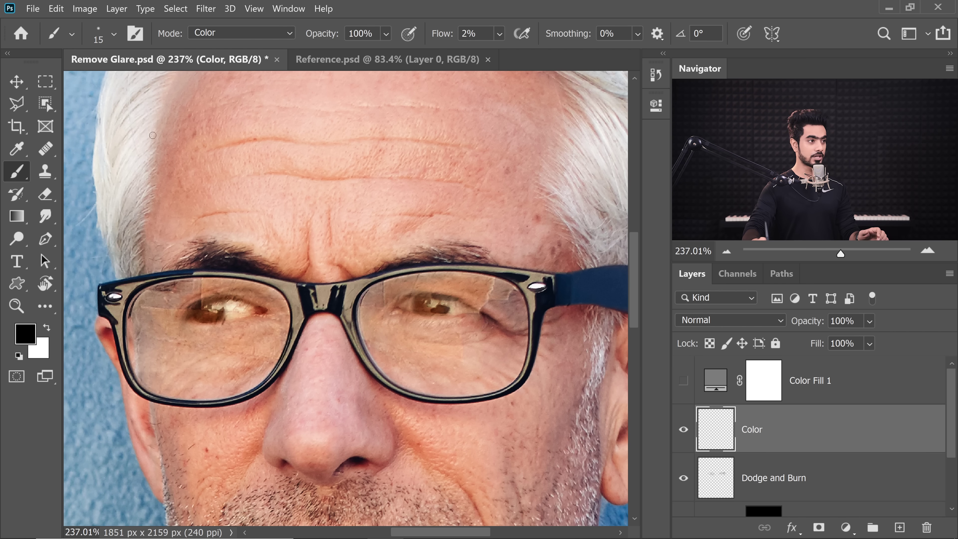
# Step: Set the brush flow to 5% and change the Color layer's blend mode to Color
pyautogui.moveTo(480, 34); pyautogui.dragTo(409, 36)
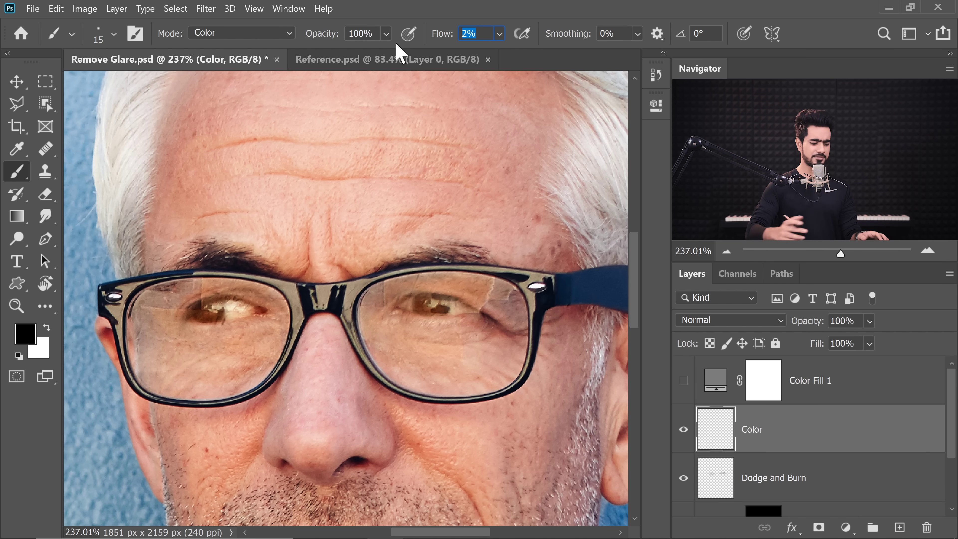
pyautogui.press('Return')
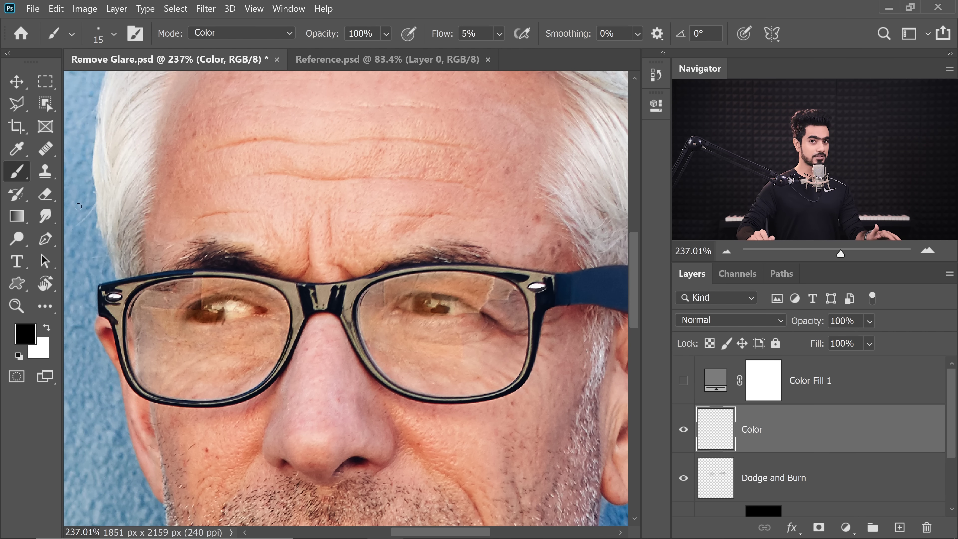
pyautogui.click(16, 149)
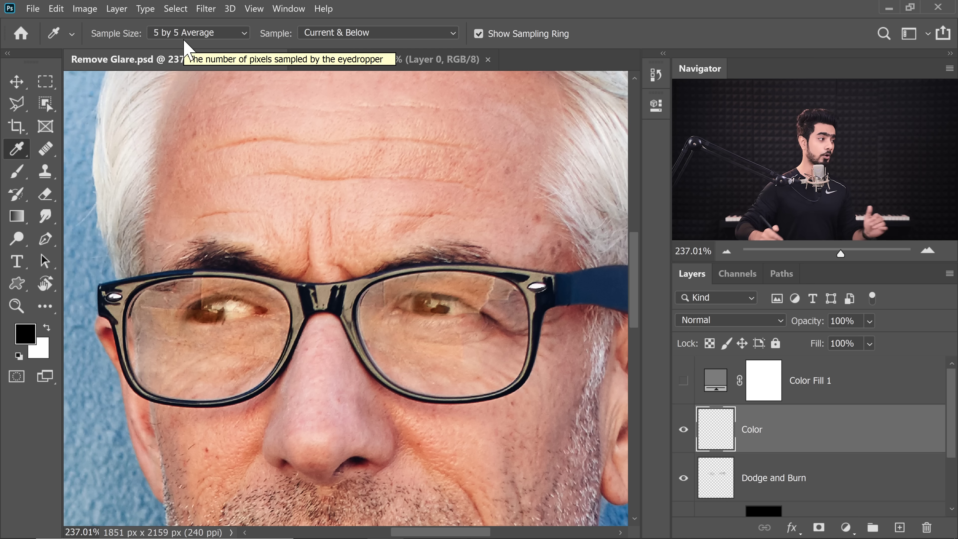
pyautogui.click(17, 172)
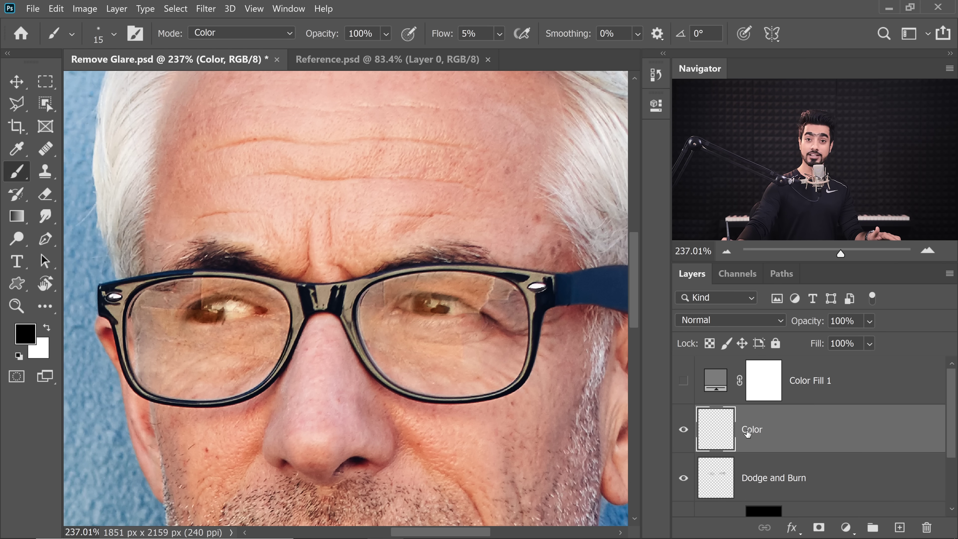
pyautogui.click(728, 321)
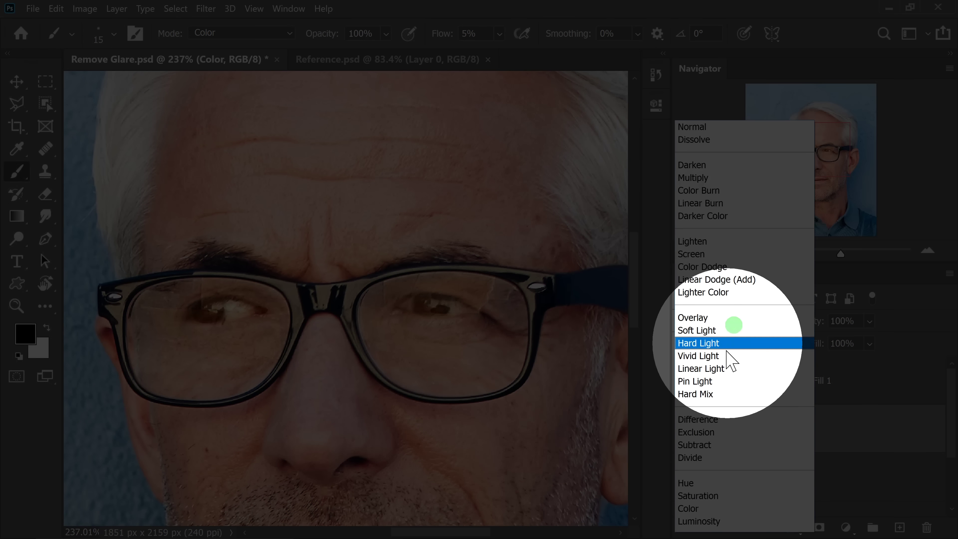
pyautogui.click(689, 508)
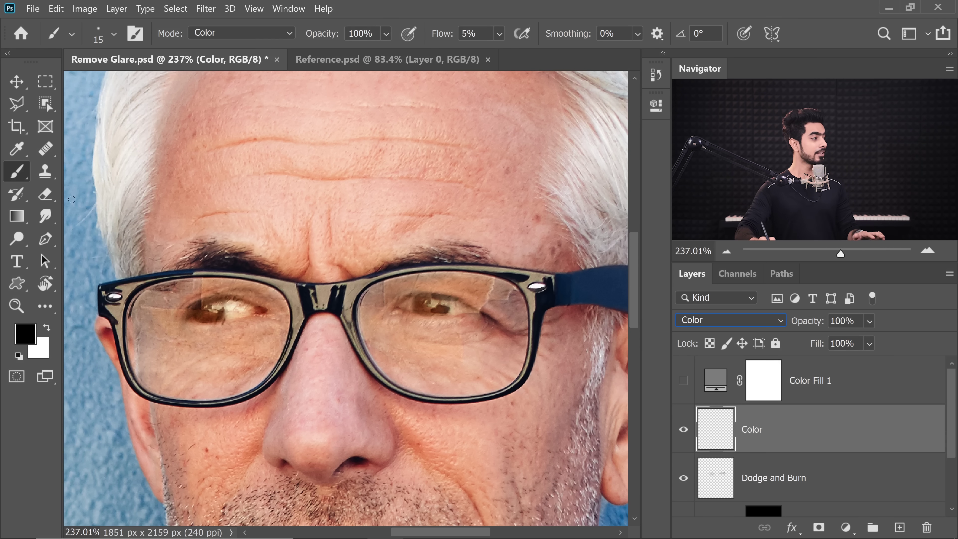
# Step: Resize the soft brush to 42 px, sample skin inside the right lens, and keep flow at 5%
pyautogui.scroll(5, 451, 347)
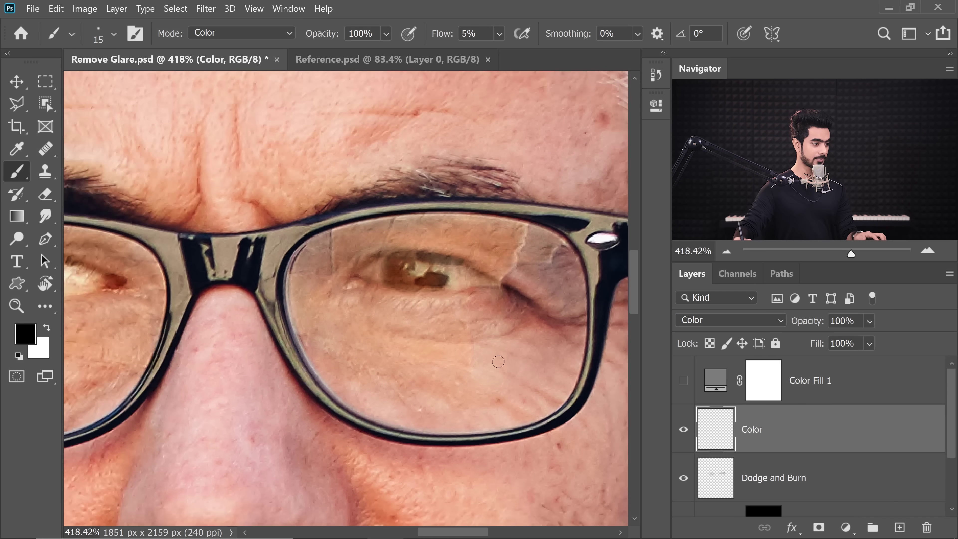
pyautogui.keyDown('alt'); pyautogui.rightClick(500, 363); pyautogui.keyUp('alt')
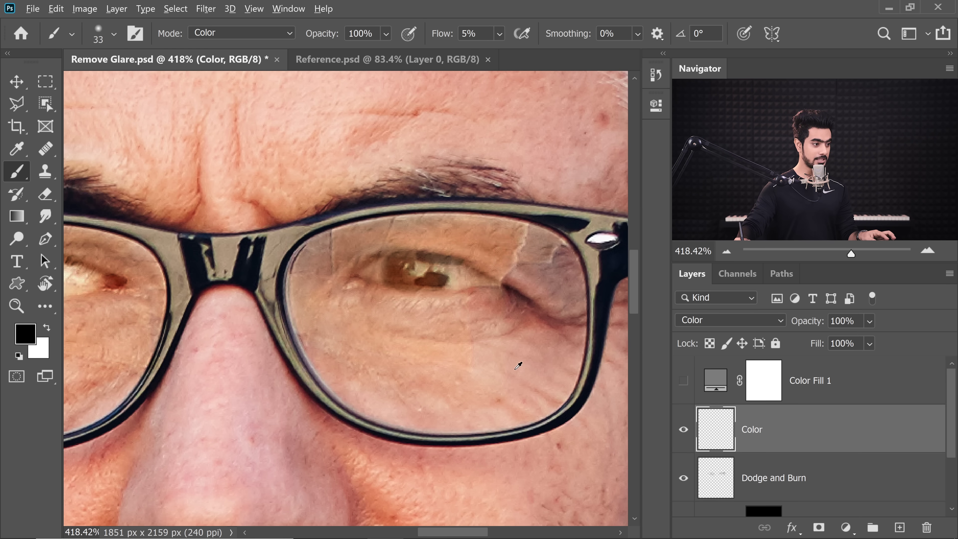
pyautogui.keyDown('alt'); pyautogui.click(519, 365); pyautogui.keyUp('alt')
pyautogui.press(']')
pyautogui.press(']')
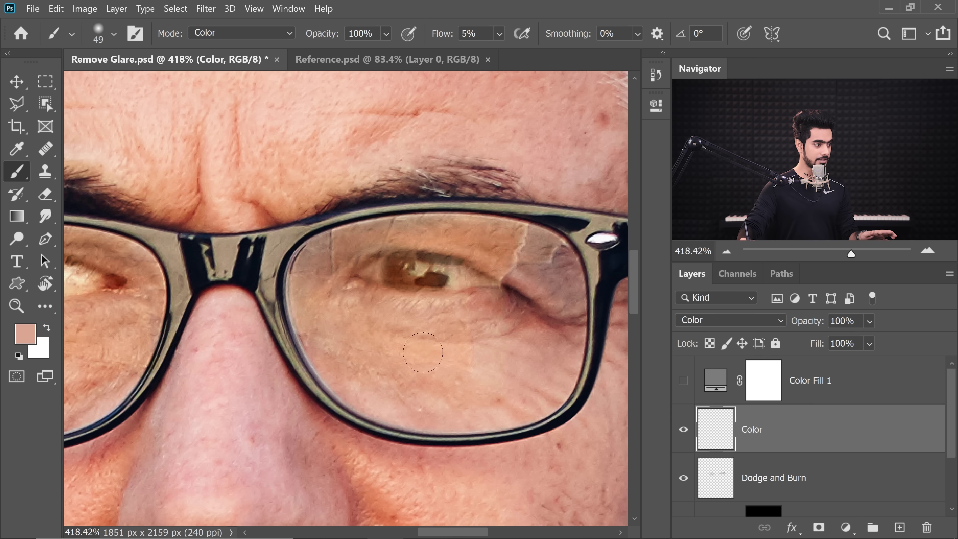
pyautogui.keyDown('alt'); pyautogui.rightClick(478, 345); pyautogui.keyUp('alt')
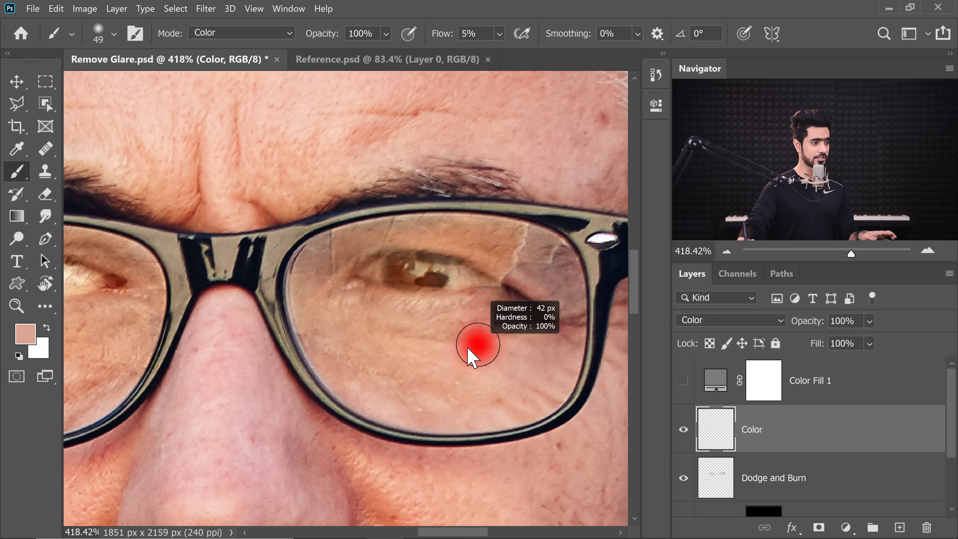
pyautogui.keyDown('alt'); pyautogui.click(367, 393); pyautogui.keyUp('alt')
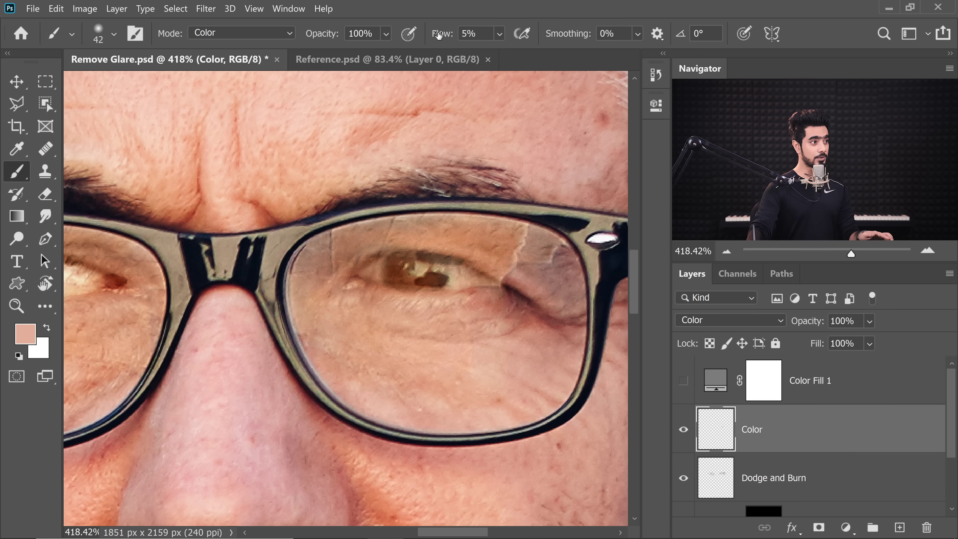
pyautogui.moveTo(439, 34); pyautogui.dragTo(522, 34)
pyautogui.keyDown('alt'); pyautogui.click(516, 360); pyautogui.keyUp('alt')
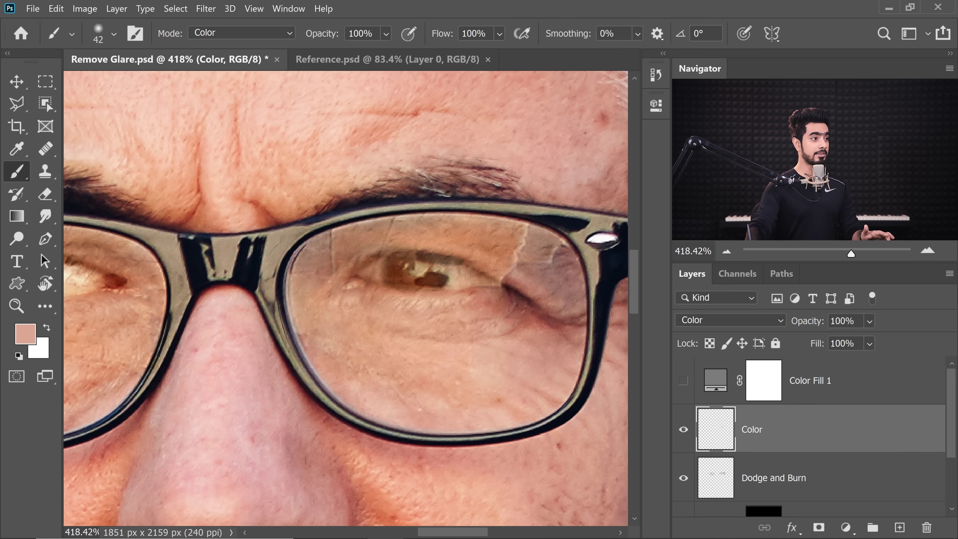
pyautogui.click(471, 33)
pyautogui.write('5')
pyautogui.press('Return')
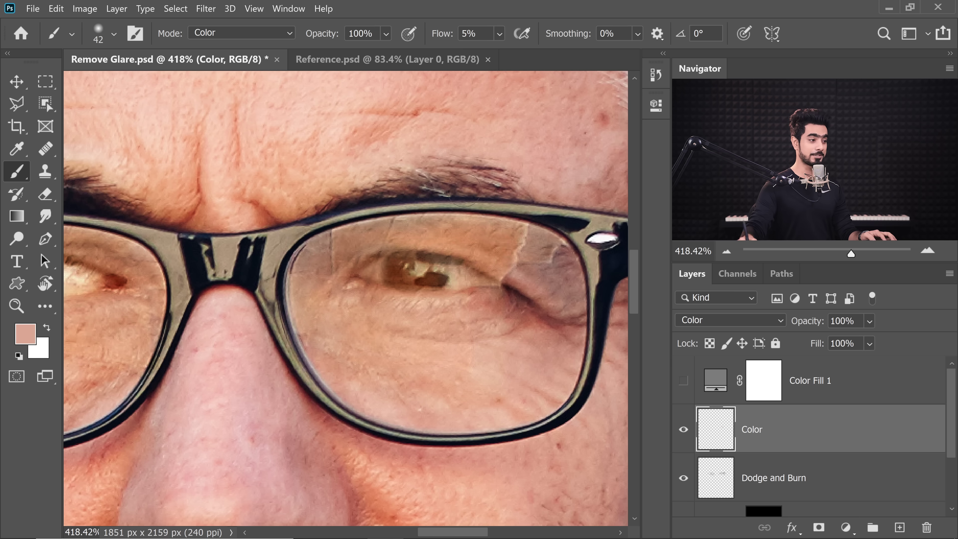
# Step: Sample nearby skin tones and paint them over the right lens with a 33 px brush
pyautogui.keyDown('alt'); pyautogui.click(513, 354); pyautogui.keyUp('alt')
pyautogui.moveTo(514, 278); pyautogui.dragTo(497, 278)
pyautogui.keyDown('alt'); pyautogui.click(539, 285); pyautogui.keyUp('alt')
pyautogui.keyDown('alt'); pyautogui.click(368, 357); pyautogui.keyUp('alt')
pyautogui.hotkey('ctrl', '-')
pyautogui.hotkey('ctrl', '-')
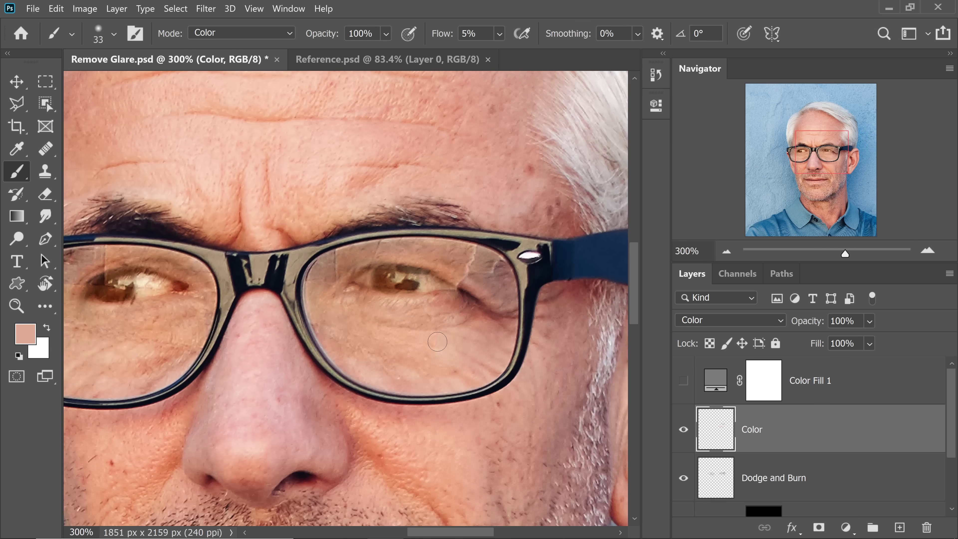
pyautogui.keyDown('alt'); pyautogui.click(443, 317); pyautogui.keyUp('alt')
pyautogui.keyDown('alt'); pyautogui.click(434, 327); pyautogui.keyUp('alt')
pyautogui.moveTo(434, 309); pyautogui.dragTo(443, 309)
pyautogui.keyDown('alt'); pyautogui.click(443, 321); pyautogui.keyUp('alt')
pyautogui.moveTo(351, 299); pyautogui.dragTo(331, 291)
pyautogui.keyDown('alt'); pyautogui.click(351, 264); pyautogui.keyUp('alt')
pyautogui.keyDown('alt'); pyautogui.click(411, 269); pyautogui.keyUp('alt')
pyautogui.keyDown('alt'); pyautogui.click(363, 361); pyautogui.keyUp('alt')
# Step: Sample skin around the left lens and paint it in with a brush enlarged up to 91 px
pyautogui.moveTo(181, 325); pyautogui.dragTo(306, 330)
pyautogui.keyDown('alt'); pyautogui.click(305, 330); pyautogui.keyUp('alt')
pyautogui.keyDown('alt'); pyautogui.moveTo(194, 346); pyautogui.dragTo(199, 347); pyautogui.keyUp('alt')
pyautogui.keyDown('alt'); pyautogui.click(211, 332); pyautogui.keyUp('alt')
pyautogui.click(443, 34)
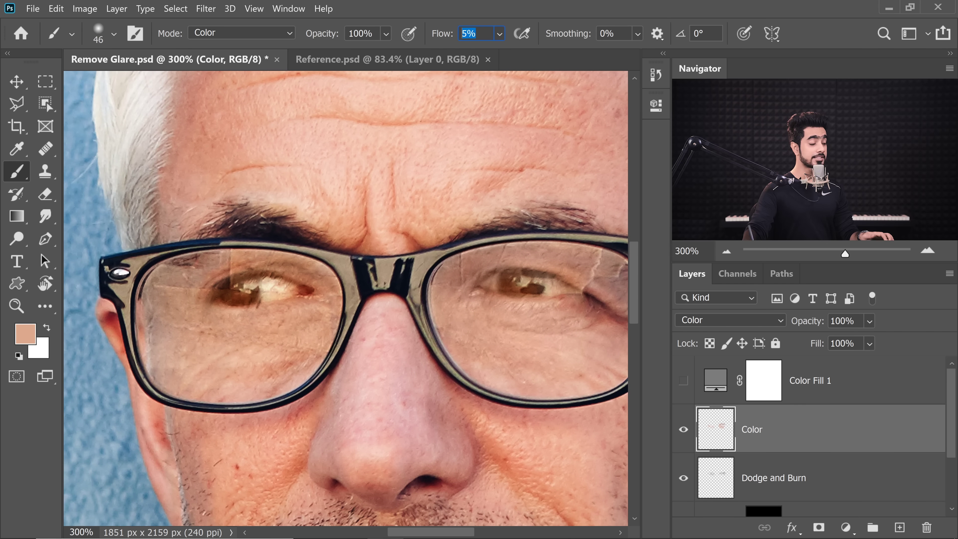
pyautogui.keyDown('alt'); pyautogui.click(203, 353); pyautogui.keyUp('alt')
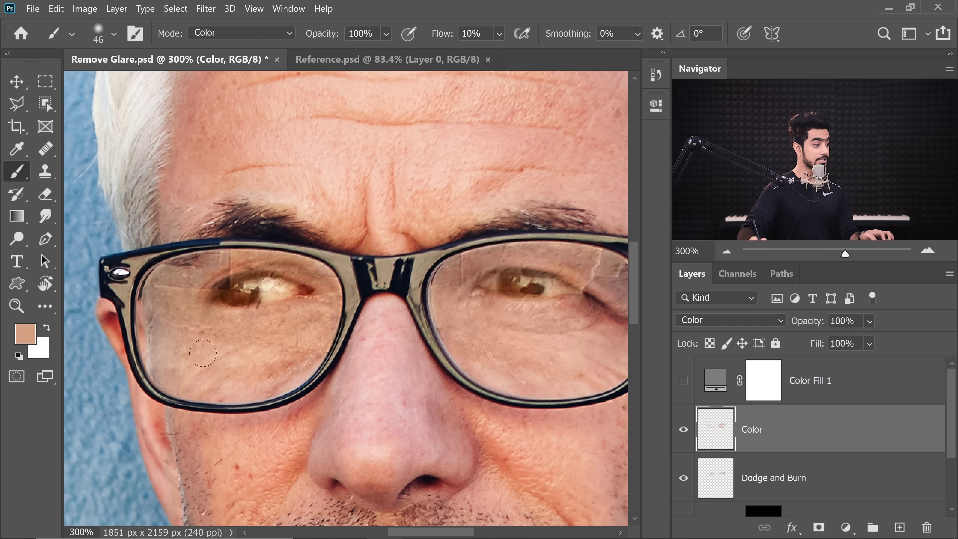
pyautogui.keyDown('alt'); pyautogui.click(211, 353); pyautogui.keyUp('alt')
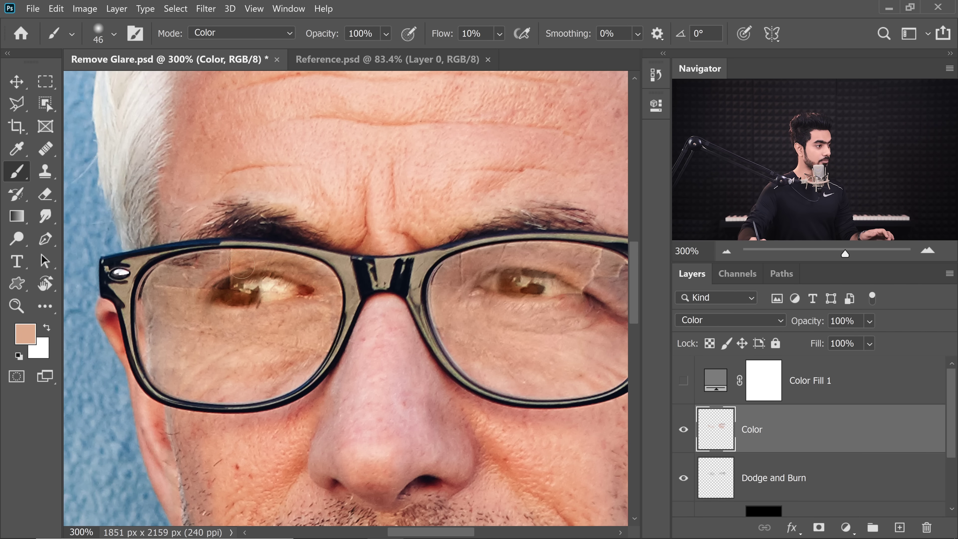
pyautogui.keyDown('alt'); pyautogui.click(285, 174); pyautogui.keyUp('alt')
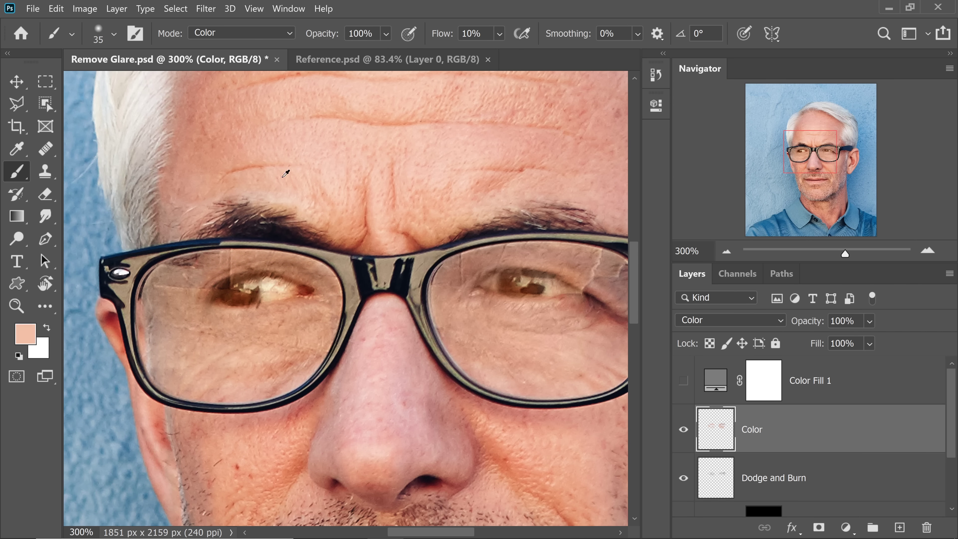
pyautogui.keyDown('alt'); pyautogui.click(258, 338); pyautogui.keyUp('alt')
pyautogui.moveTo(393, 279)
pyautogui.mouseDown()
pyautogui.moveTo(334, 288)
pyautogui.moveTo(340, 278)
pyautogui.moveTo(353, 283)
pyautogui.mouseUp()
# Step: Toggle the Color layer off and on to compare before and after
pyautogui.click(684, 429)
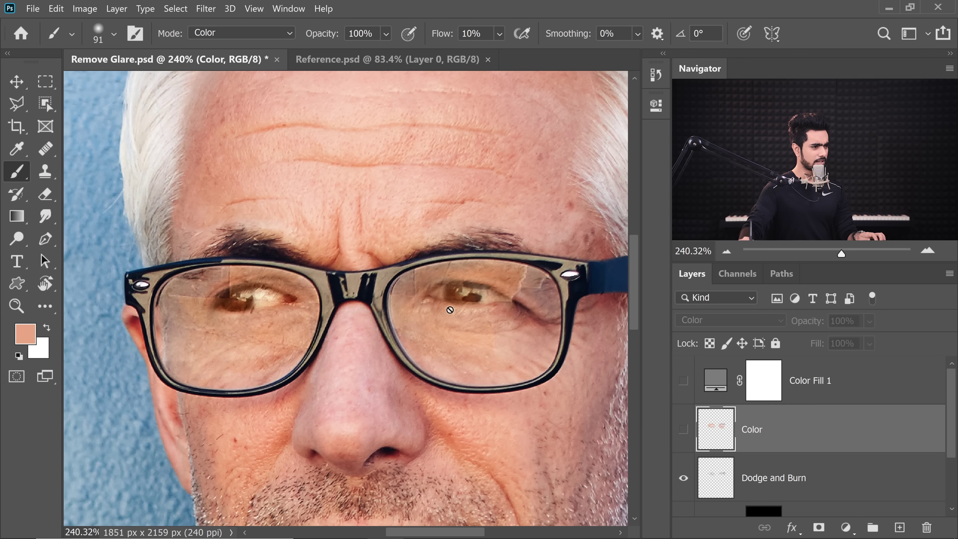
pyautogui.scroll(5, 485, 273)
pyautogui.scroll(-3, 440, 330)
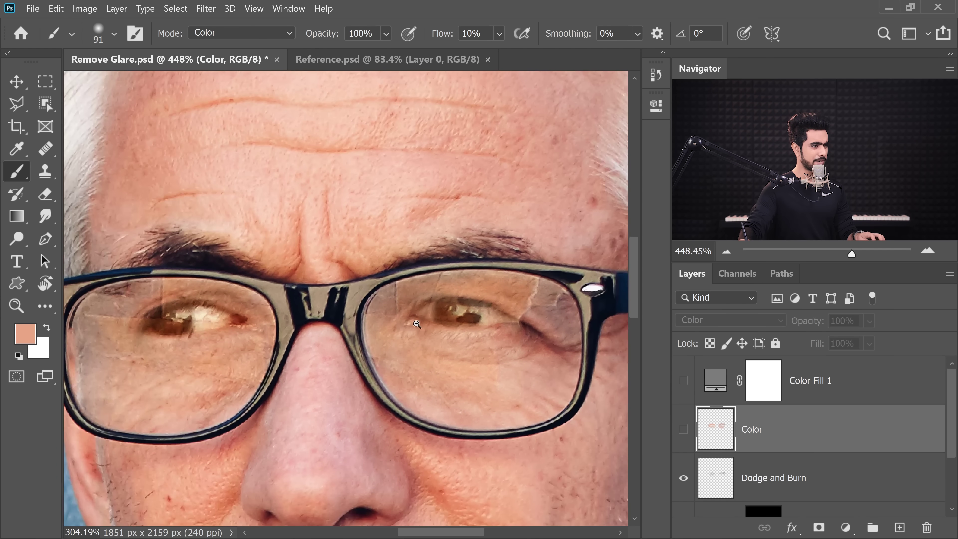
pyautogui.click(684, 430)
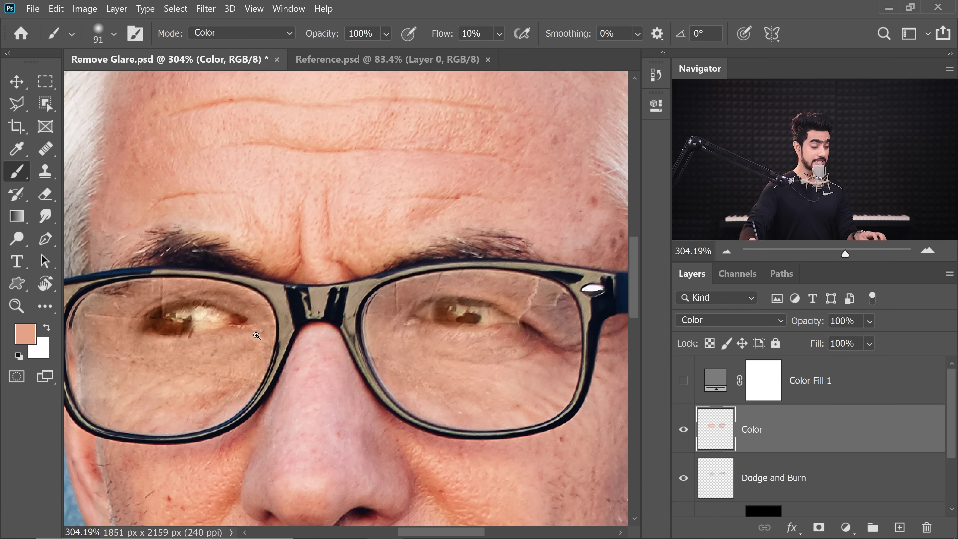
pyautogui.scroll(-2, 257, 336)
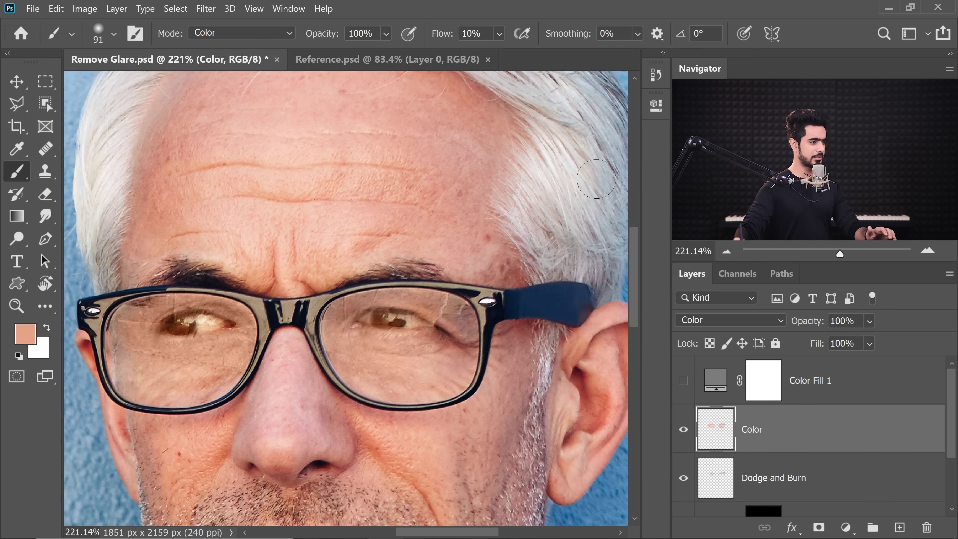
# Step: Add a Curves adjustment layer and pull the RGB curve down slightly to darken
pyautogui.click(848, 528)
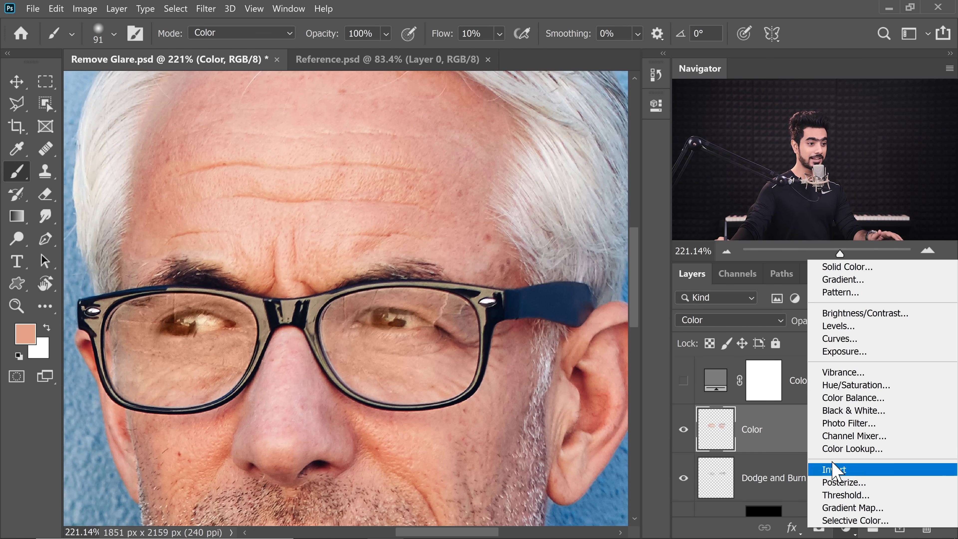
pyautogui.click(835, 339)
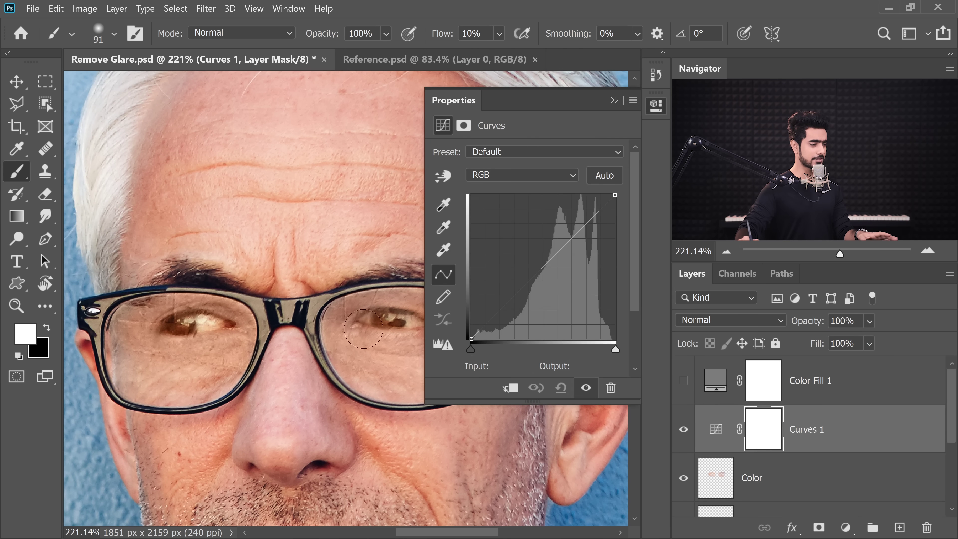
pyautogui.moveTo(308, 325); pyautogui.dragTo(296, 297)
pyautogui.click(539, 271)
pyautogui.moveTo(539, 272); pyautogui.dragTo(550, 271)
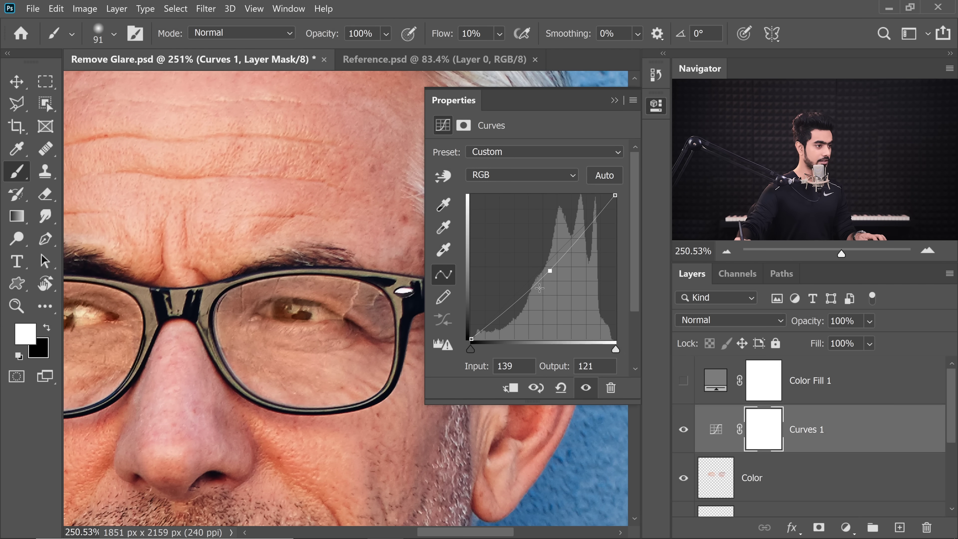
# Step: Raise the Blue curve from 119 to 141 to add blue to the image
pyautogui.click(504, 177)
pyautogui.click(494, 230)
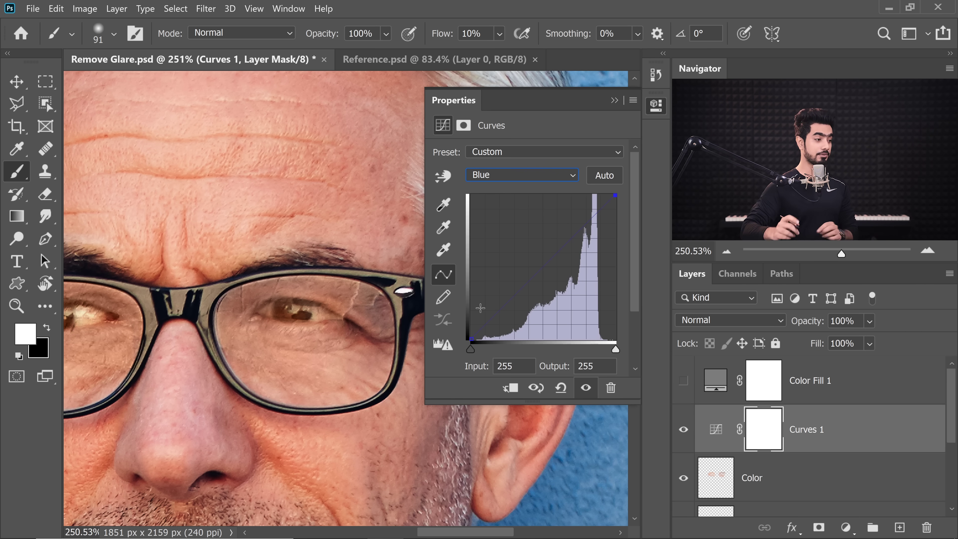
pyautogui.moveTo(320, 313); pyautogui.dragTo(372, 313)
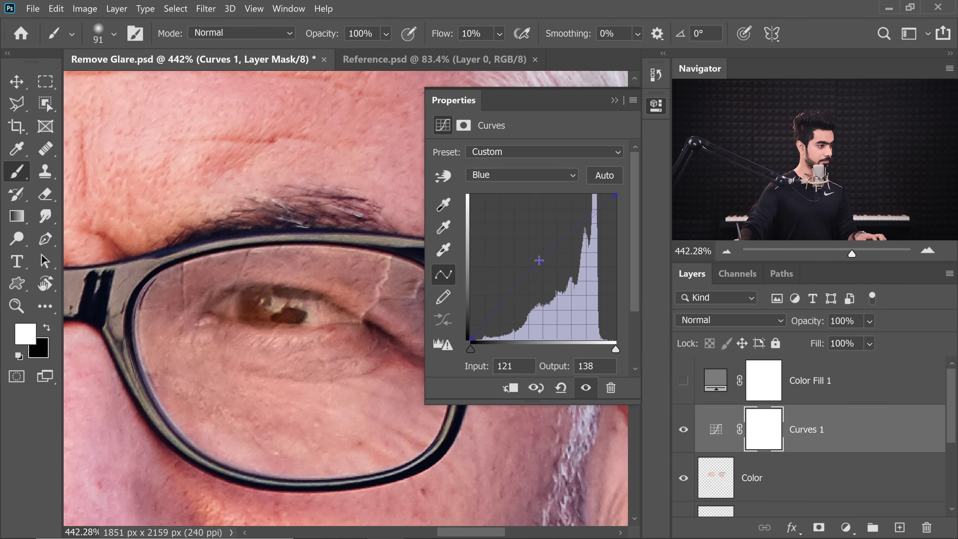
pyautogui.click(539, 261)
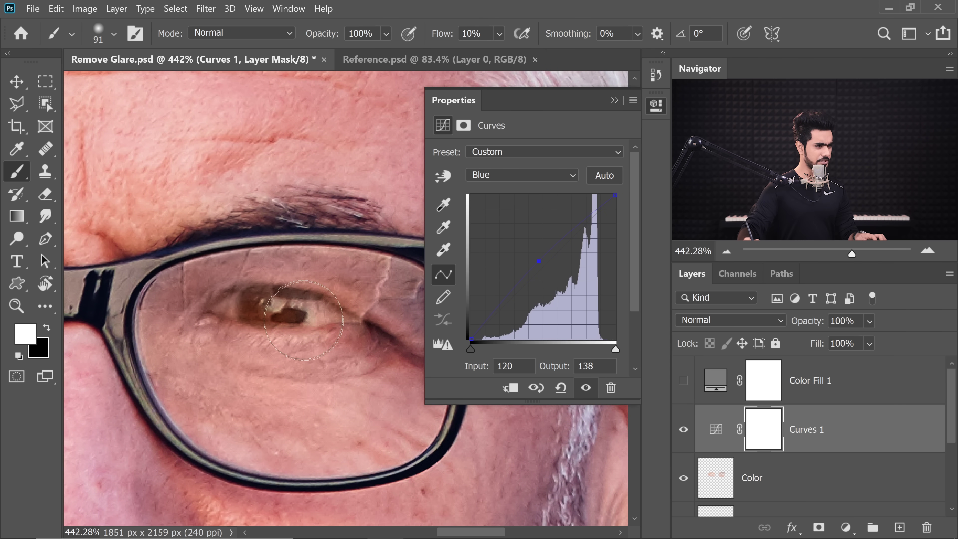
pyautogui.click(522, 175)
pyautogui.click(525, 212)
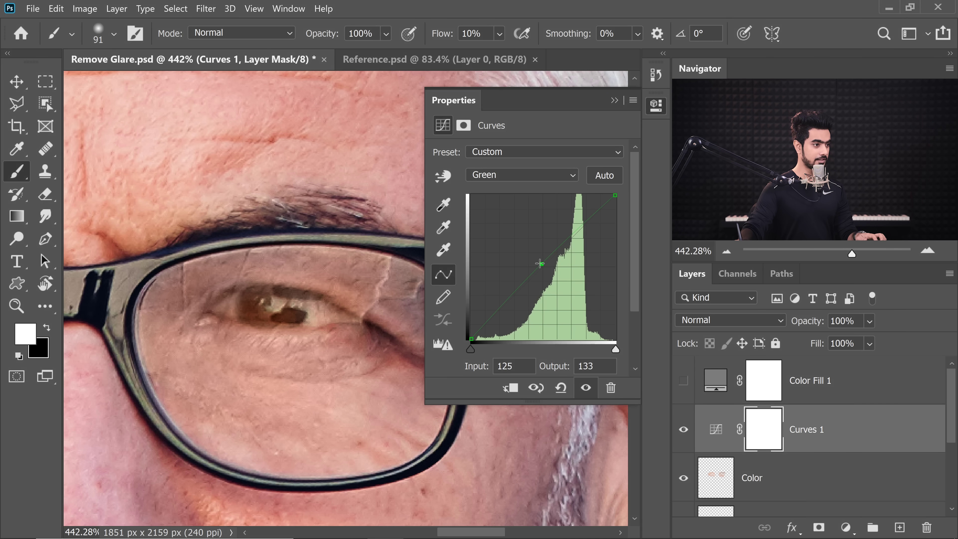
pyautogui.click(528, 175)
pyautogui.click(496, 221)
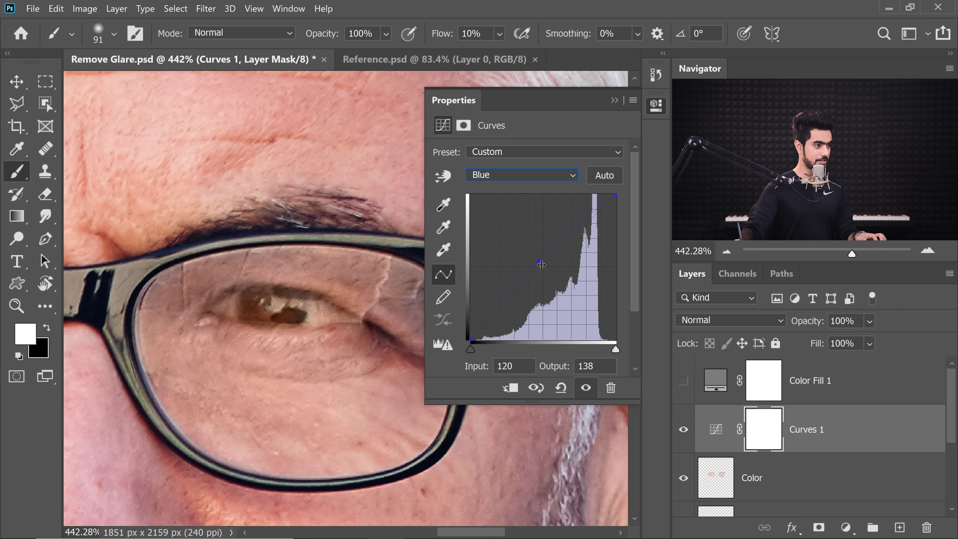
# Step: Invert the Curves 1 mask to black so the effect is hidden
pyautogui.moveTo(215, 253); pyautogui.dragTo(258, 274)
pyautogui.scroll(2, 198, 288)
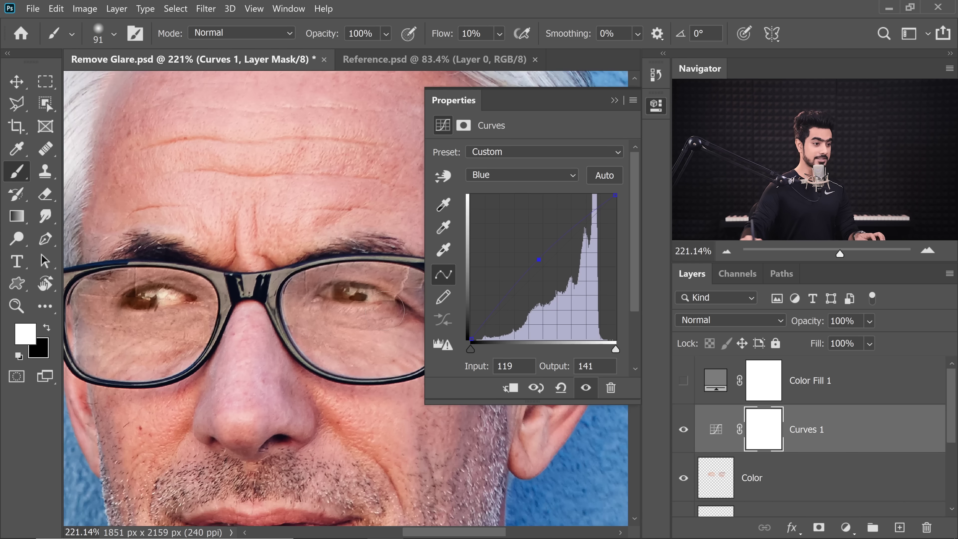
pyautogui.hotkey('ctrl', 'i')
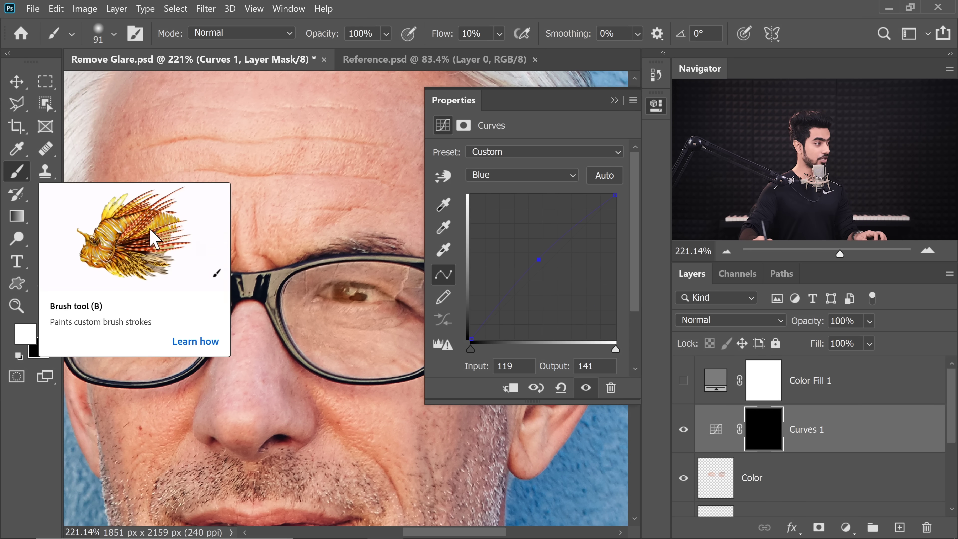
# Step: Paint white at 100% flow on the Curves 1 mask over the glare on both lenses
pyautogui.moveTo(301, 318); pyautogui.dragTo(299, 318)
pyautogui.moveTo(133, 308); pyautogui.dragTo(137, 305)
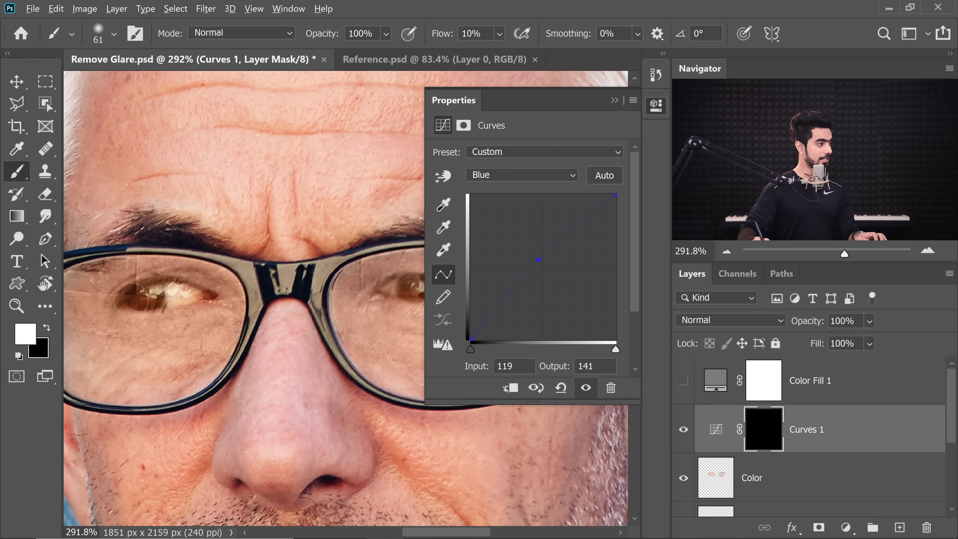
pyautogui.moveTo(441, 36); pyautogui.dragTo(515, 39)
pyautogui.moveTo(128, 313); pyautogui.dragTo(162, 291)
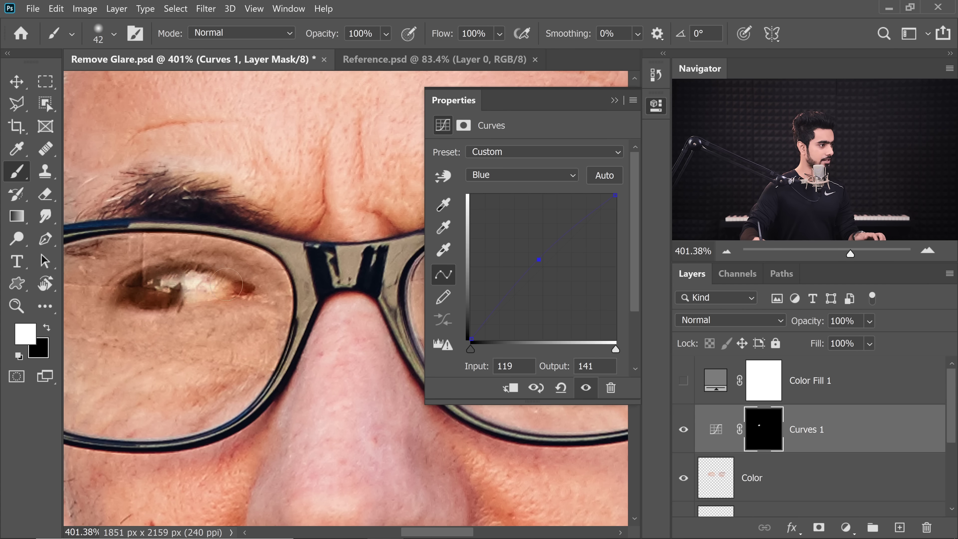
pyautogui.scroll(1, 228, 267)
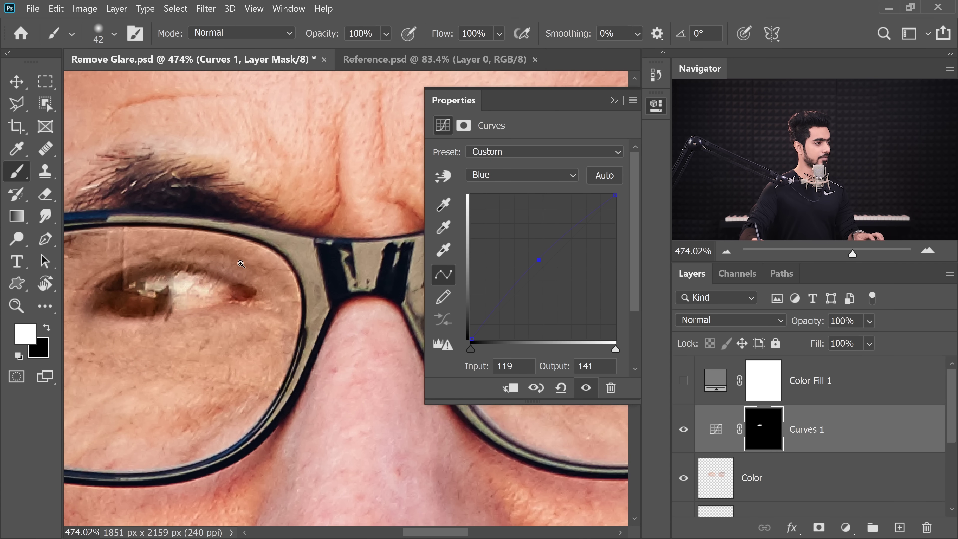
pyautogui.scroll(-5, 234, 264)
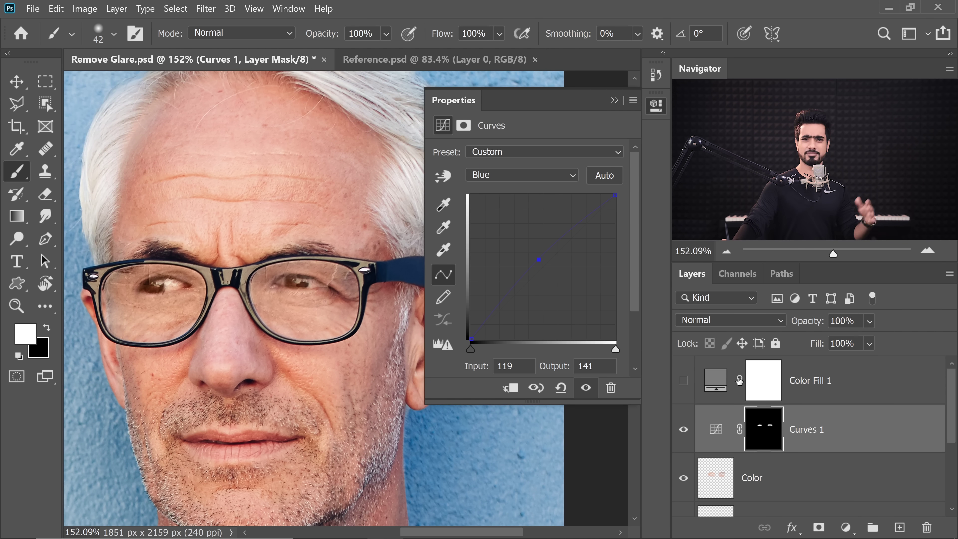
pyautogui.click(846, 527)
# Step: Add Curves 2, darken the RGB curve, lift Blue from 122 to 143, and invert its mask
pyautogui.click(850, 338)
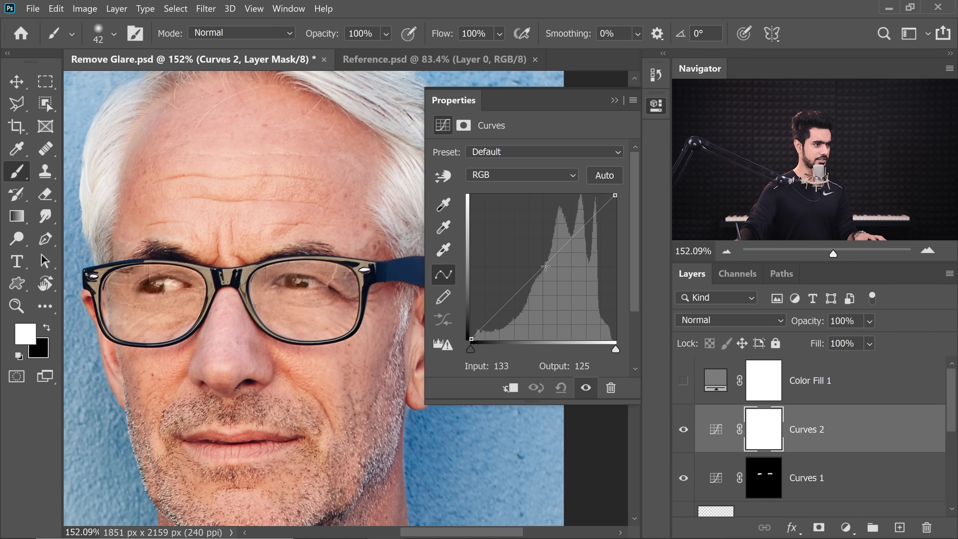
pyautogui.moveTo(545, 264); pyautogui.dragTo(551, 273)
pyautogui.click(509, 178)
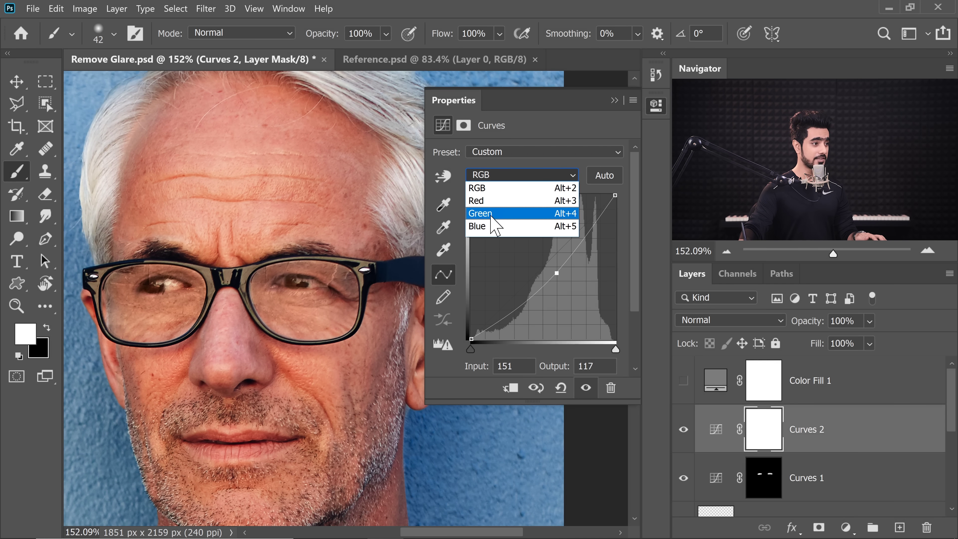
pyautogui.click(495, 231)
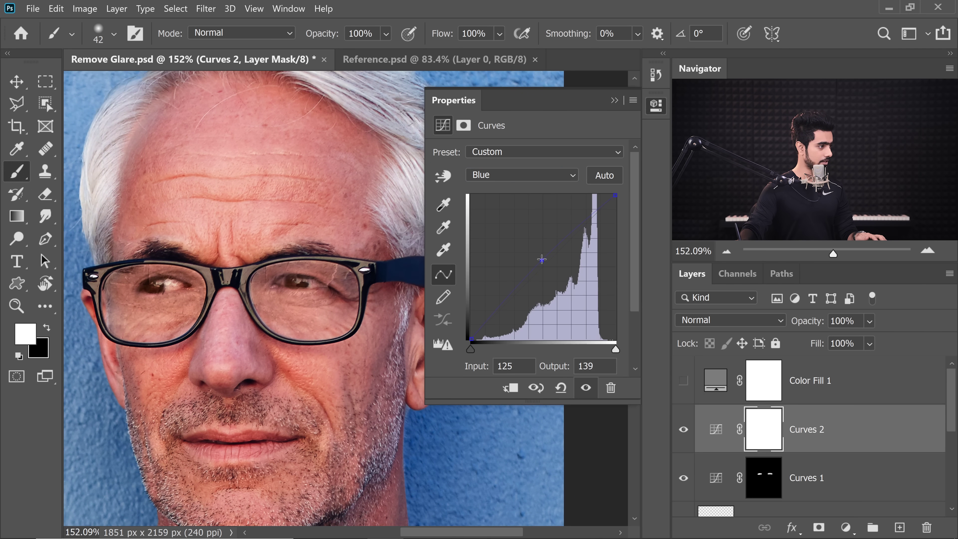
pyautogui.moveTo(540, 257); pyautogui.dragTo(541, 258)
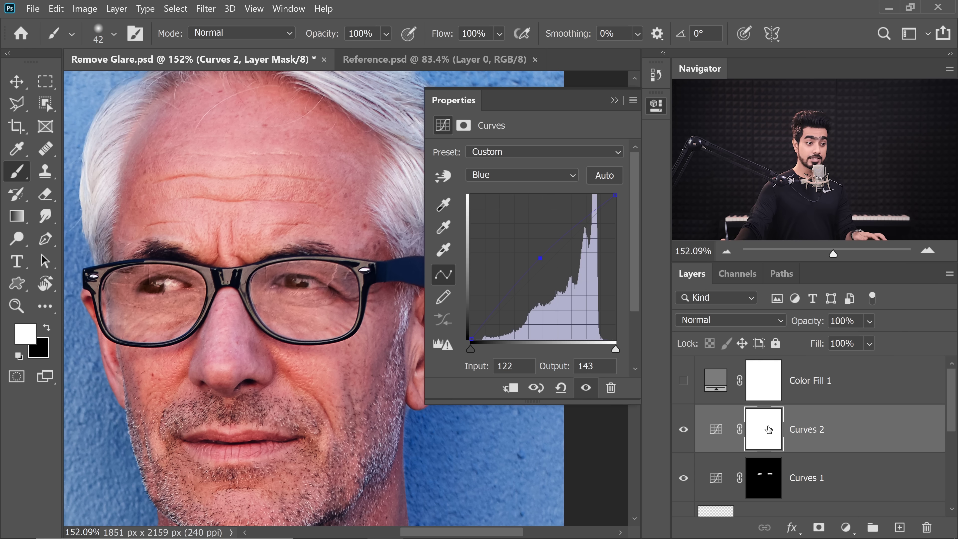
pyautogui.hotkey('ctrl', 'i')
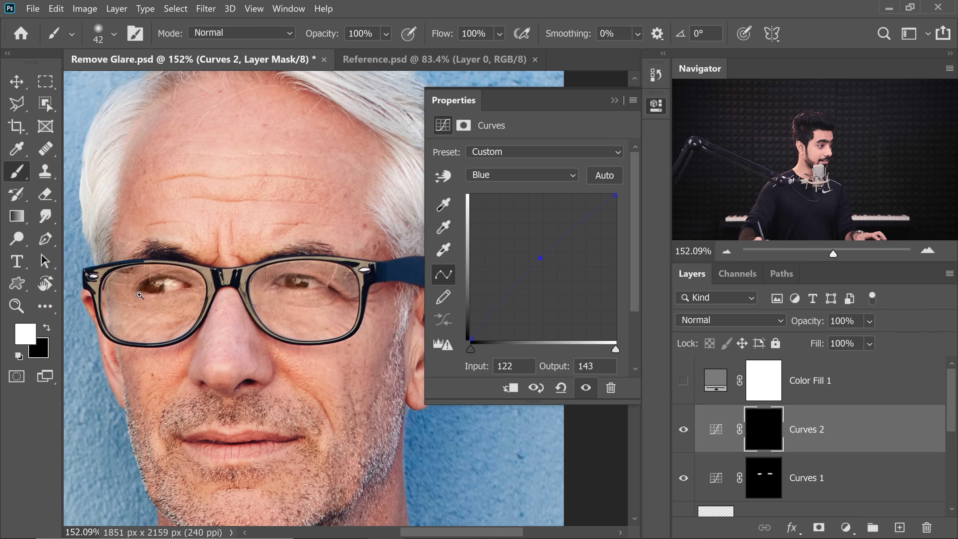
# Step: Set brush flow to 10% and paint the correction over small leftover glare spots on the lenses
pyautogui.moveTo(138, 292); pyautogui.dragTo(190, 275)
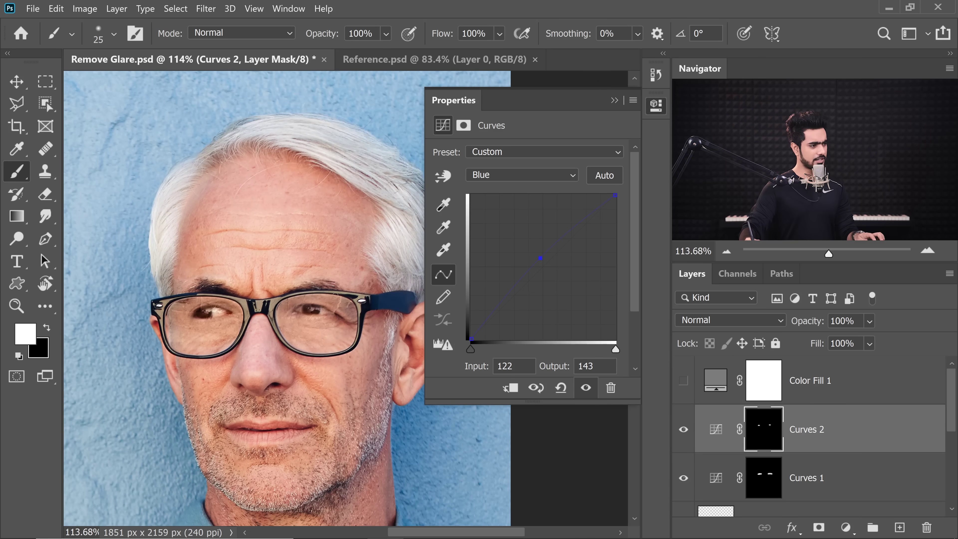
pyautogui.moveTo(317, 306); pyautogui.dragTo(357, 305)
pyautogui.moveTo(327, 306); pyautogui.dragTo(304, 304)
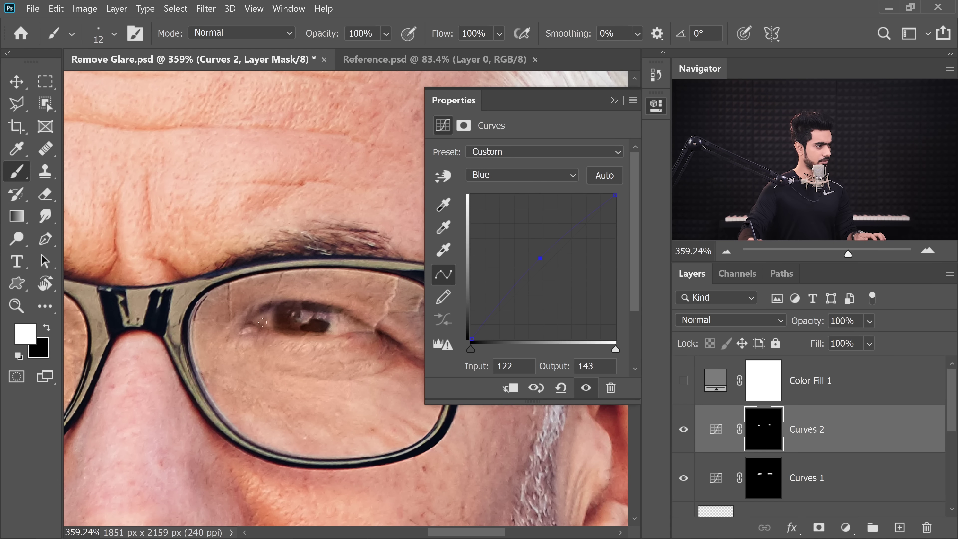
pyautogui.hscroll(-5, 340, 311)
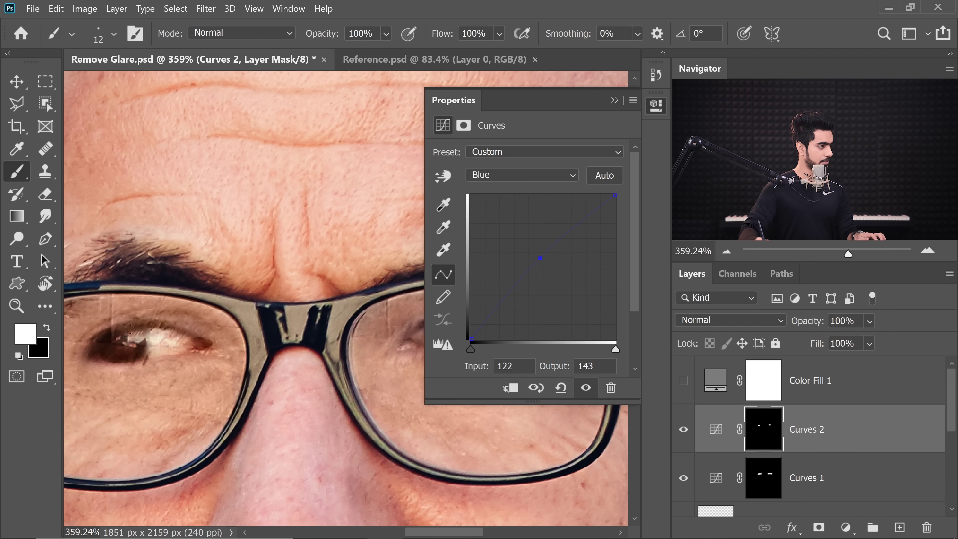
pyautogui.moveTo(131, 329); pyautogui.dragTo(118, 329)
pyautogui.hotkey('ctrl', 'z')
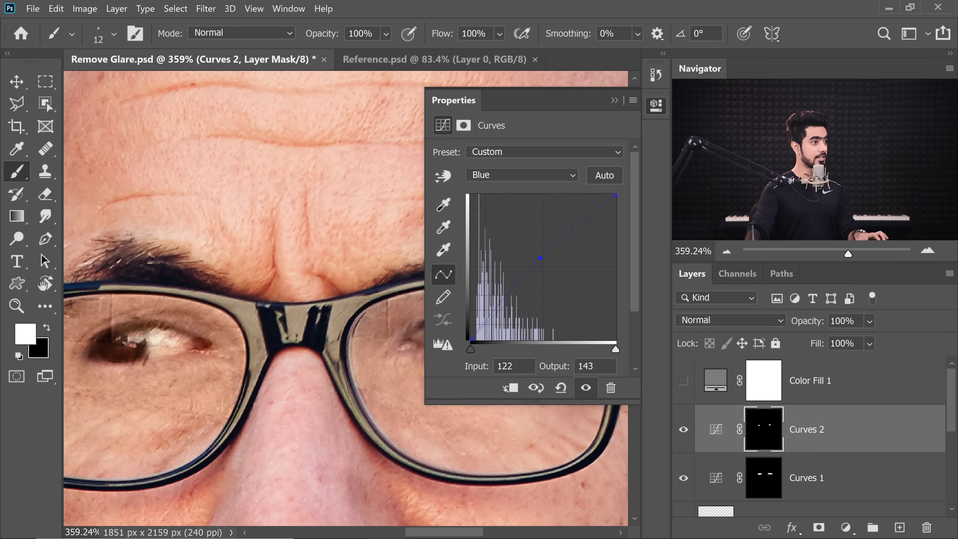
pyautogui.moveTo(472, 34); pyautogui.dragTo(379, 43)
pyautogui.write('1')
pyautogui.press('Delete')
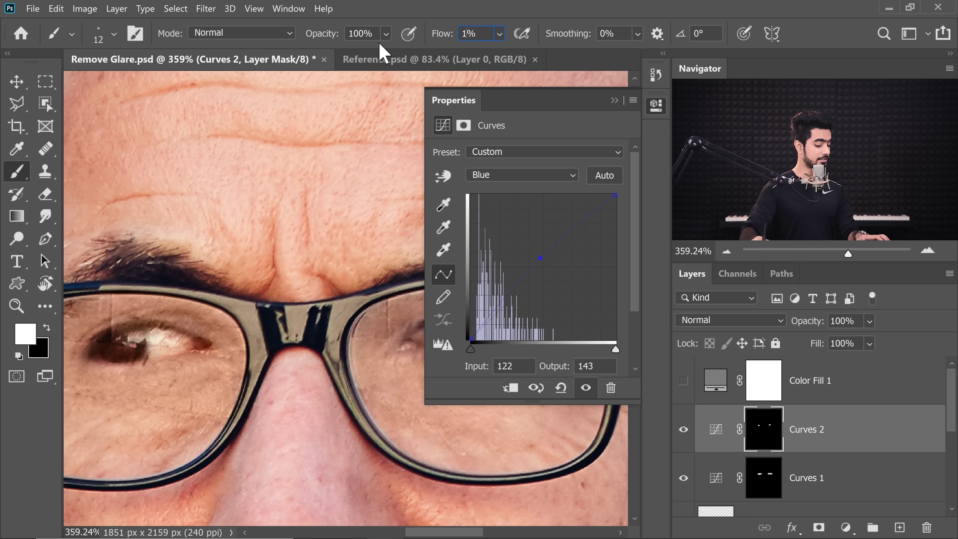
pyautogui.write('0')
pyautogui.press('Return')
pyautogui.press(']')
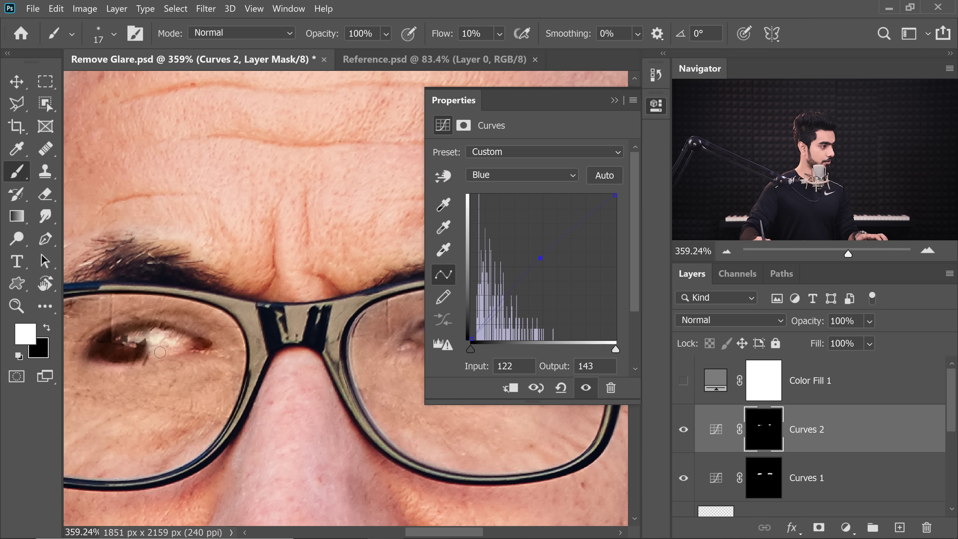
pyautogui.hscroll(5, 160, 352)
# Step: Swap the paint colour to black, fit the photo in the window, and select the Curves 2 layer
pyautogui.press('x')
pyautogui.moveTo(335, 345); pyautogui.dragTo(261, 336)
pyautogui.hotkey('ctrl', '0')
pyautogui.moveTo(621, 95); pyautogui.dragTo(613, 99)
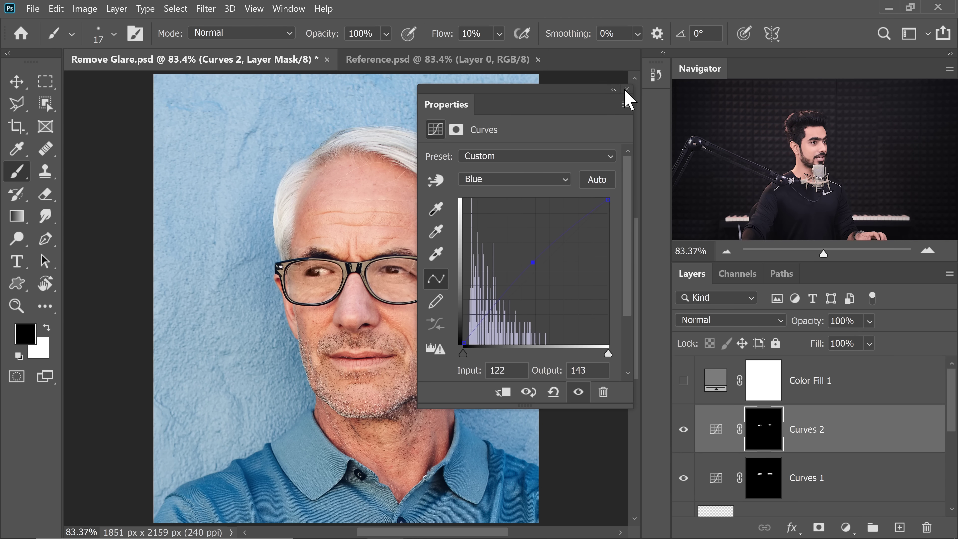
pyautogui.click(627, 90)
pyautogui.click(941, 413)
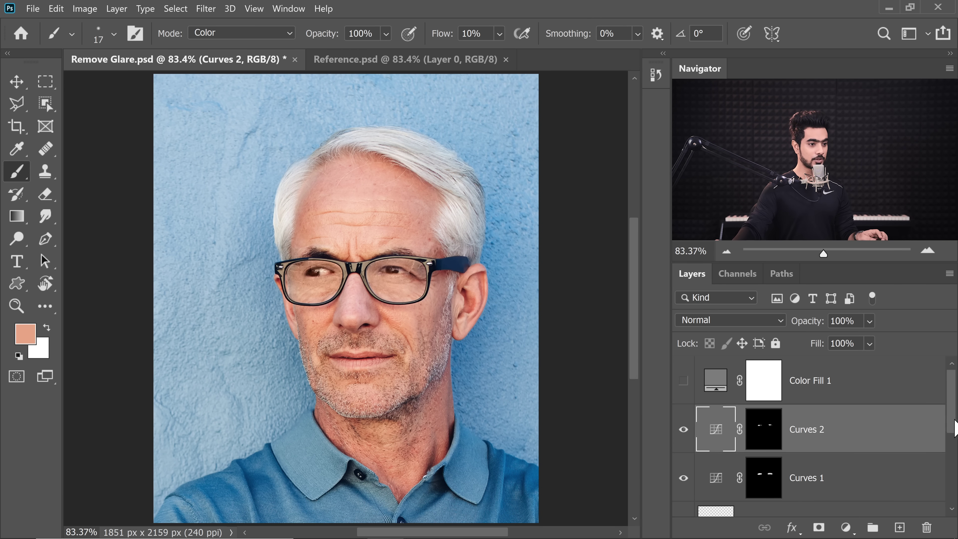
# Step: Toggle all other layers off and on to compare with the original
pyautogui.scroll(-3, 941, 412)
pyautogui.keyDown('alt'); pyautogui.click(683, 493); pyautogui.keyUp('alt')
pyautogui.keyDown('alt'); pyautogui.click(683, 494); pyautogui.keyUp('alt')
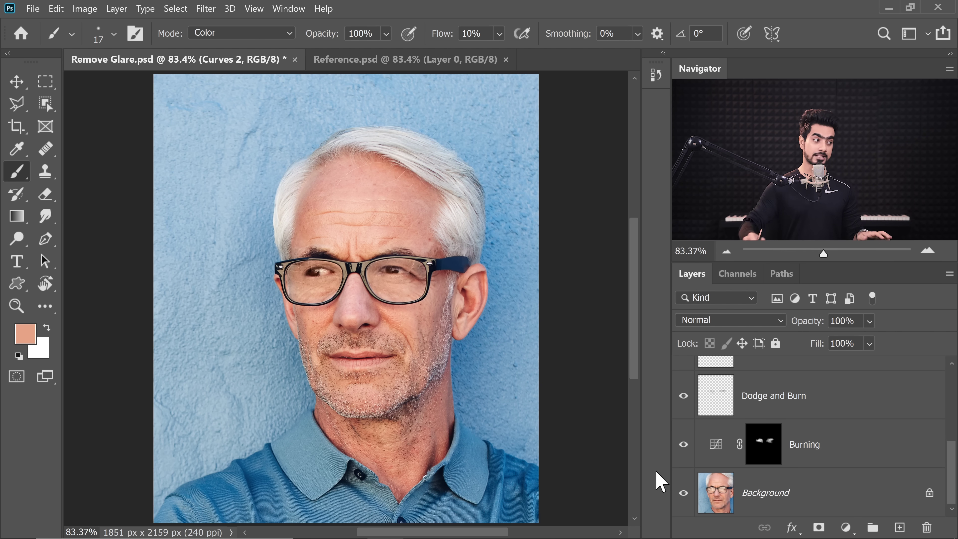
pyautogui.moveTo(316, 272); pyautogui.dragTo(348, 265)
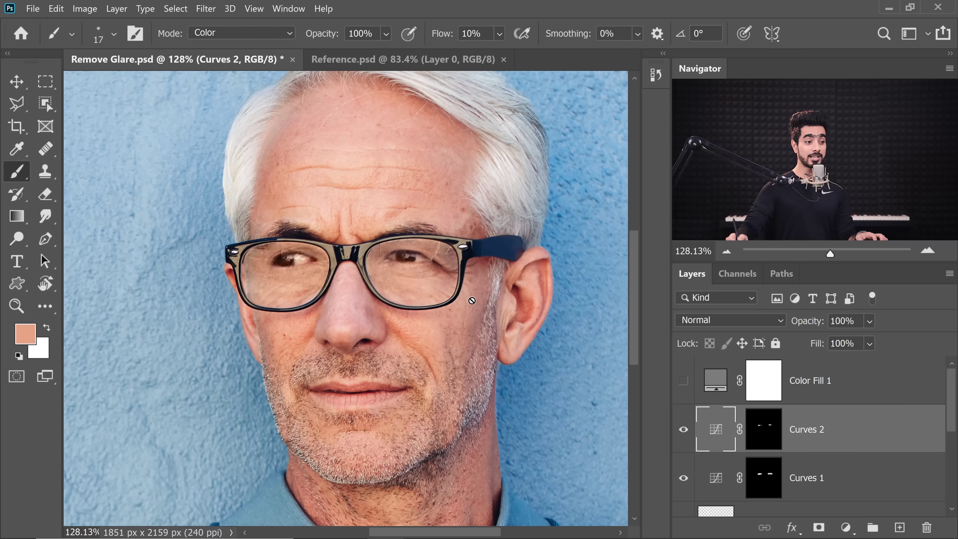
# Step: Add a new empty layer named 'Cleanup' above Curves 2
pyautogui.click(900, 528)
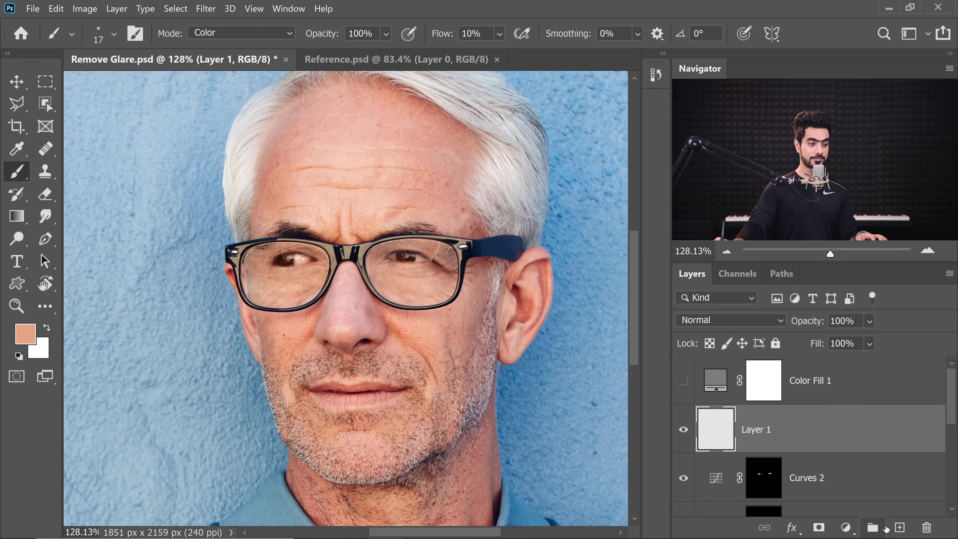
pyautogui.doubleClick(758, 430)
pyautogui.write('Cleanup')
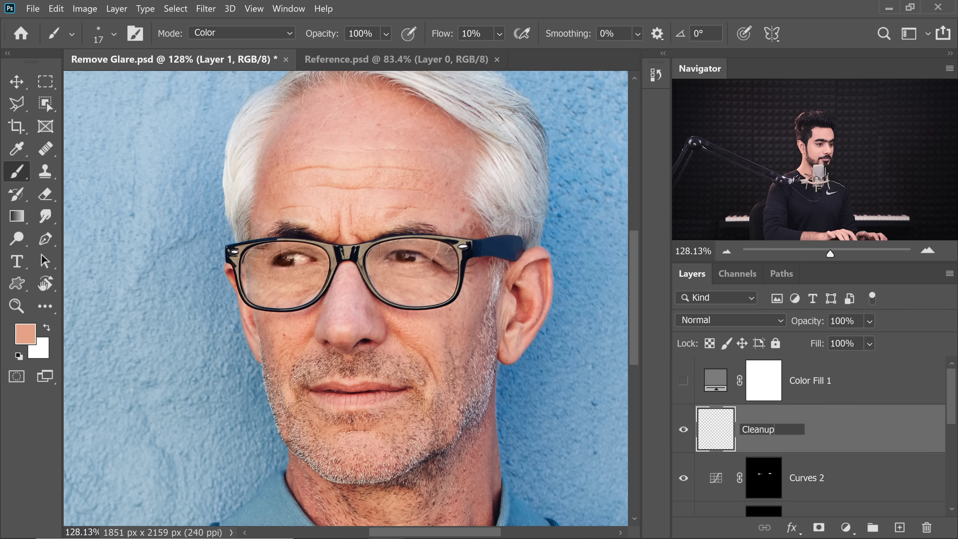
pyautogui.press('Return')
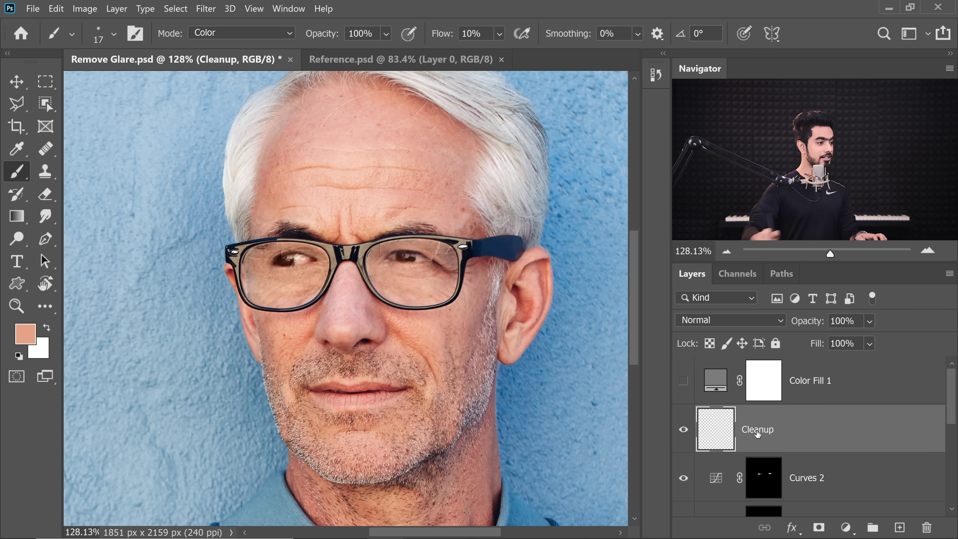
pyautogui.moveTo(341, 228); pyautogui.dragTo(363, 235)
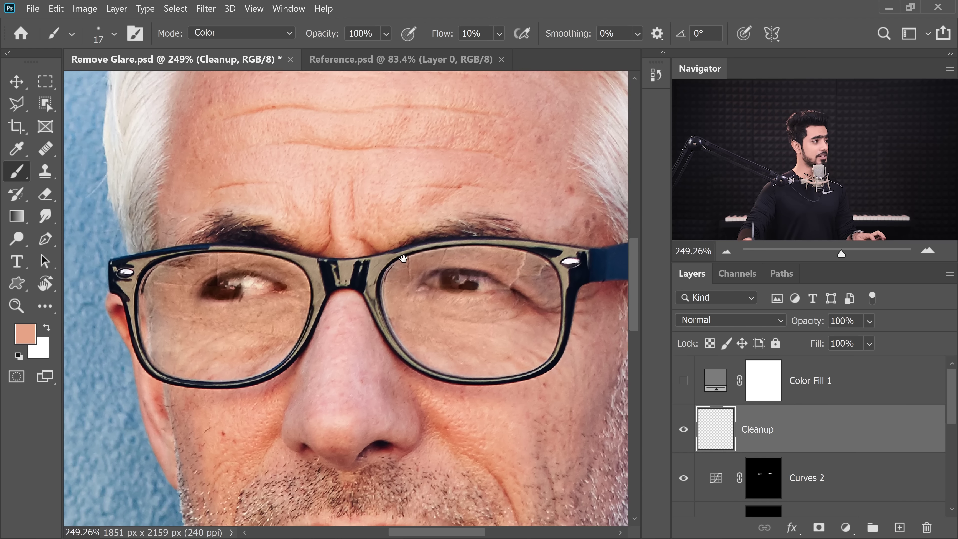
# Step: With the Healing Brush, sample clean skin and smooth the glare edges inside the right lens
pyautogui.click(48, 147)
pyautogui.rightClick(49, 149)
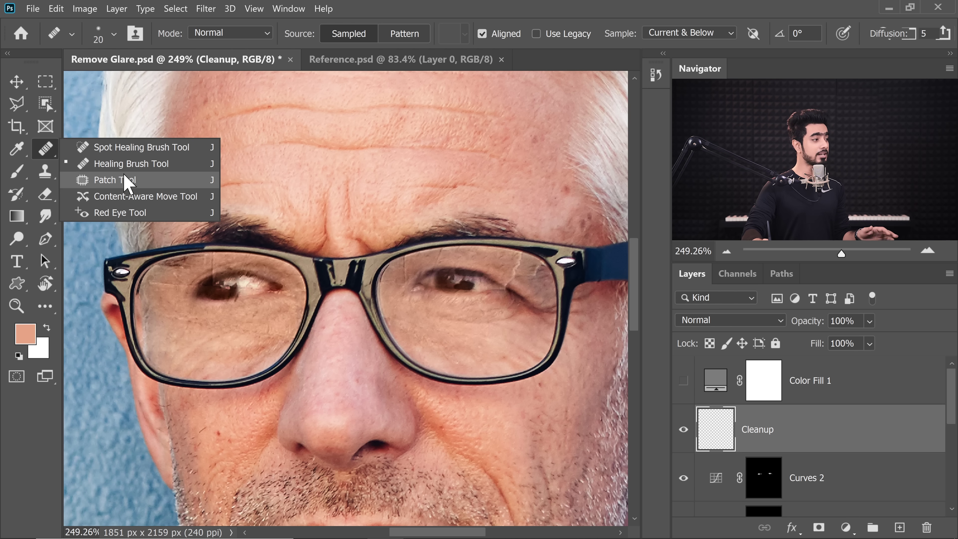
pyautogui.click(126, 165)
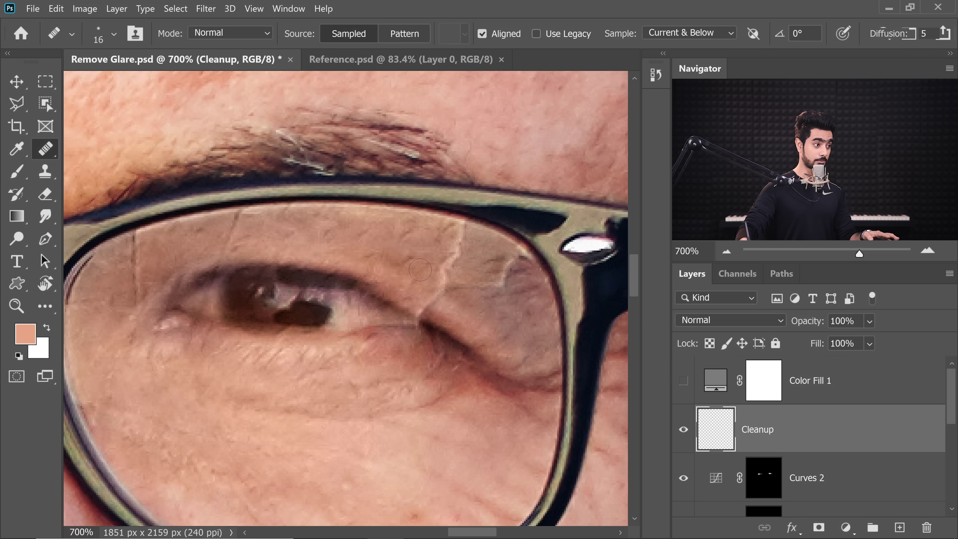
pyautogui.keyDown('alt'); pyautogui.click(429, 236); pyautogui.keyUp('alt')
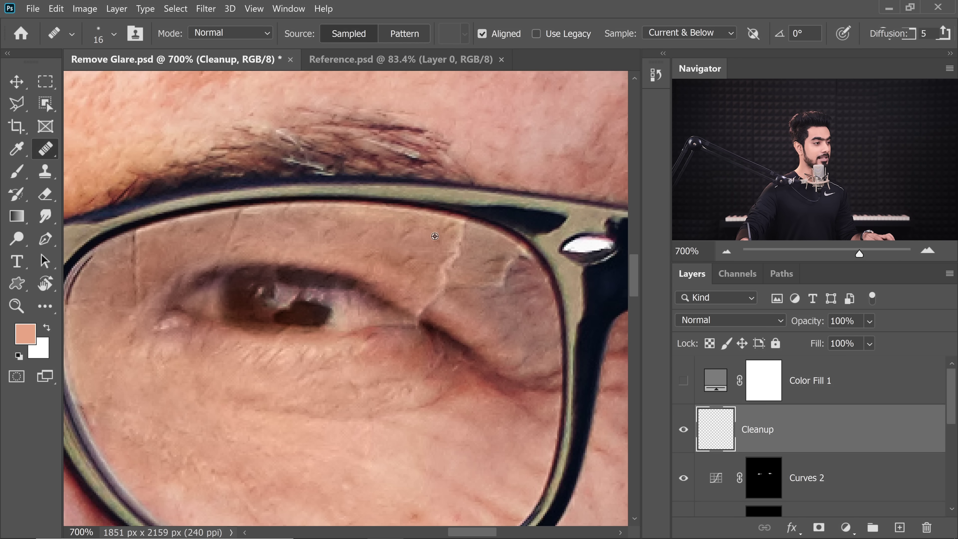
pyautogui.moveTo(459, 245)
pyautogui.mouseDown()
pyautogui.moveTo(462, 236)
pyautogui.moveTo(440, 287)
pyautogui.mouseUp()
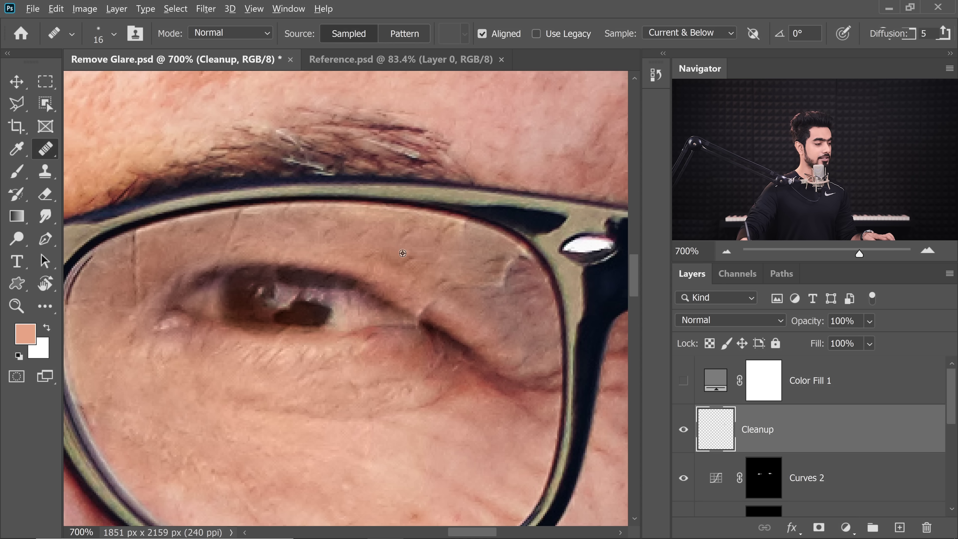
pyautogui.keyDown('alt'); pyautogui.click(493, 307); pyautogui.keyUp('alt')
pyautogui.moveTo(495, 272)
pyautogui.mouseDown()
pyautogui.moveTo(510, 268)
pyautogui.moveTo(480, 269)
pyautogui.mouseUp()
# Step: Shrink the healing brush and heal away the vertical glare line in the lens
pyautogui.keyDown('alt'); pyautogui.rightClick(480, 309); pyautogui.keyUp('alt')
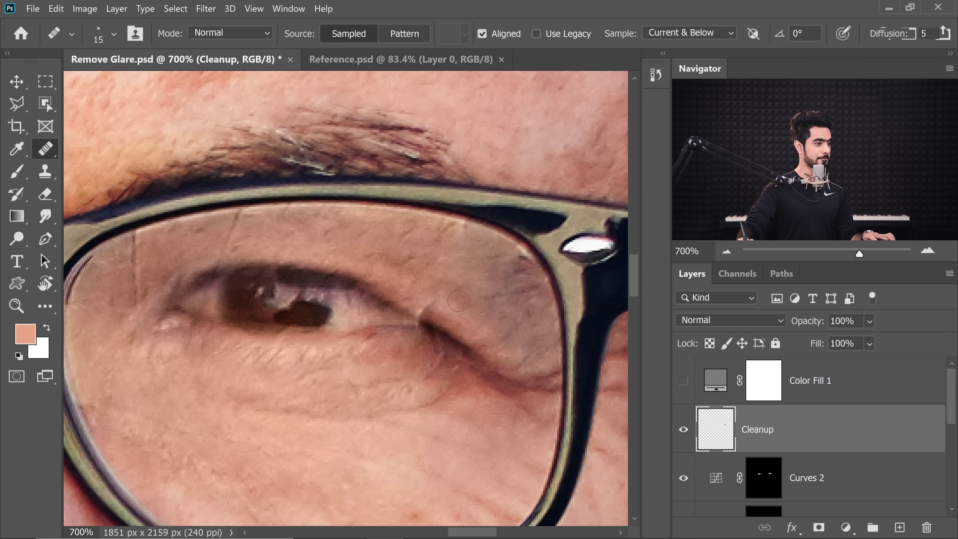
pyautogui.press('[')
pyautogui.press('[')
pyautogui.hotkey('ctrl', '-')
pyautogui.hotkey('ctrl', '-')
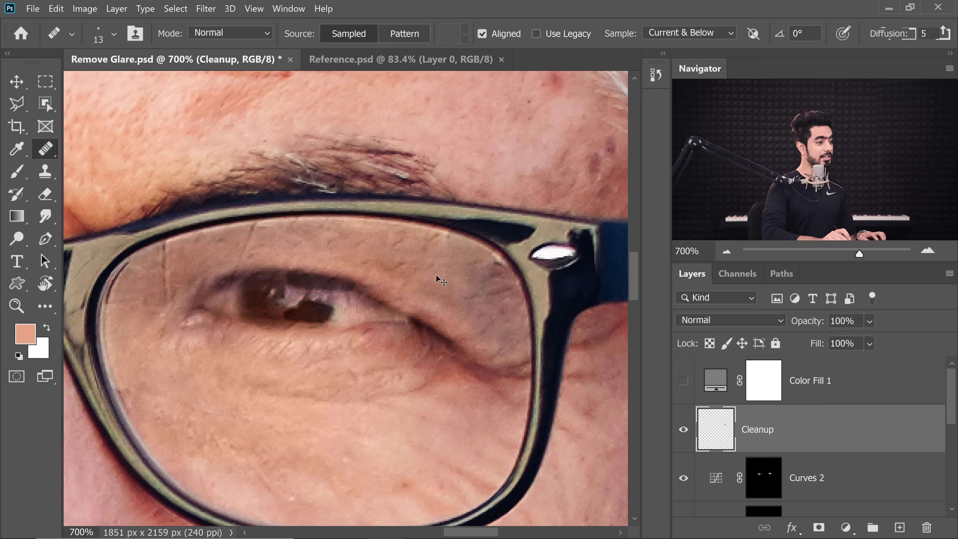
pyautogui.hotkey('ctrl', '+')
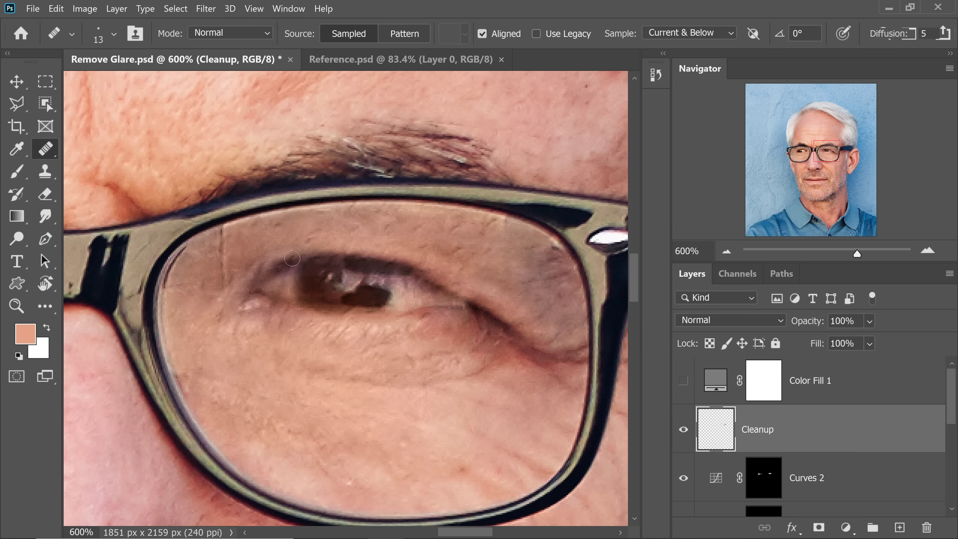
pyautogui.press('[')
pyautogui.moveTo(222, 227); pyautogui.dragTo(227, 283)
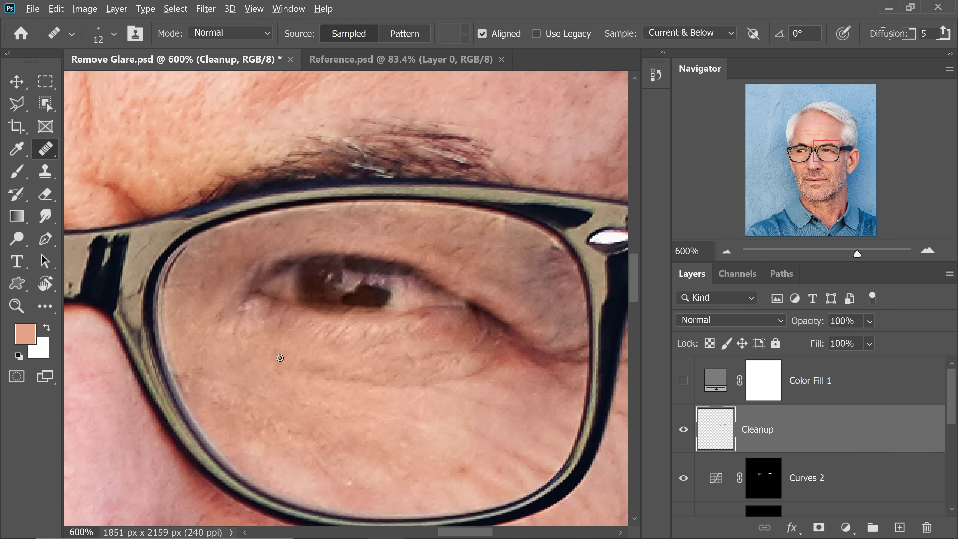
pyautogui.keyDown('alt'); pyautogui.click(280, 358); pyautogui.keyUp('alt')
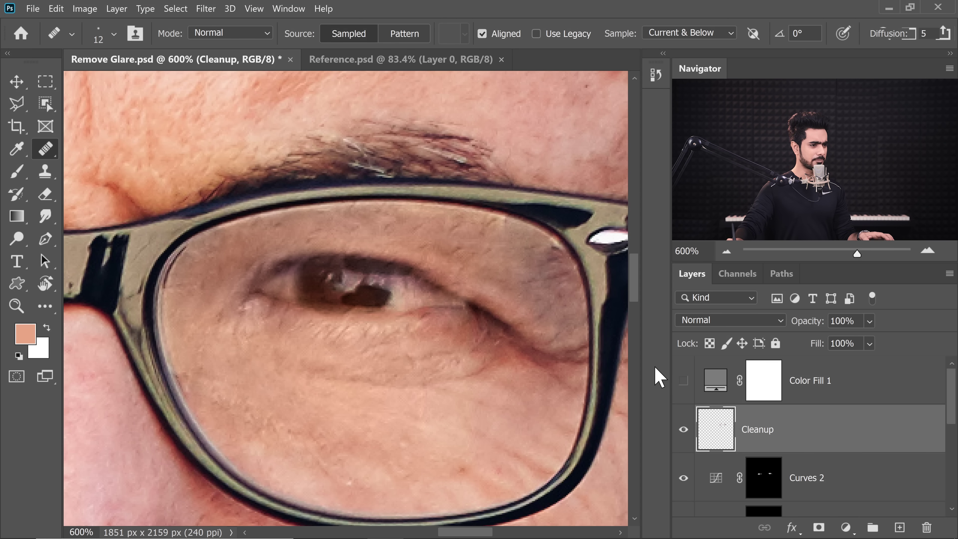
# Step: Add a new empty layer named 'D&B' above Cleanup
pyautogui.click(904, 531)
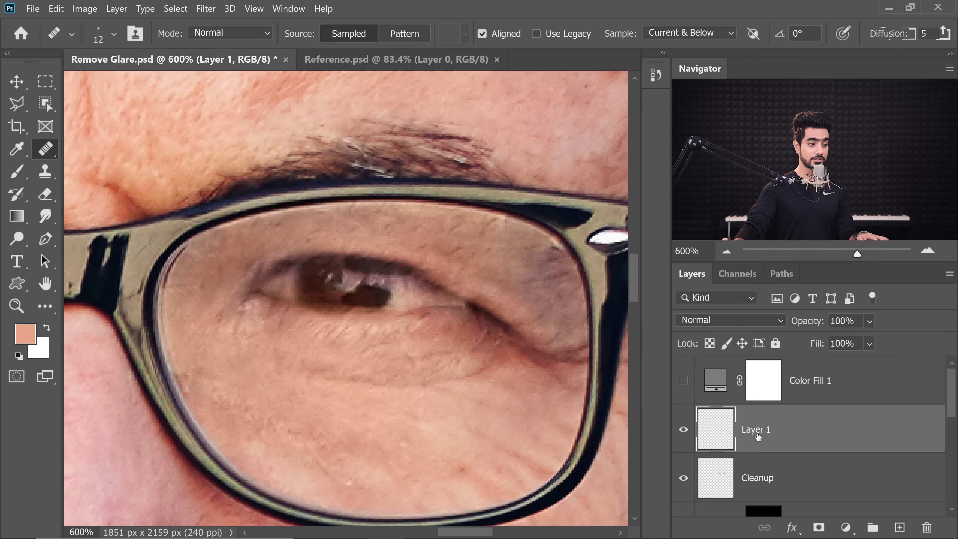
pyautogui.doubleClick(756, 430)
pyautogui.write('D&B')
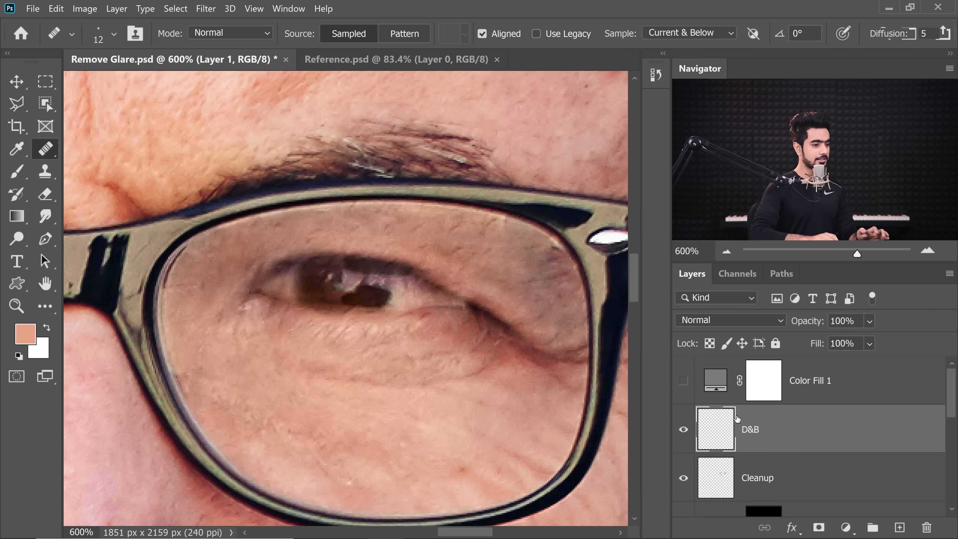
pyautogui.press('Return')
# Step: Set the D&B layer to Soft Light and paint with a white brush at 2% flow
pyautogui.click(17, 171)
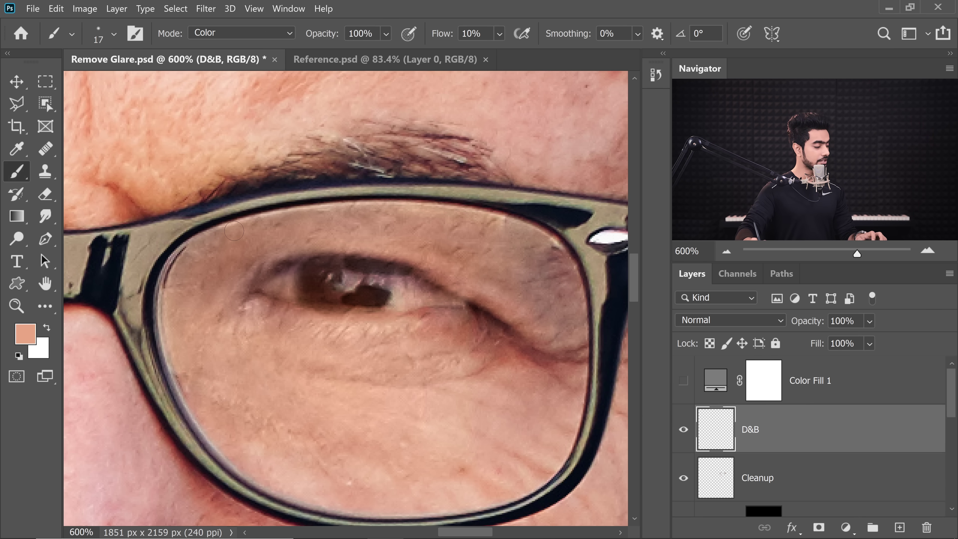
pyautogui.press('d')
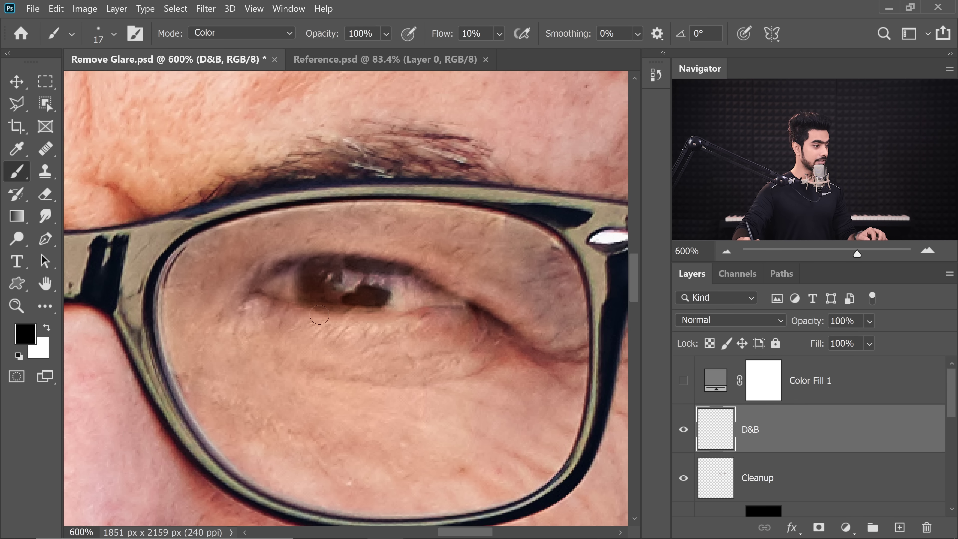
pyautogui.press('x')
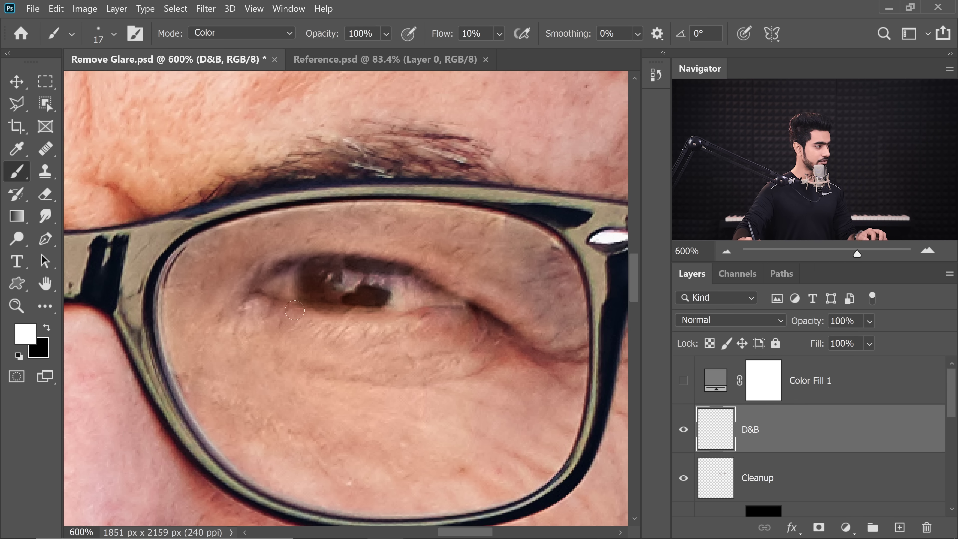
pyautogui.click(709, 322)
pyautogui.click(709, 332)
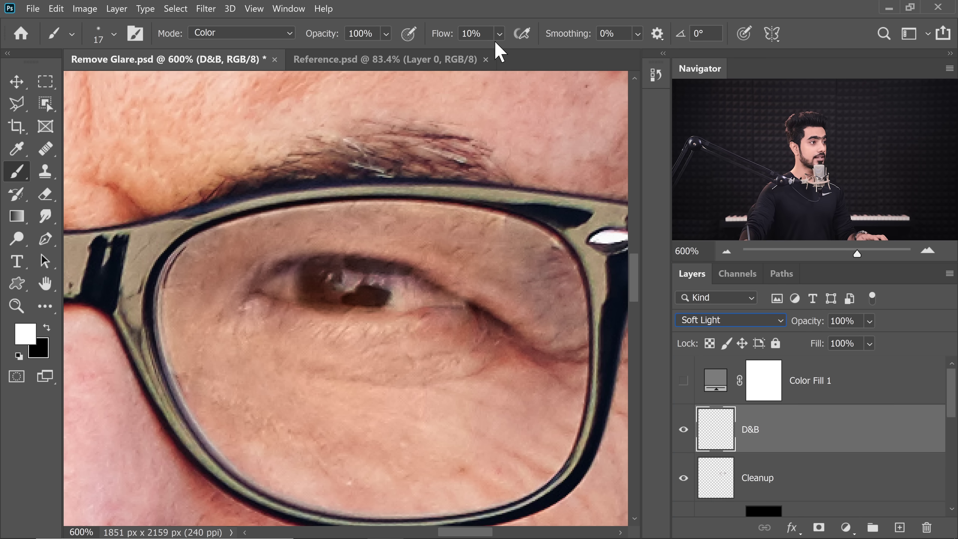
pyautogui.click(477, 34)
pyautogui.write('2')
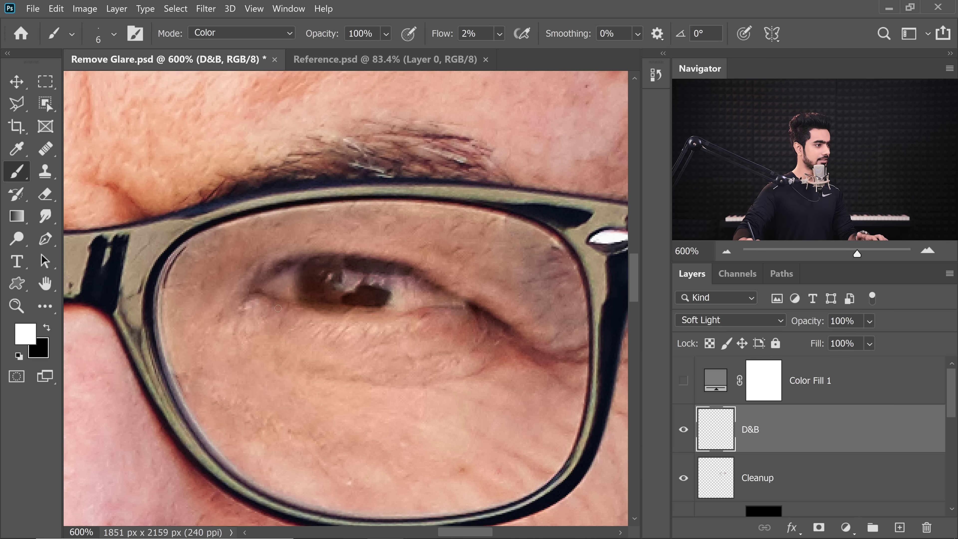
# Step: Toggle the D&B layer off and on to compare, then pan over to the other eye
pyautogui.click(684, 432)
pyautogui.click(684, 431)
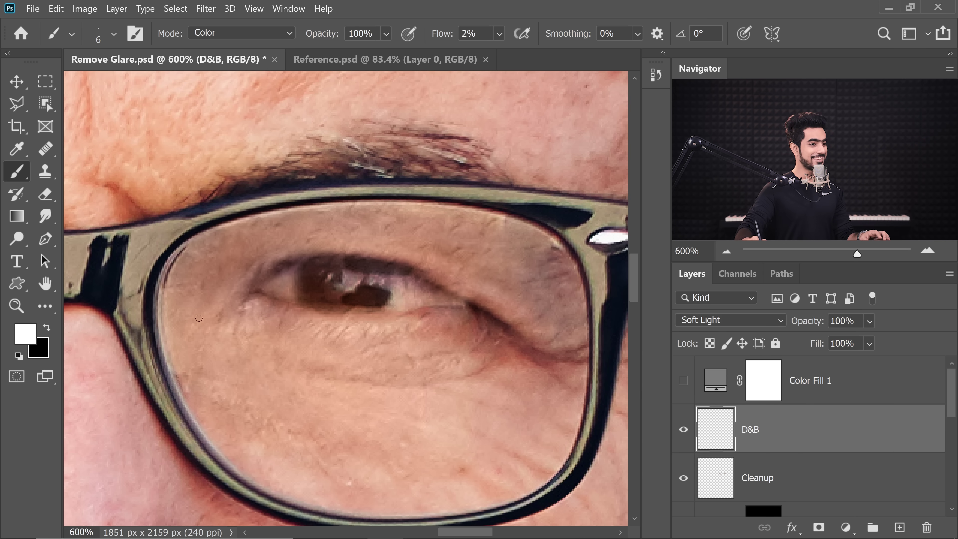
pyautogui.moveTo(199, 319); pyautogui.dragTo(399, 310)
pyautogui.click(761, 477)
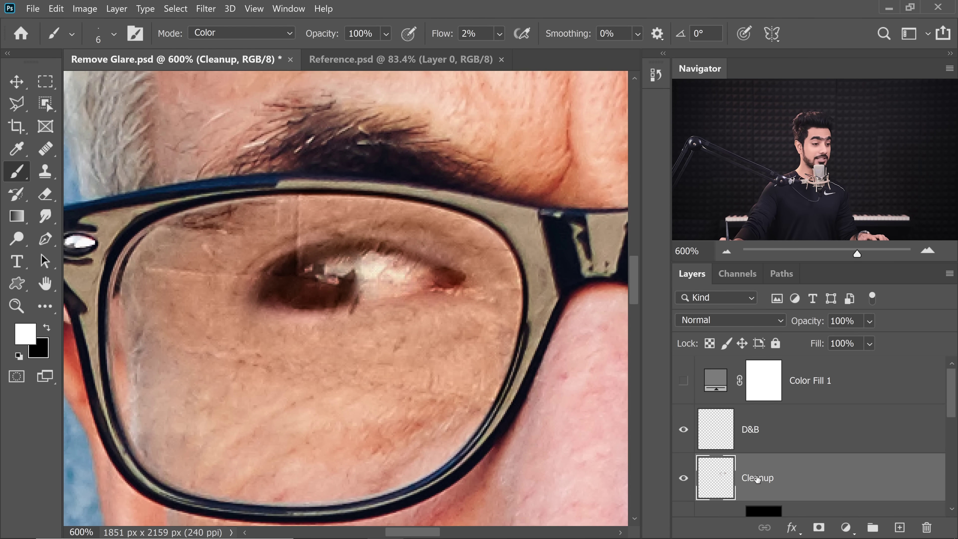
# Step: Select the Healing Brush at size 16, zoom in on the left lens, and show the Clone Source panel
pyautogui.click(46, 149)
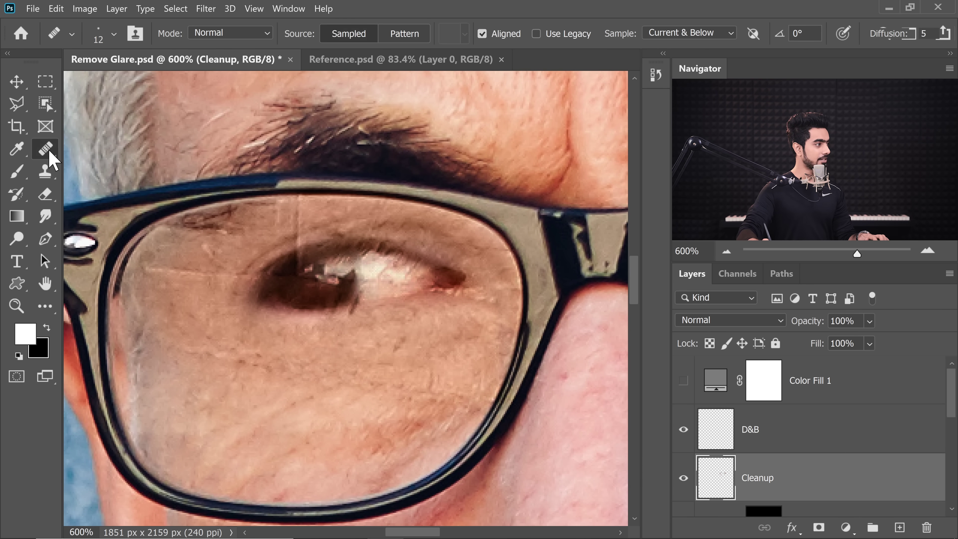
pyautogui.rightClick(49, 151)
pyautogui.click(91, 163)
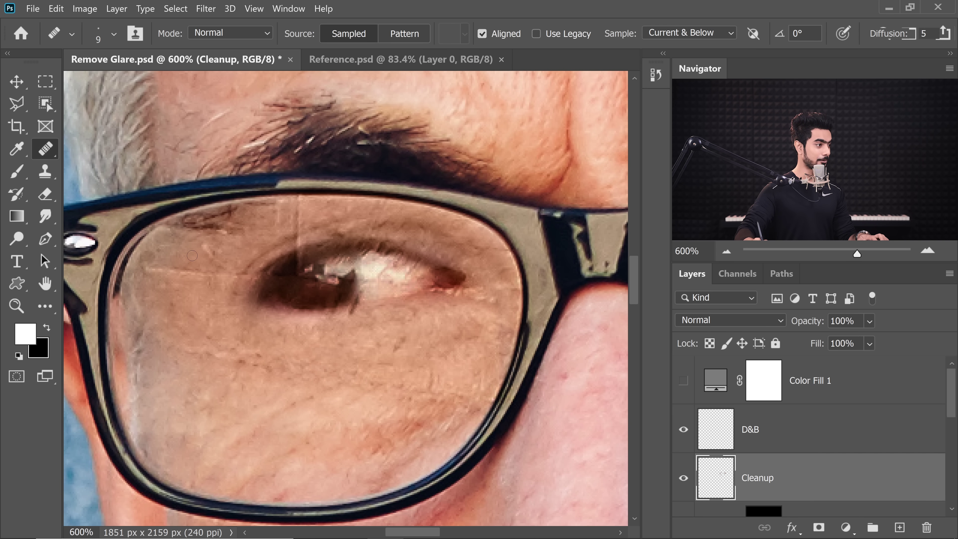
pyautogui.moveTo(309, 236); pyautogui.dragTo(279, 262)
pyautogui.moveTo(275, 220)
pyautogui.mouseDown()
pyautogui.moveTo(294, 217)
pyautogui.moveTo(283, 227)
pyautogui.mouseUp()
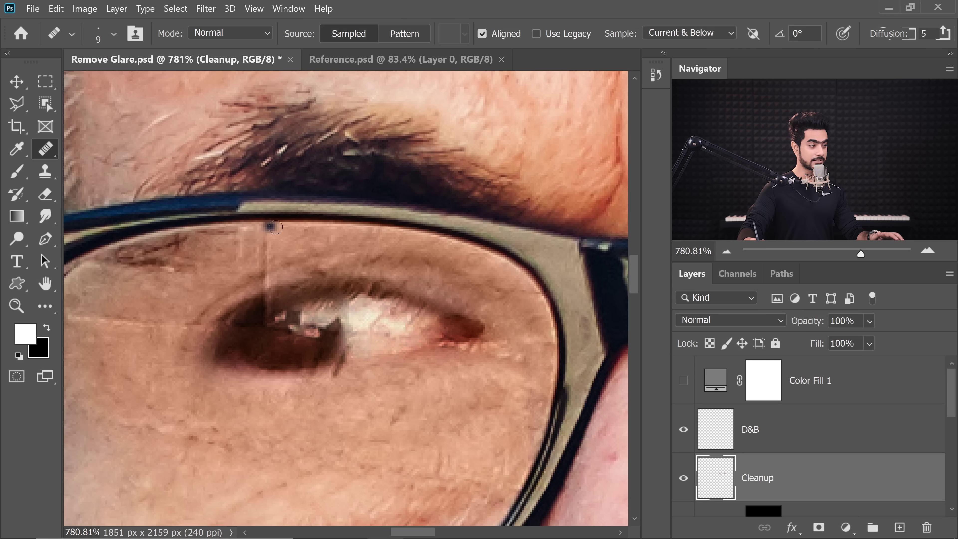
pyautogui.moveTo(300, 217); pyautogui.dragTo(312, 220)
pyautogui.press('alt')
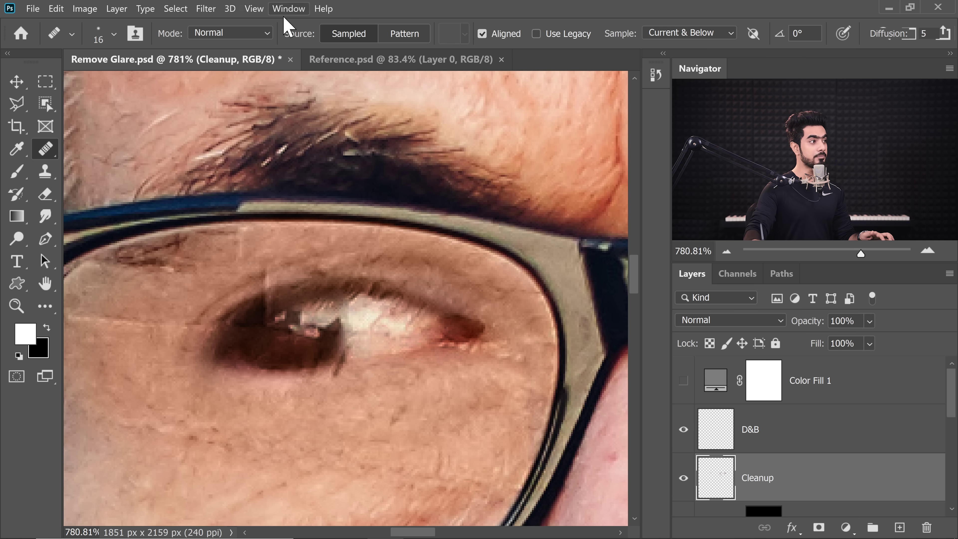
pyautogui.click(292, 10)
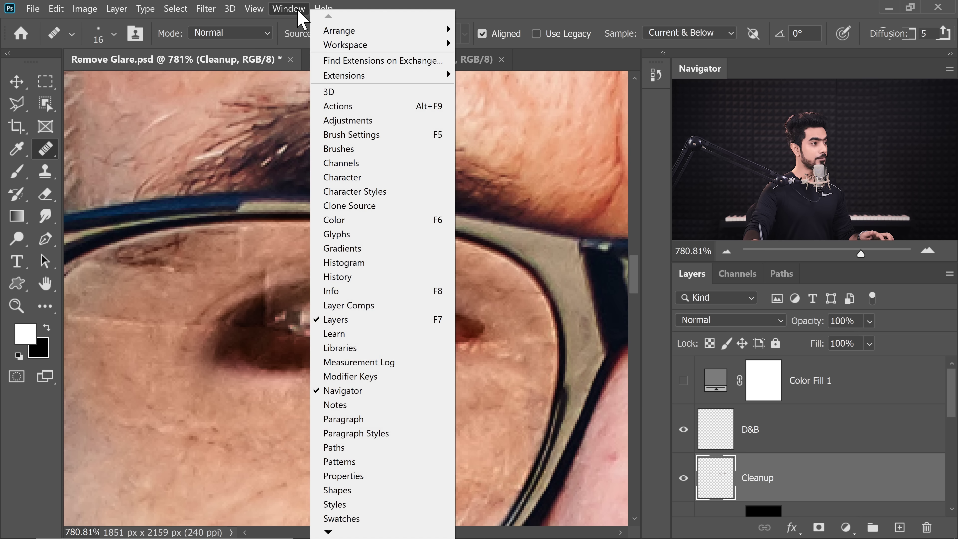
pyautogui.click(366, 208)
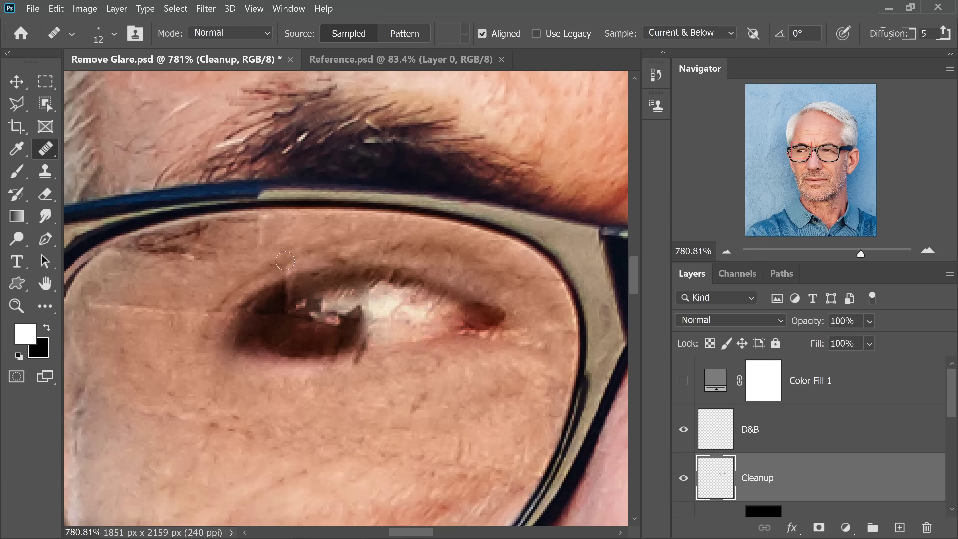
pyautogui.scroll(-4, 226, 300)
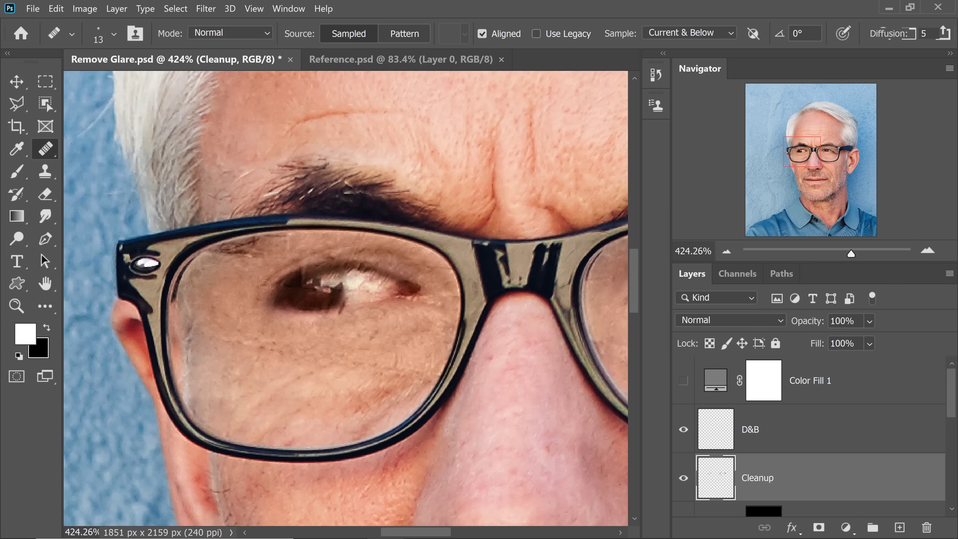
# Step: Heal the dark marks beside the eye, below the brow and on the cheek, then resize the brush to about 17
pyautogui.click(265, 285)
pyautogui.moveTo(257, 254); pyautogui.dragTo(223, 254)
pyautogui.moveTo(274, 346); pyautogui.dragTo(262, 348)
pyautogui.moveTo(375, 371); pyautogui.dragTo(362, 362)
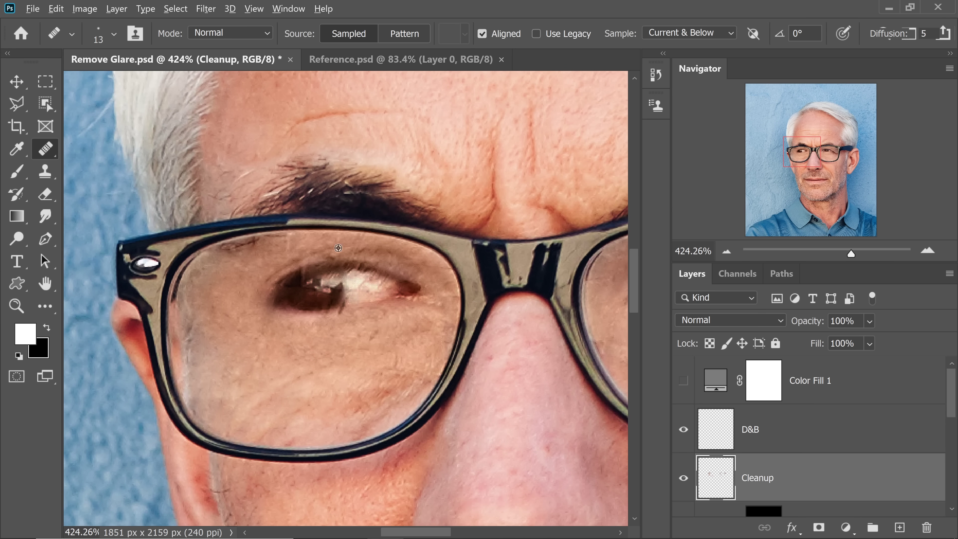
pyautogui.scroll(2, 362, 260)
pyautogui.press('[')
pyautogui.press('[')
pyautogui.press('[')
pyautogui.press('[')
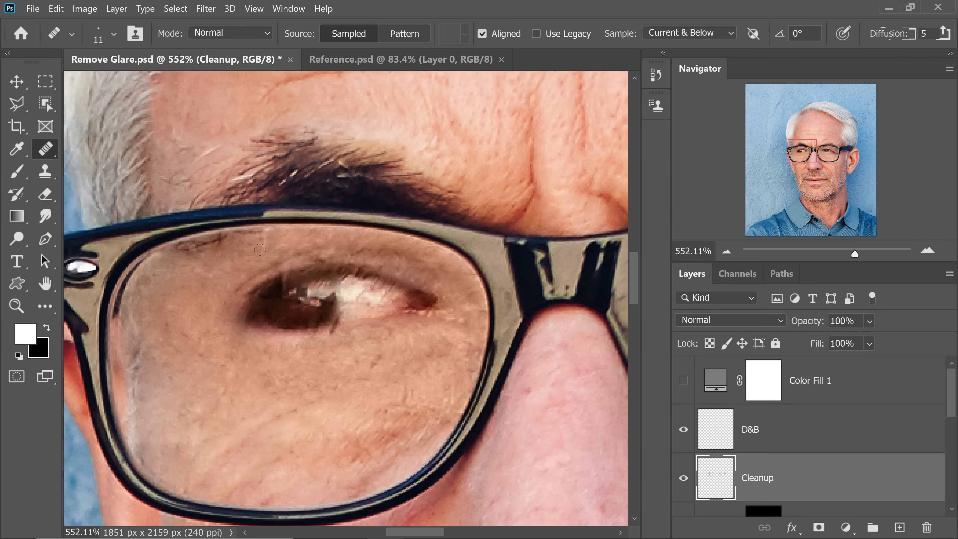
pyautogui.scroll(-4, 370, 263)
pyautogui.moveTo(473, 231); pyautogui.dragTo(375, 258)
pyautogui.scroll(2, 507, 299)
pyautogui.press(']')
pyautogui.press(']')
pyautogui.press(']')
pyautogui.press(']')
pyautogui.press(']')
pyautogui.press(']')
pyautogui.press(']')
pyautogui.press(']')
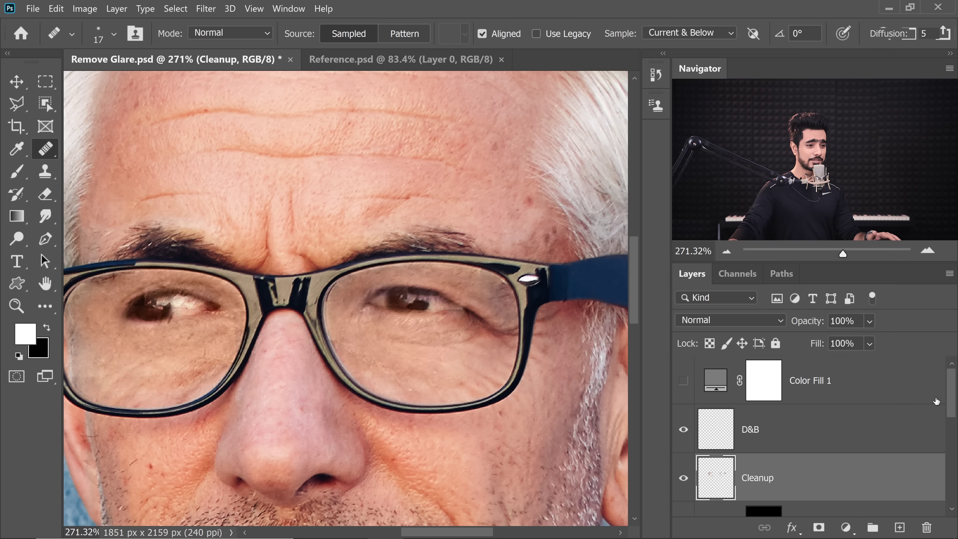
pyautogui.scroll(-5, 937, 401)
# Step: On the Color layer, set up the Brush at 6% flow and size 57, sampling a darker skin tone
pyautogui.click(855, 438)
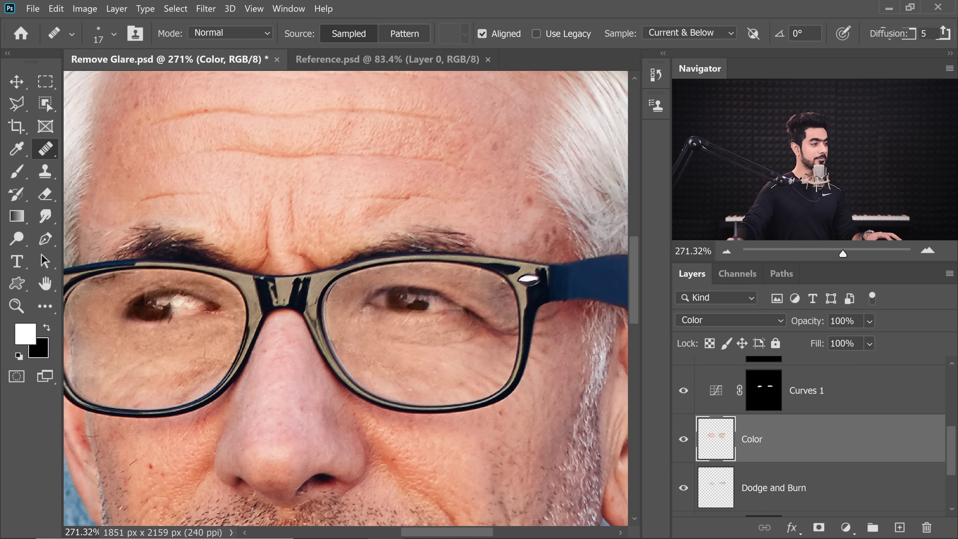
pyautogui.press('b')
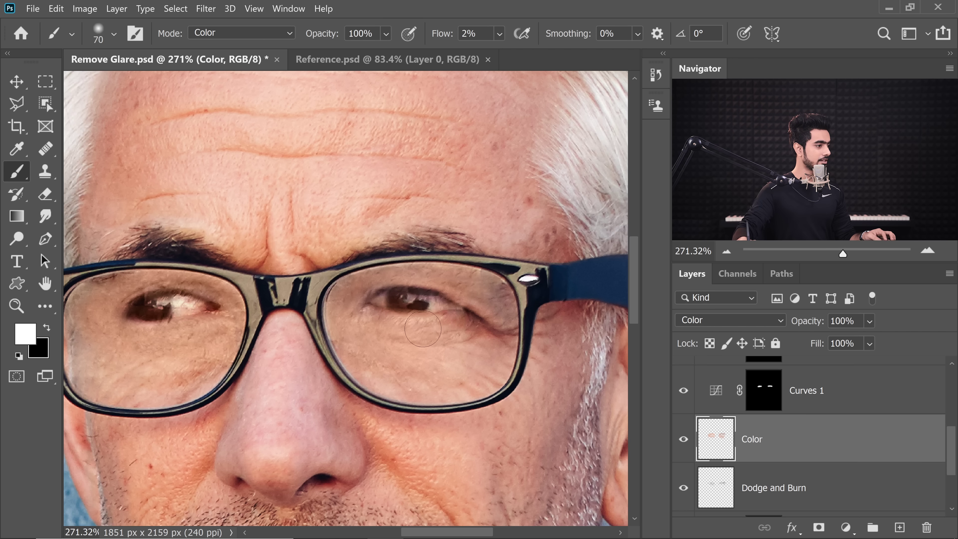
pyautogui.keyDown('alt'); pyautogui.click(485, 366); pyautogui.keyUp('alt')
pyautogui.click(469, 34)
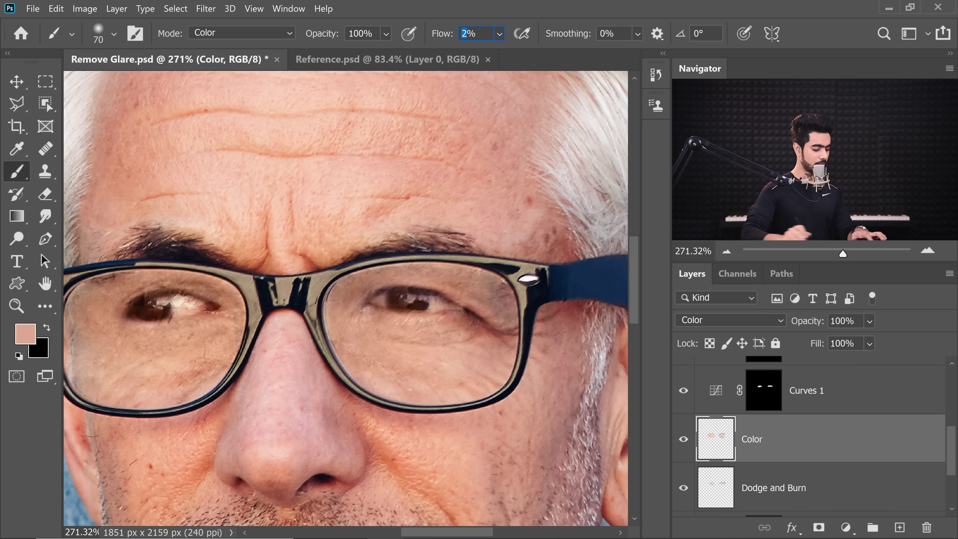
pyautogui.write('6')
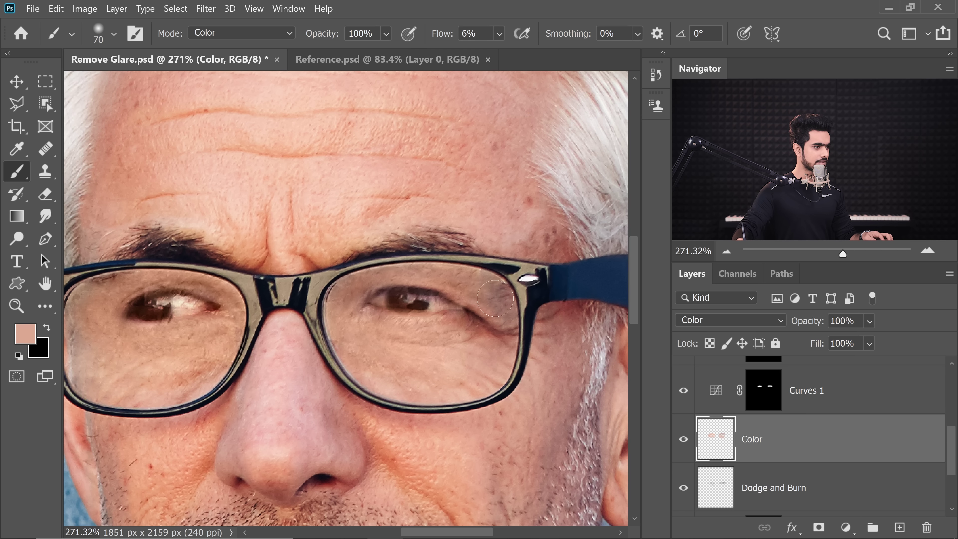
pyautogui.keyDown('alt'); pyautogui.moveTo(502, 327); pyautogui.dragTo(485, 317); pyautogui.keyUp('alt')
pyautogui.keyDown('alt'); pyautogui.click(463, 287); pyautogui.keyUp('alt')
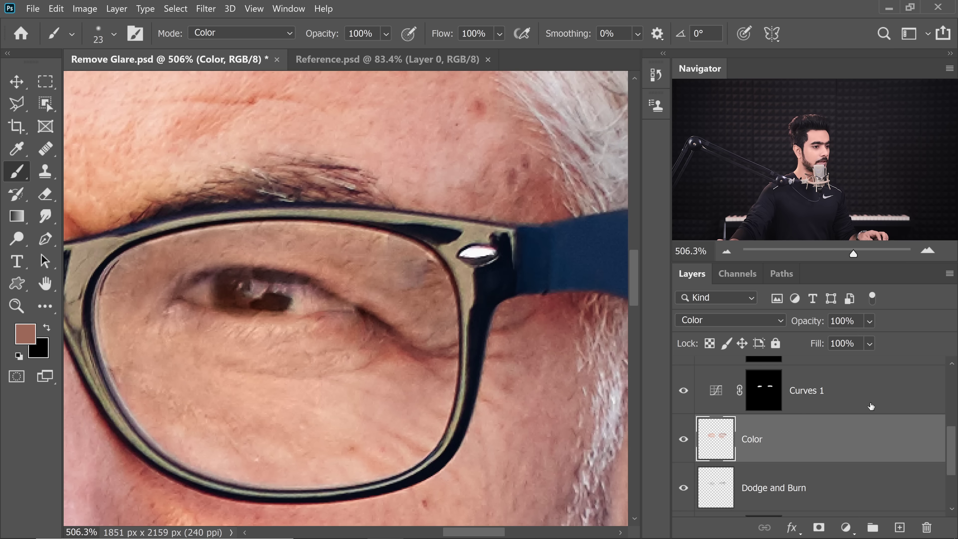
pyautogui.moveTo(951, 451); pyautogui.dragTo(949, 399)
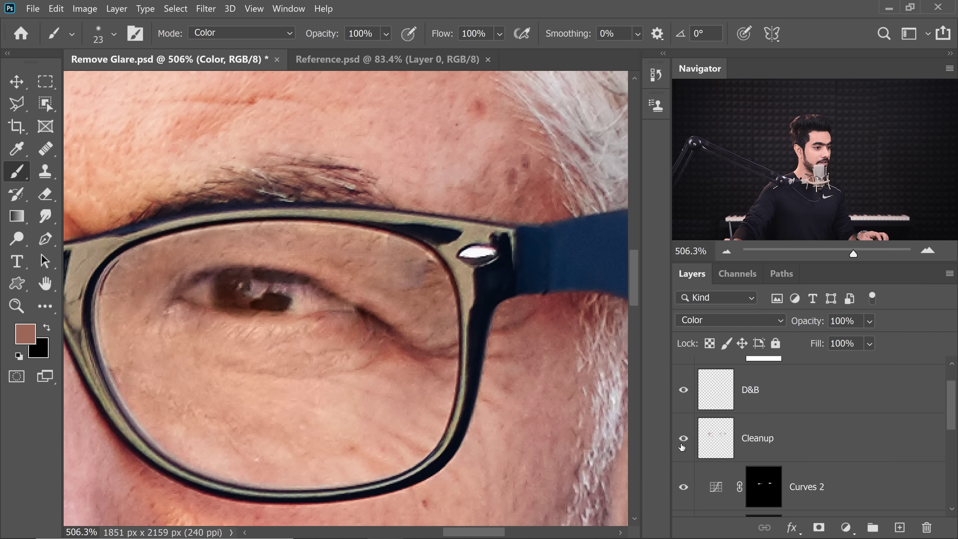
# Step: Toggle Cleanup to compare, then add a new layer above D&B named 'Color'
pyautogui.click(683, 441)
pyautogui.click(683, 440)
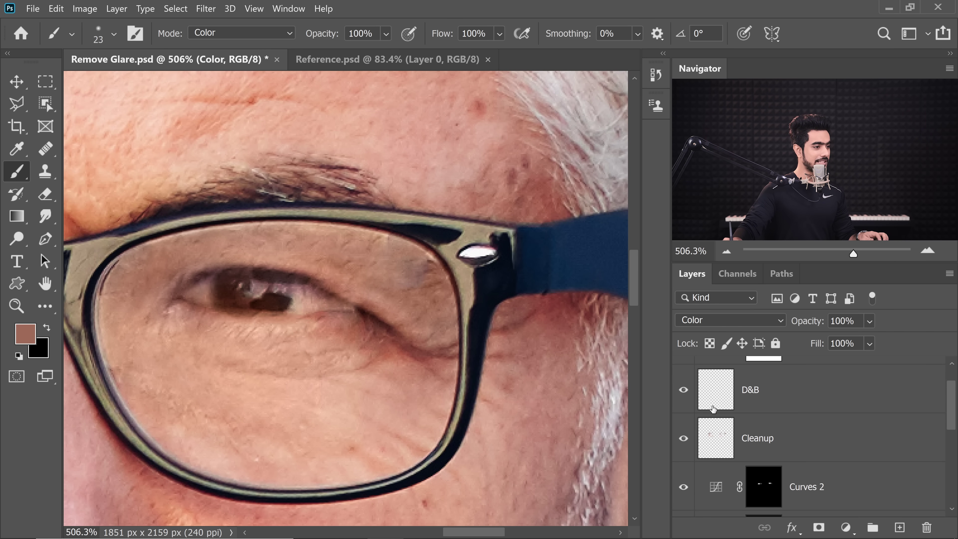
pyautogui.click(803, 436)
pyautogui.click(901, 528)
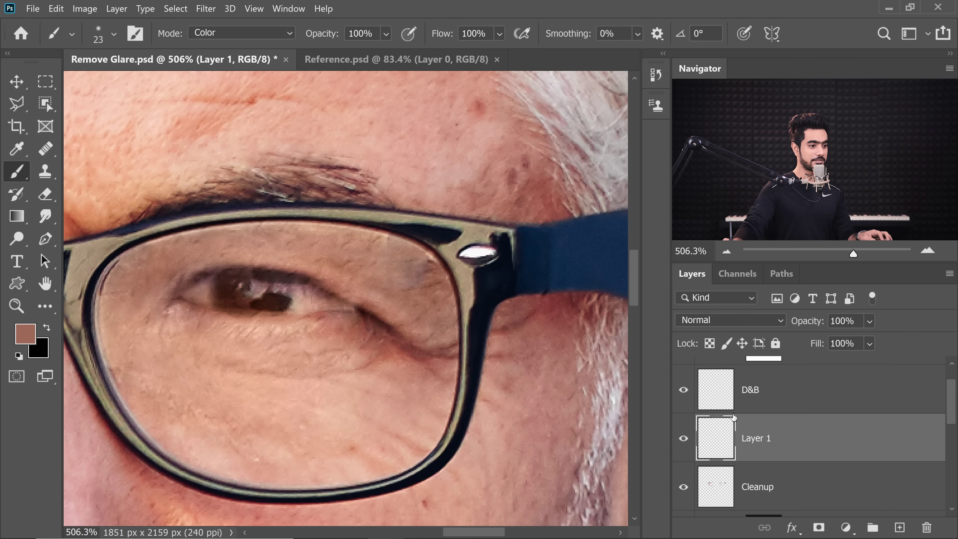
pyautogui.moveTo(733, 416); pyautogui.dragTo(778, 379)
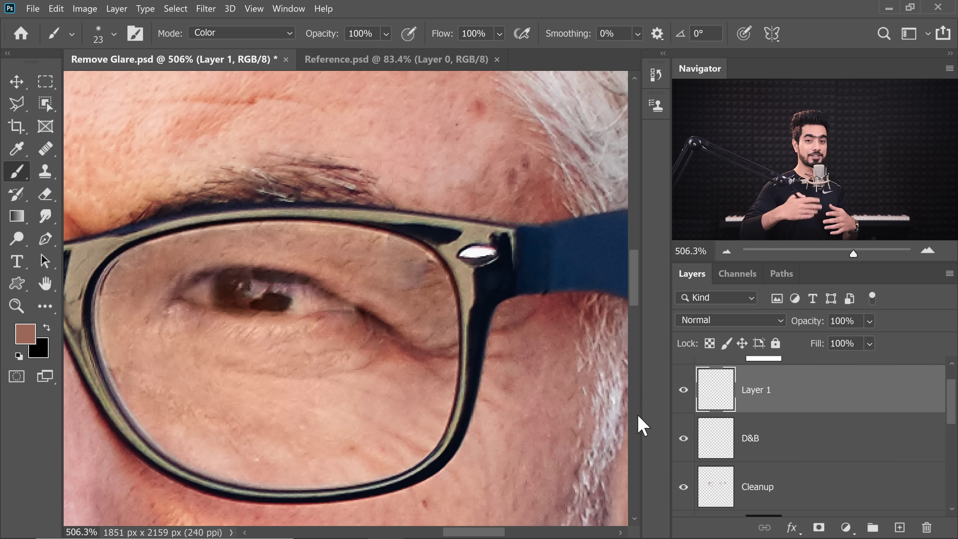
pyautogui.doubleClick(757, 391)
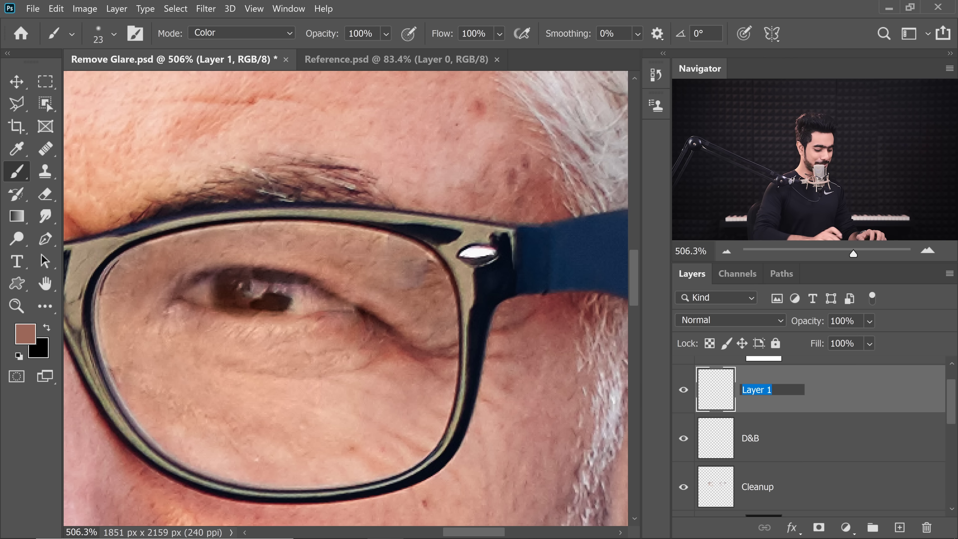
pyautogui.write('Color')
pyautogui.press('Return')
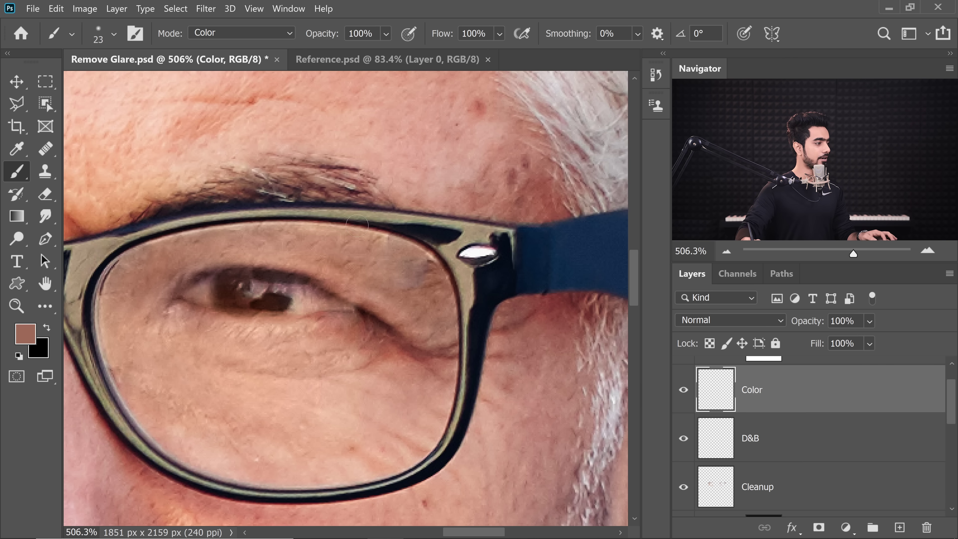
# Step: Set the Color layer's blend mode to Color and the brush flow to 5%, sampling a cheek tone
pyautogui.keyDown('alt'); pyautogui.click(392, 388); pyautogui.keyUp('alt')
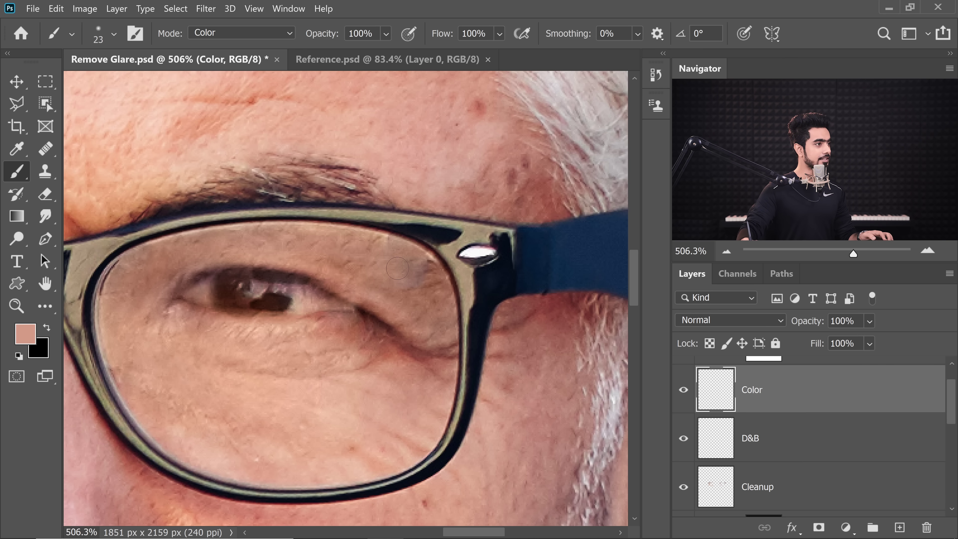
pyautogui.click(728, 321)
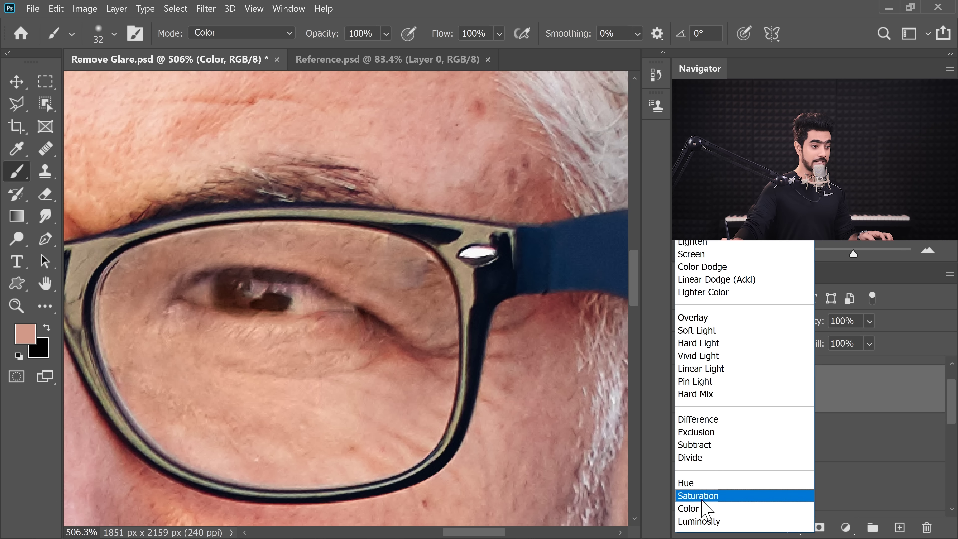
pyautogui.click(692, 508)
pyautogui.click(474, 33)
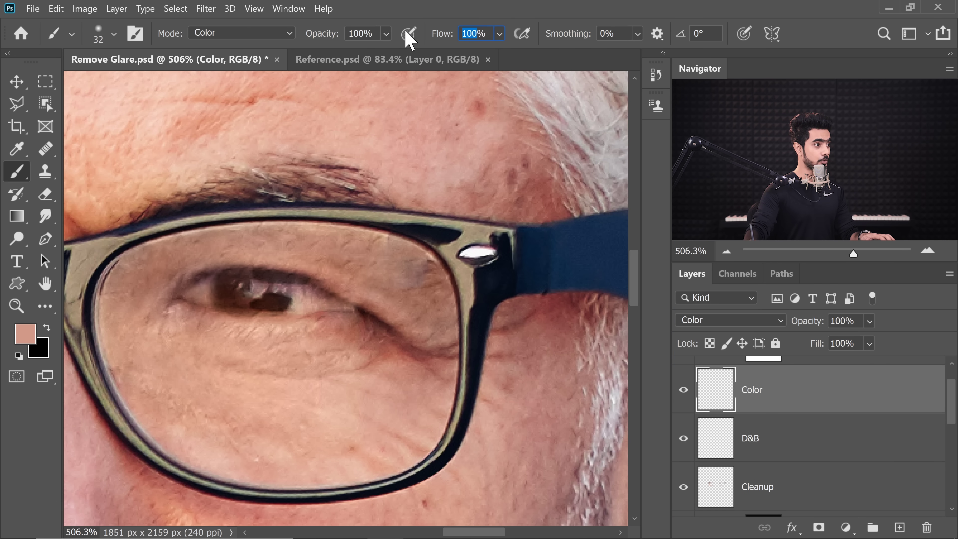
pyautogui.write('5')
pyautogui.press('Return')
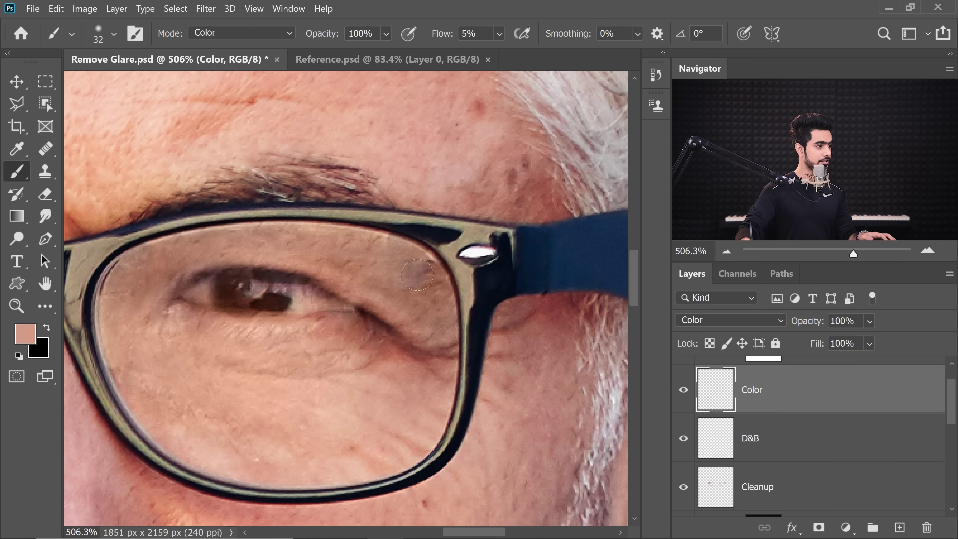
# Step: Sample brown, peach and pinkish skin tones from around the eyes and glasses
pyautogui.keyDown('alt'); pyautogui.click(400, 365); pyautogui.keyUp('alt')
pyautogui.keyDown('alt'); pyautogui.click(400, 267); pyautogui.keyUp('alt')
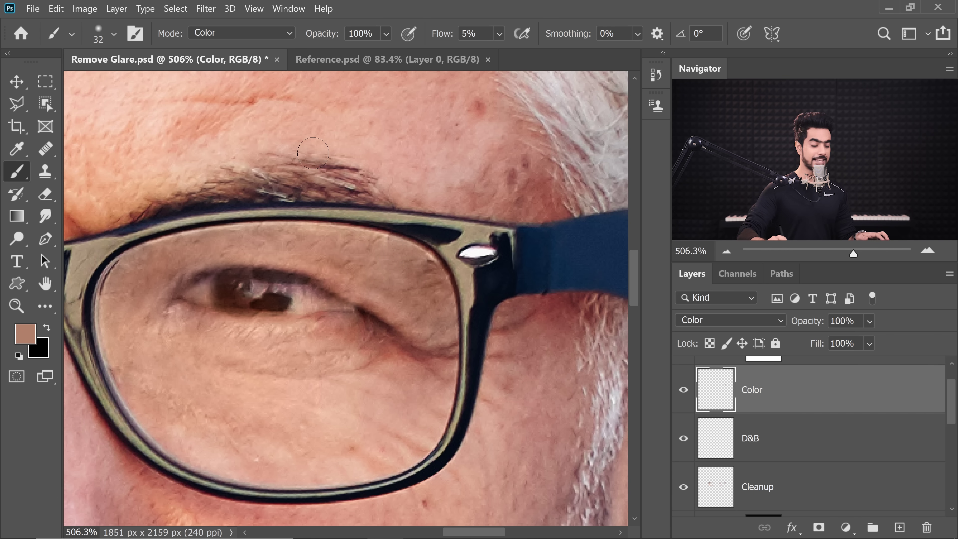
pyautogui.hotkey('ctrl', '0')
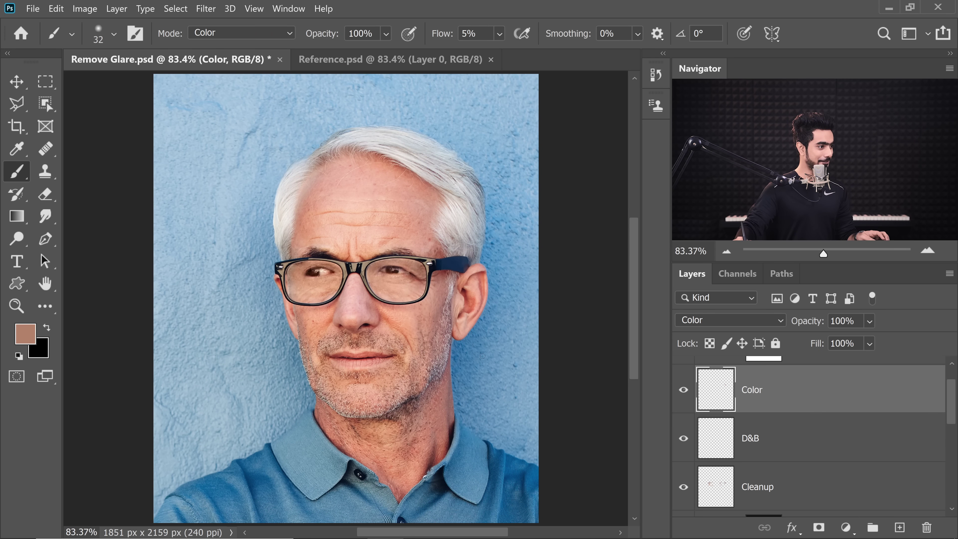
pyautogui.moveTo(301, 288); pyautogui.dragTo(334, 292)
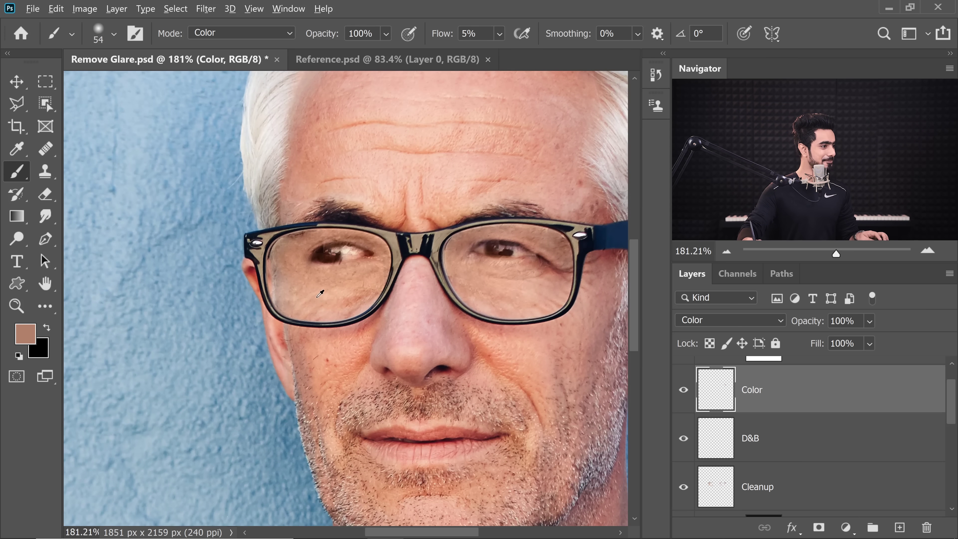
pyautogui.keyDown('alt'); pyautogui.click(319, 299); pyautogui.keyUp('alt')
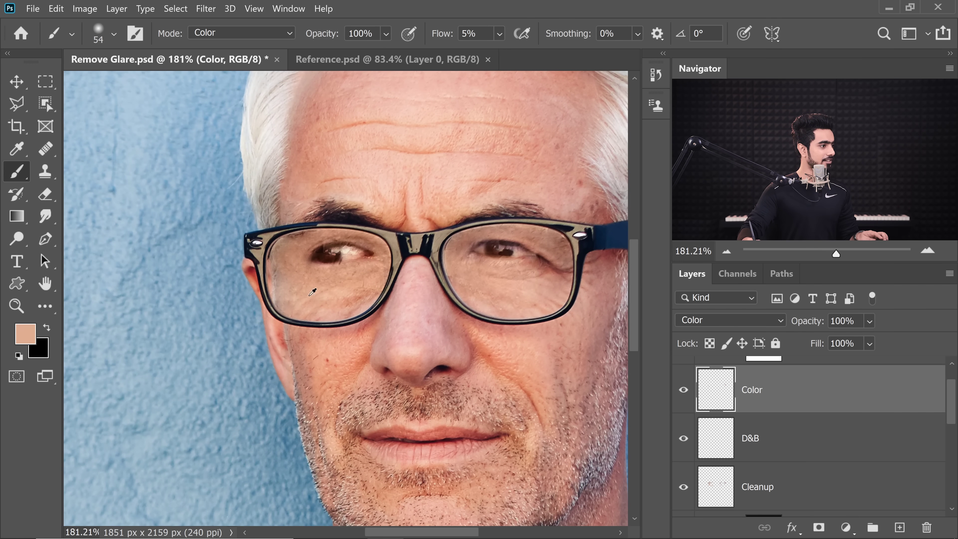
pyautogui.keyDown('alt'); pyautogui.click(281, 293); pyautogui.keyUp('alt')
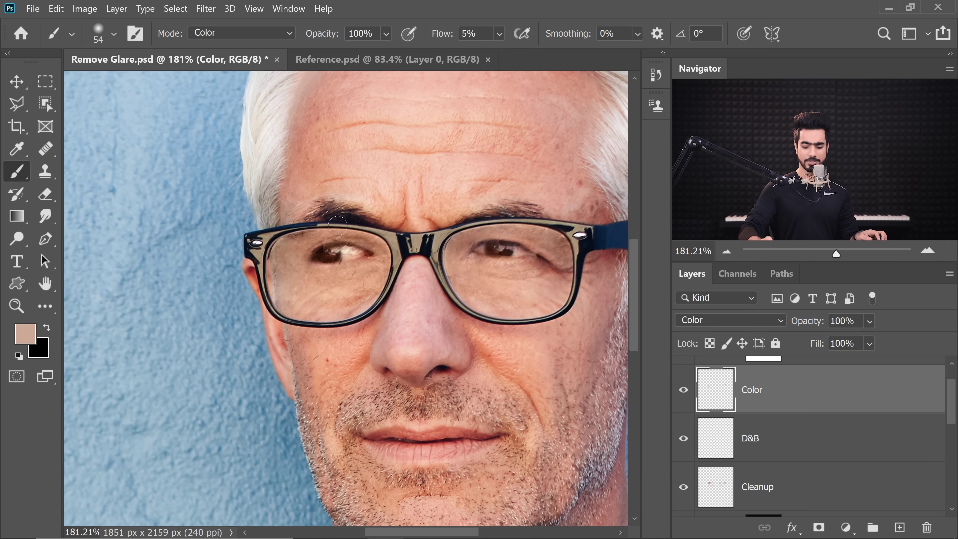
pyautogui.hotkey('ctrl', '0')
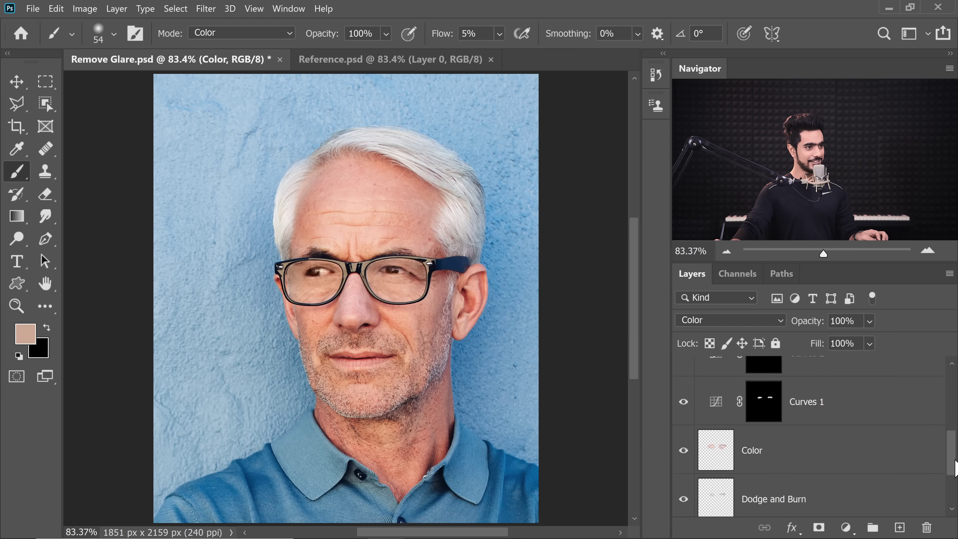
pyautogui.scroll(-2, 751, 495)
# Step: Compare against the original photo, then turn the Burning and Dodge and Burn layers back on
pyautogui.keyDown('alt'); pyautogui.click(685, 494); pyautogui.keyUp('alt')
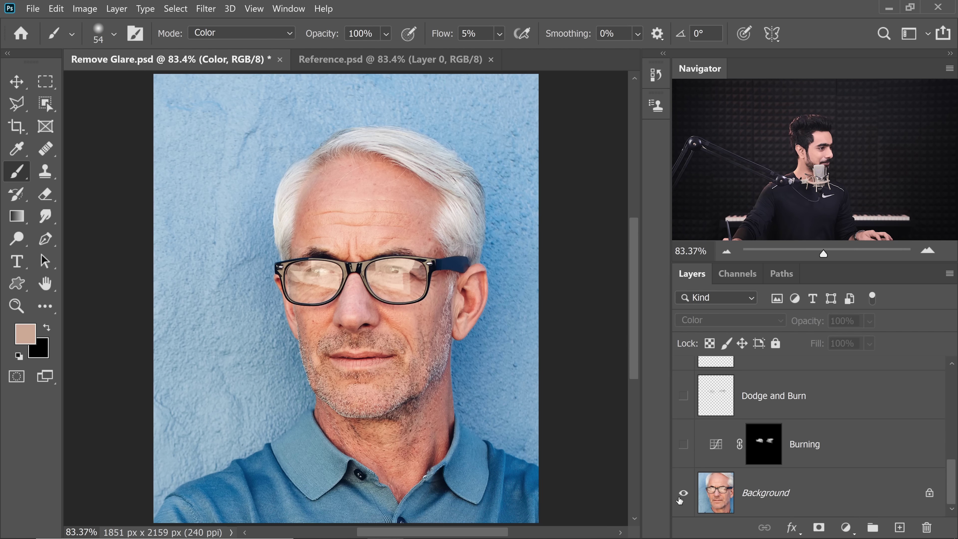
pyautogui.keyDown('alt'); pyautogui.click(682, 497); pyautogui.keyUp('alt')
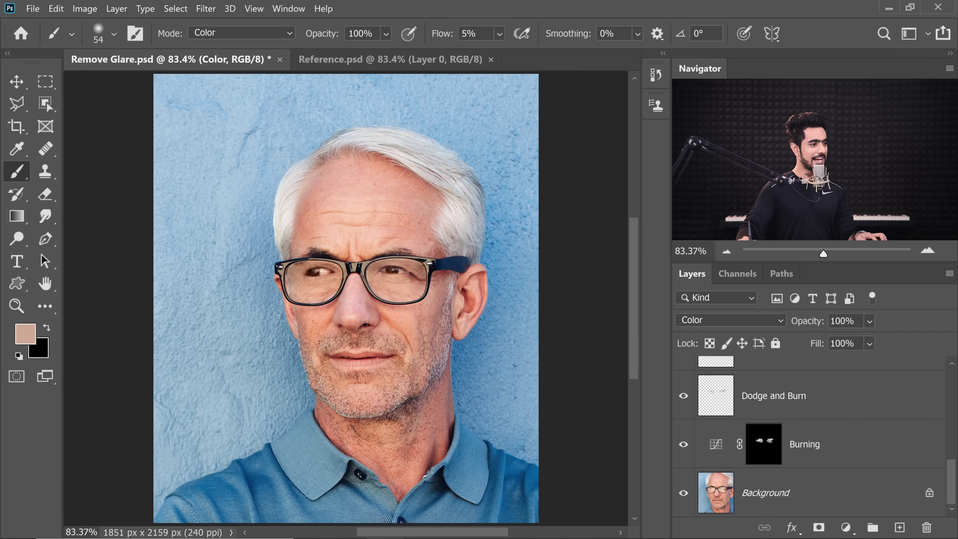
pyautogui.moveTo(301, 278); pyautogui.dragTo(331, 274)
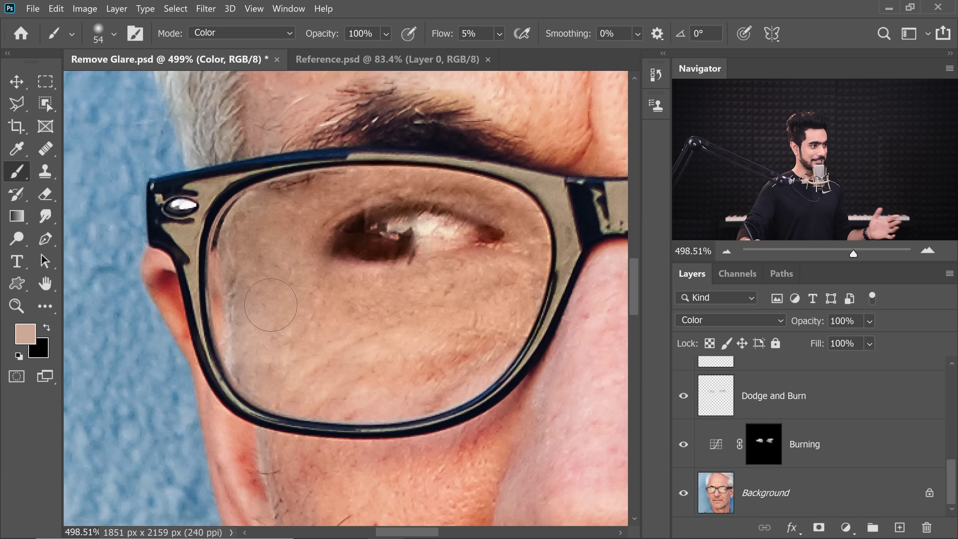
pyautogui.moveTo(953, 482); pyautogui.dragTo(954, 465)
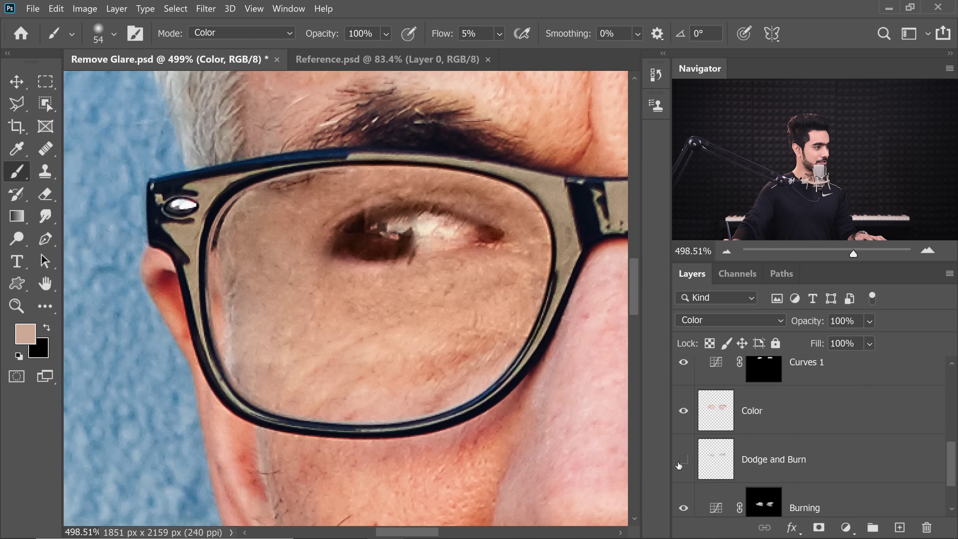
pyautogui.keyDown('alt'); pyautogui.click(683, 498); pyautogui.keyUp('alt')
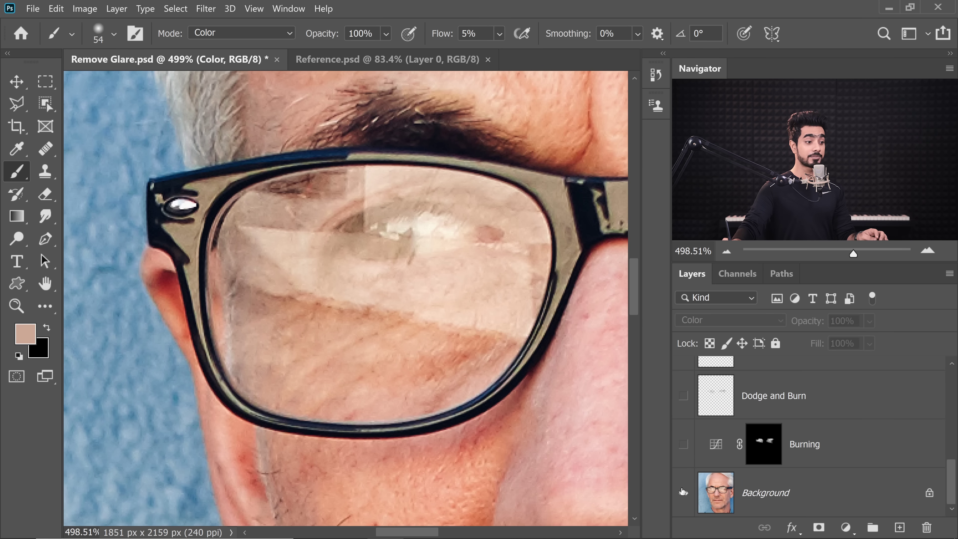
pyautogui.click(683, 446)
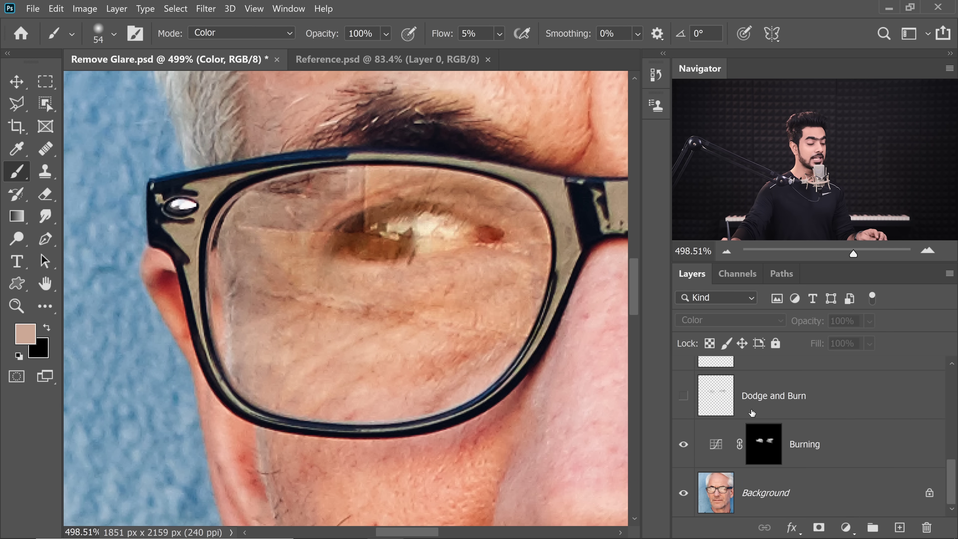
pyautogui.scroll(2, 945, 462)
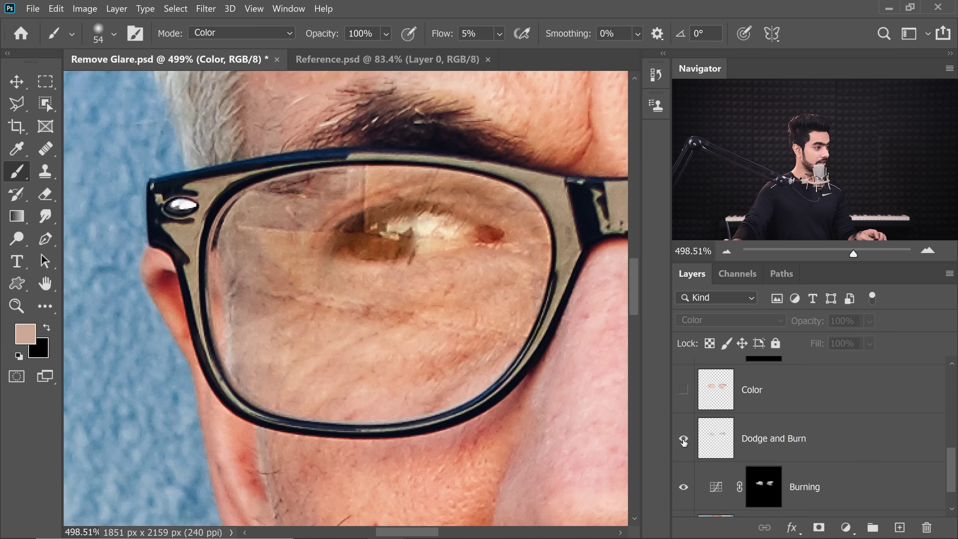
pyautogui.click(684, 440)
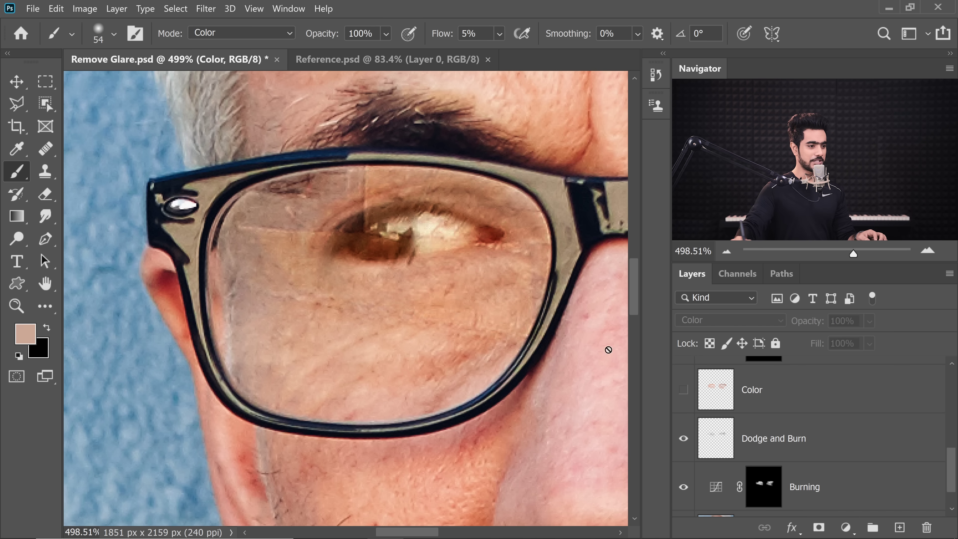
# Step: On Dodge and Burn, erase the shading at the lens's lower left with a 92 px Eraser
pyautogui.click(793, 441)
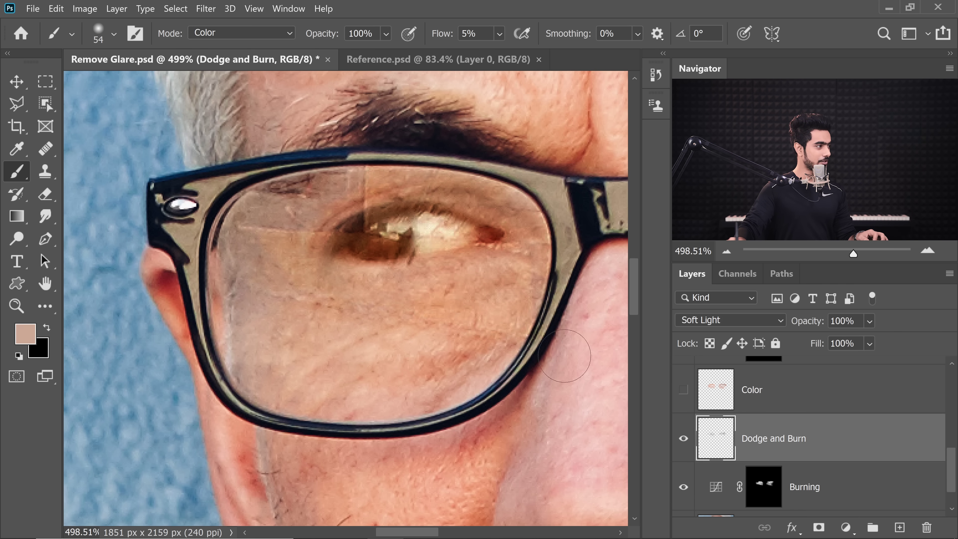
pyautogui.click(45, 194)
pyautogui.moveTo(263, 304); pyautogui.dragTo(1, 270)
pyautogui.moveTo(280, 304)
pyautogui.mouseDown()
pyautogui.moveTo(267, 336)
pyautogui.moveTo(240, 352)
pyautogui.mouseUp()
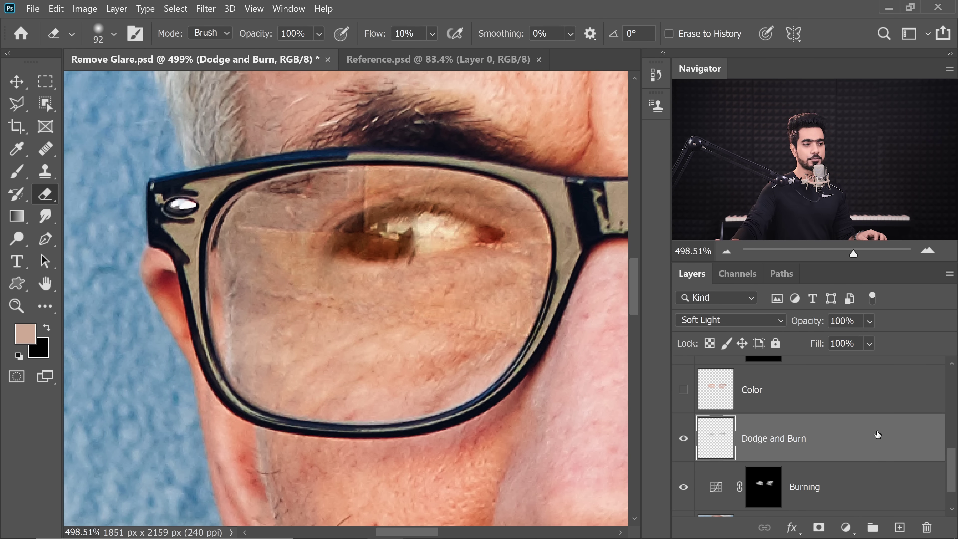
# Step: Turn Curves 1, Curves 2 and Cleanup back on, and make Cleanup the active layer
pyautogui.moveTo(949, 460); pyautogui.dragTo(952, 430)
pyautogui.click(684, 448)
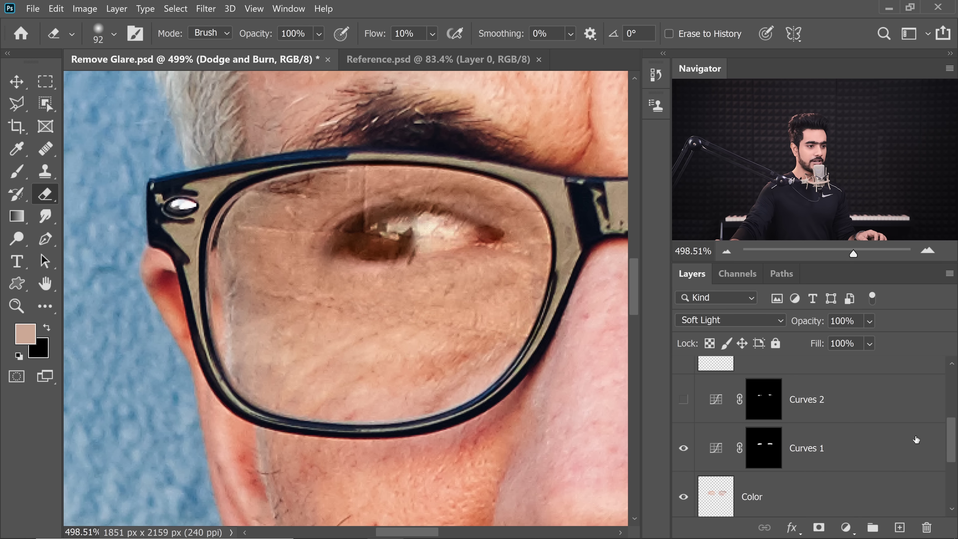
pyautogui.click(683, 399)
pyautogui.scroll(4, 939, 446)
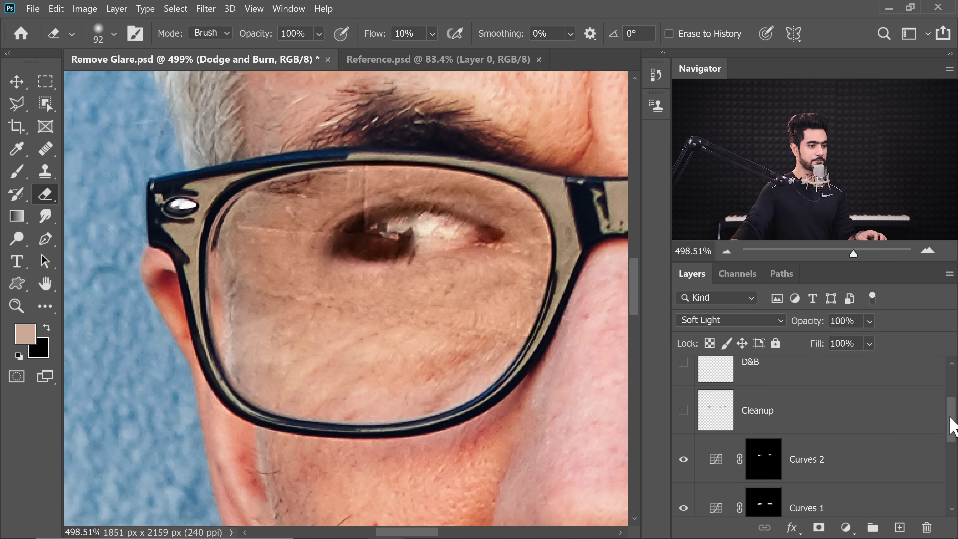
pyautogui.click(683, 463)
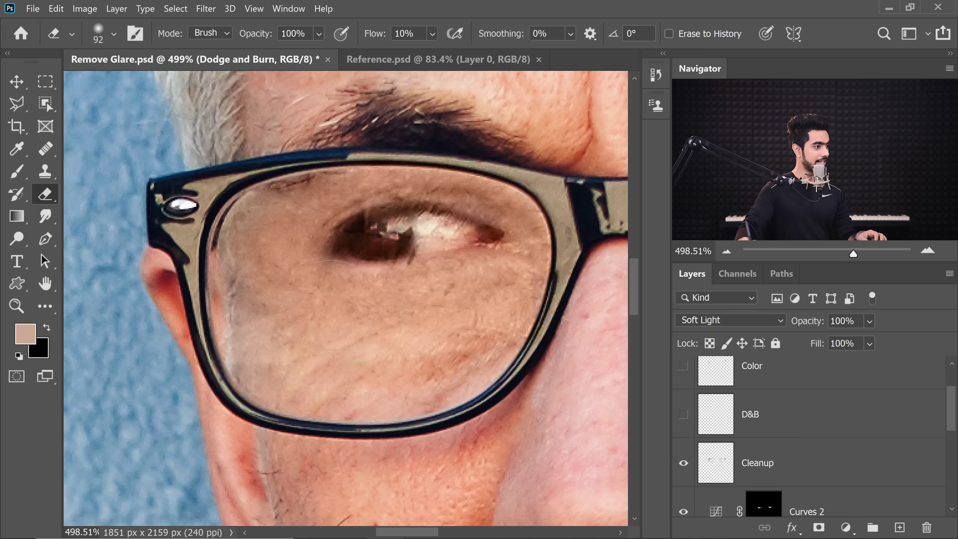
pyautogui.click(751, 475)
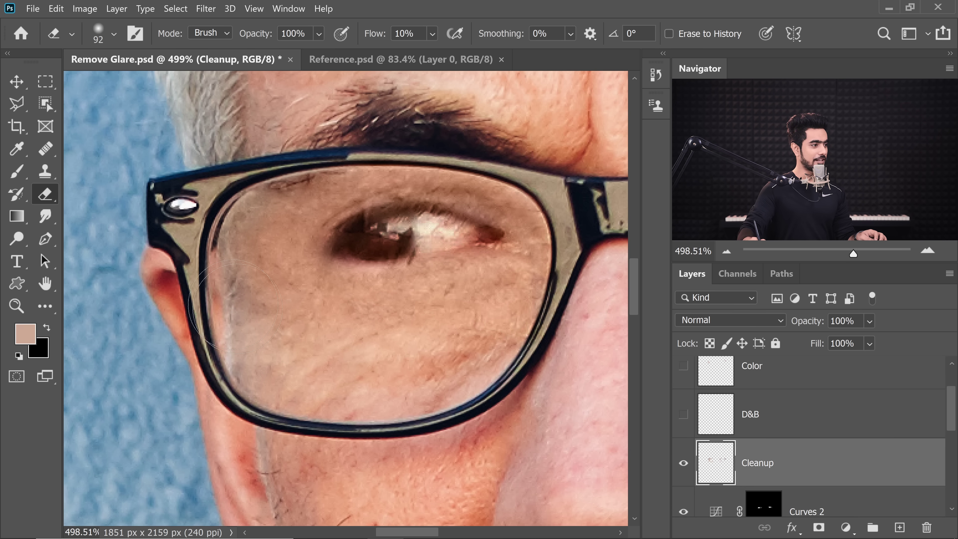
# Step: Add a mask to Cleanup and paint a black dab into it at full flow
pyautogui.click(819, 528)
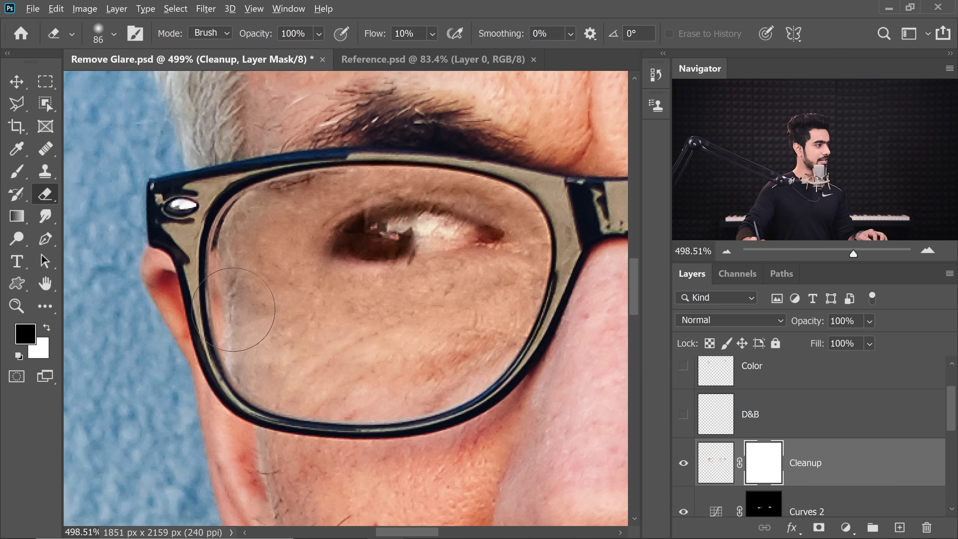
pyautogui.press('b')
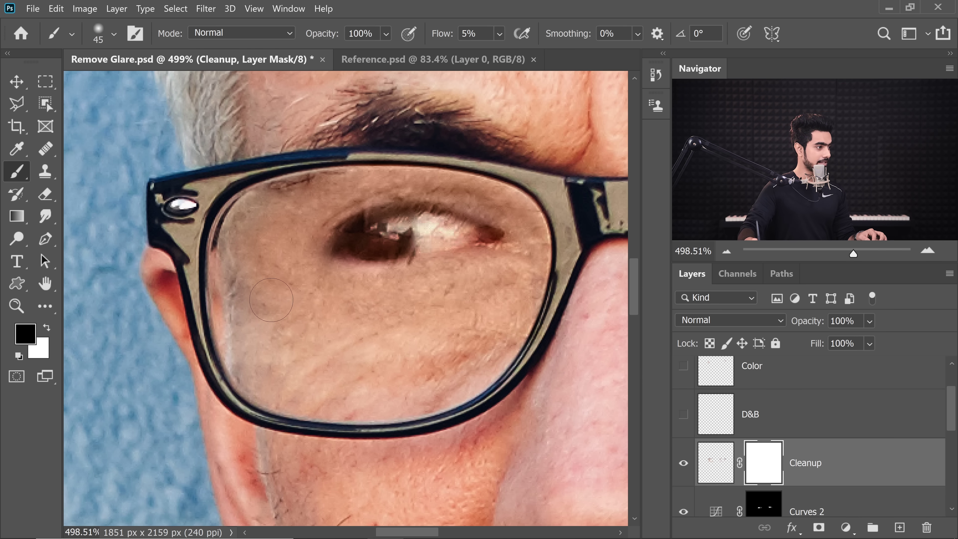
pyautogui.hotkey('shift', '0')
pyautogui.moveTo(289, 302); pyautogui.dragTo(275, 291)
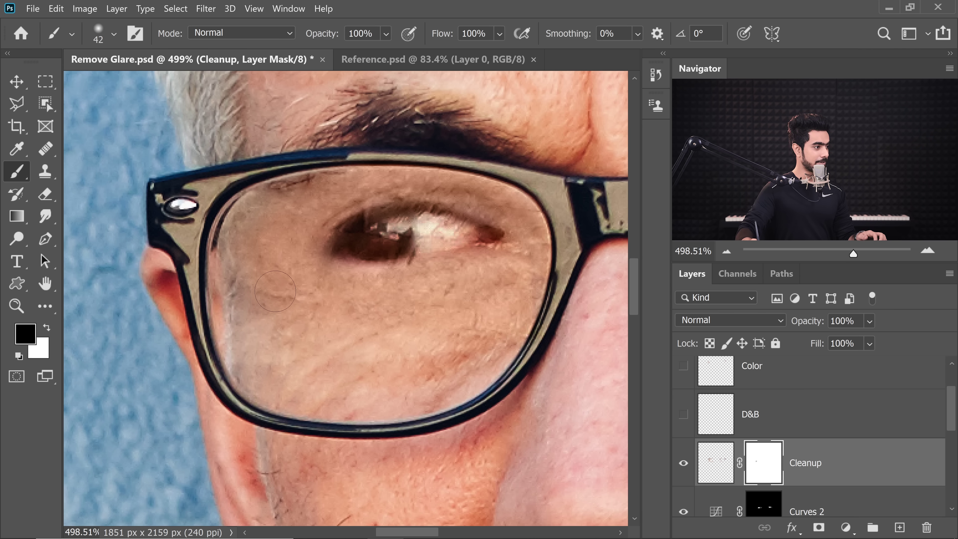
pyautogui.press('[')
pyautogui.press('[')
pyautogui.press('[')
pyautogui.press('[')
pyautogui.press('x')
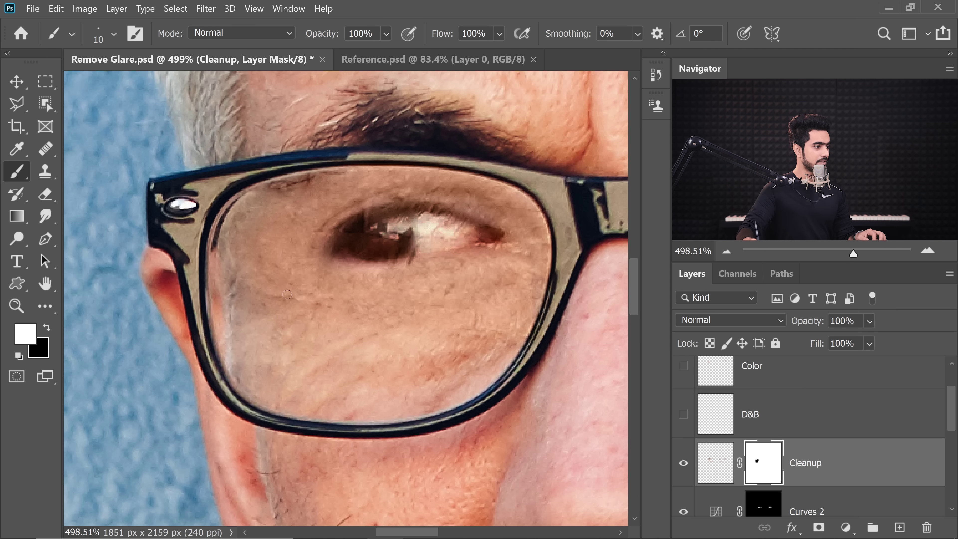
pyautogui.press(']')
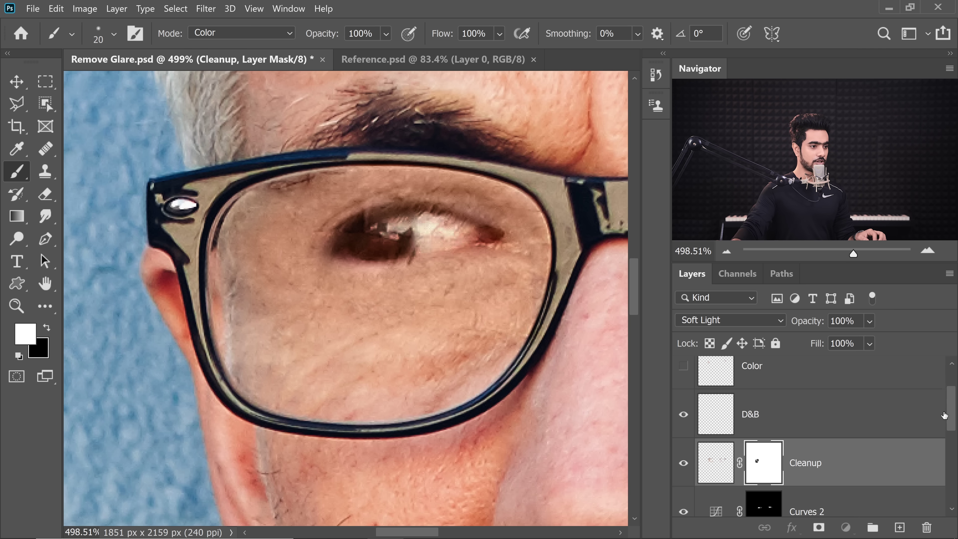
# Step: Turn the Color layer back on, fit the whole portrait in view, and compare with the original
pyautogui.click(941, 417)
pyautogui.scroll(2, 941, 417)
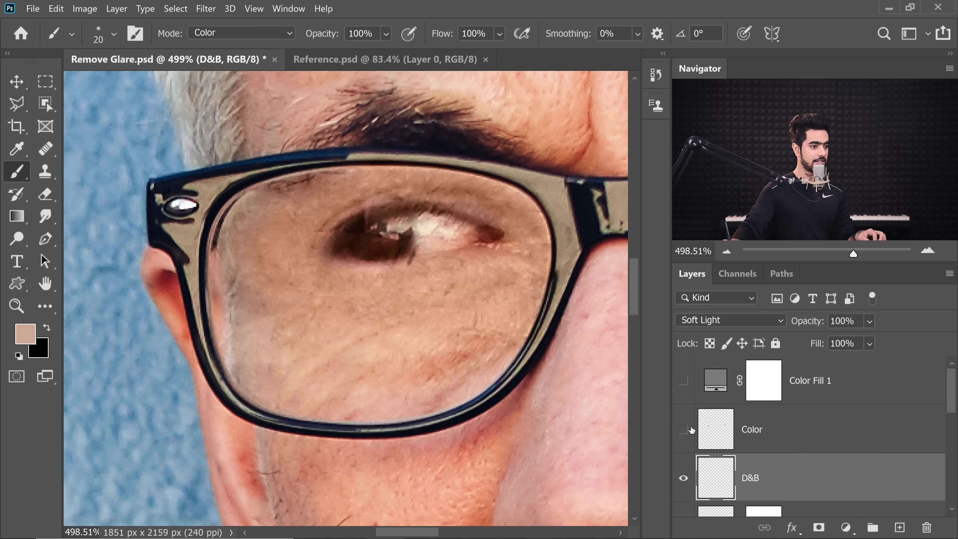
pyautogui.click(684, 430)
pyautogui.hotkey('ctrl', '0')
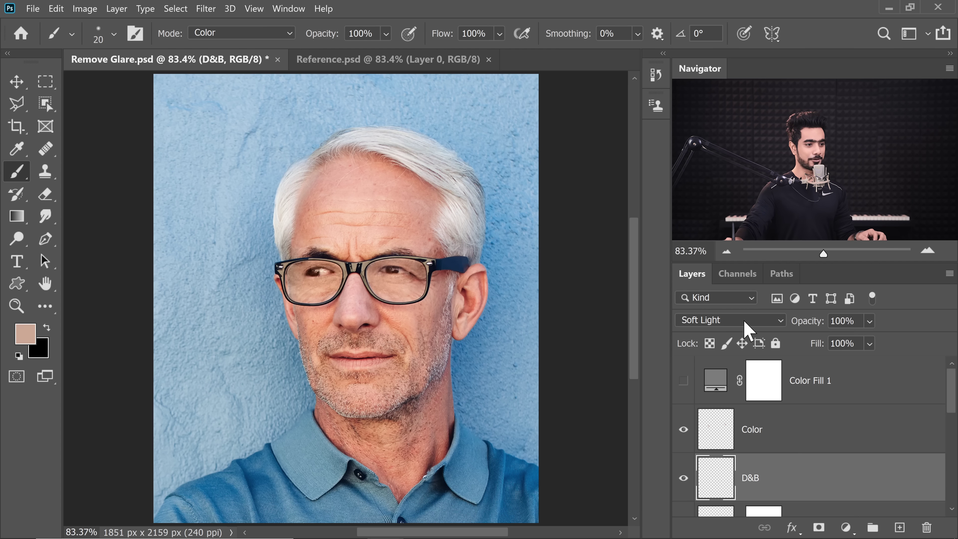
pyautogui.moveTo(948, 402); pyautogui.dragTo(955, 519)
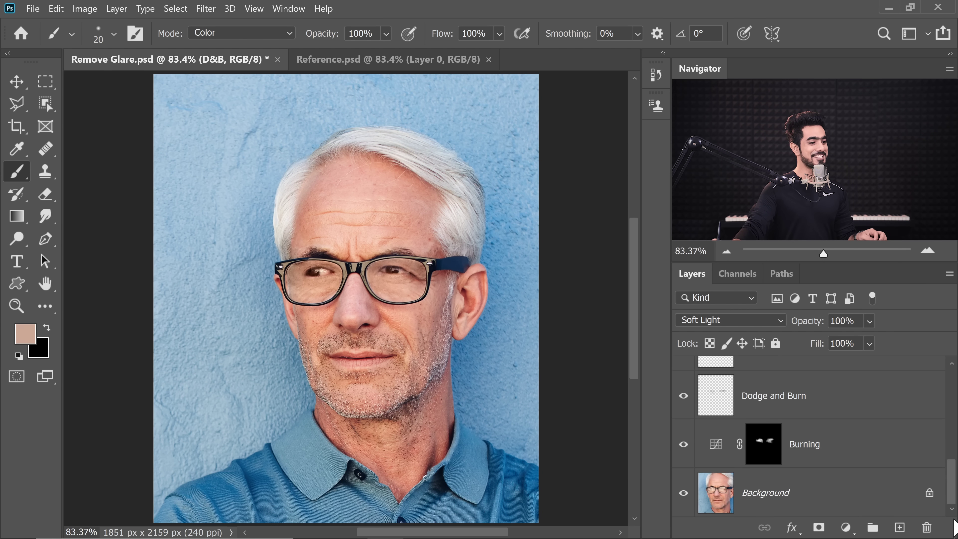
pyautogui.keyDown('alt'); pyautogui.click(683, 497); pyautogui.keyUp('alt')
pyautogui.keyDown('alt'); pyautogui.click(680, 501); pyautogui.keyUp('alt')
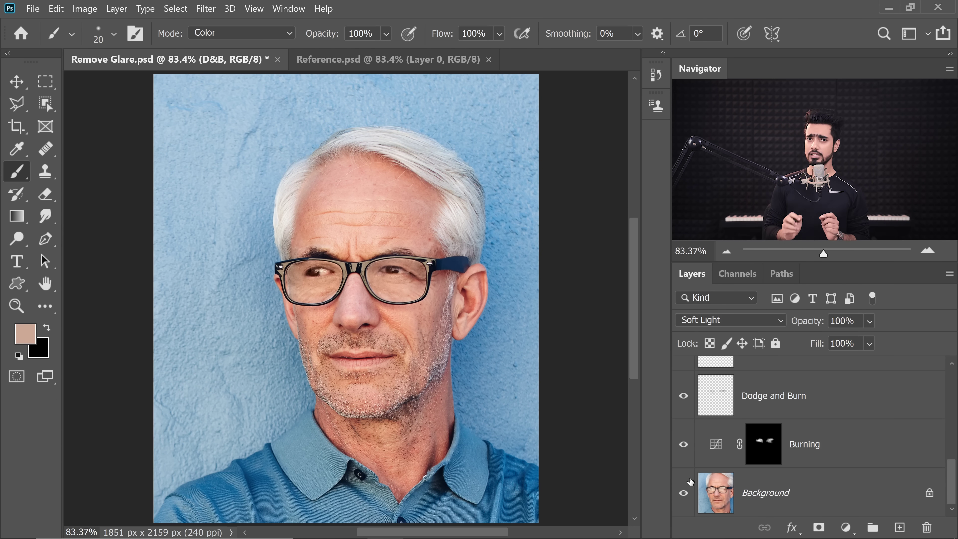
pyautogui.click(840, 449)
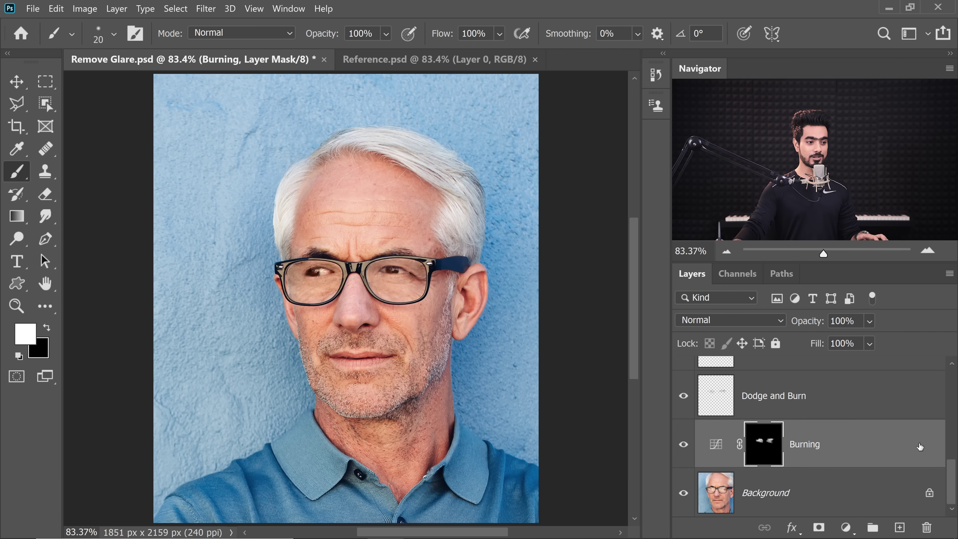
# Step: Group the Burning-to-Color layers into Group 1 at 70% opacity, then hide the group
pyautogui.moveTo(953, 477); pyautogui.dragTo(901, 372)
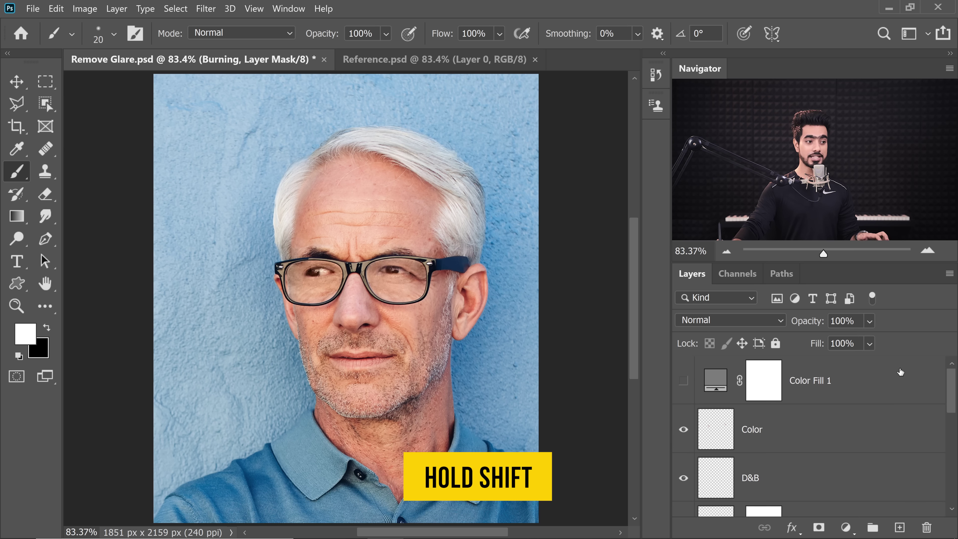
pyautogui.click(828, 430)
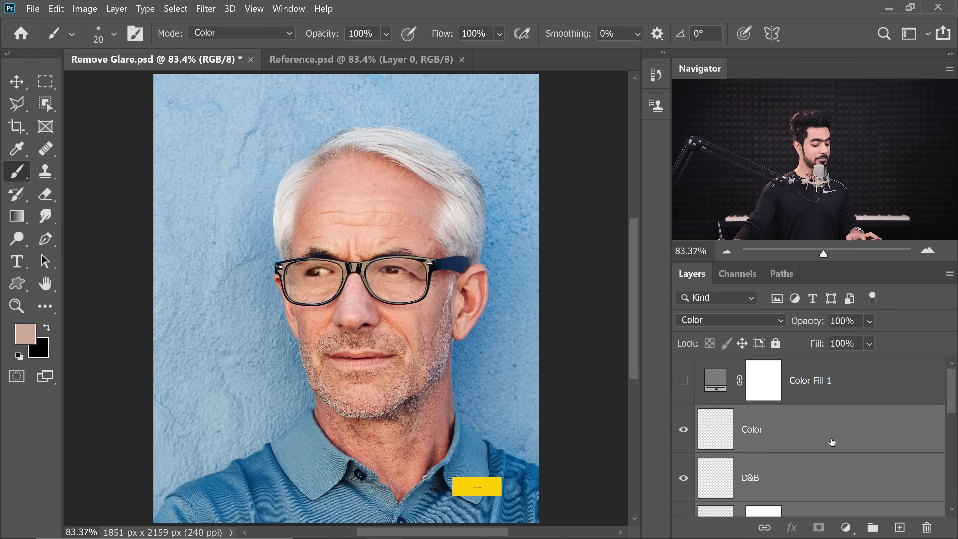
pyautogui.hotkey('ctrl', 'g')
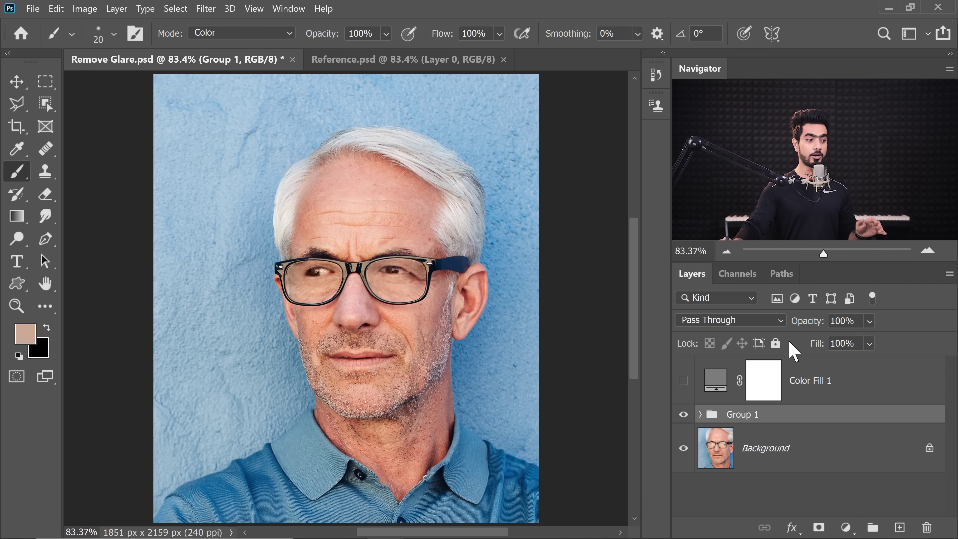
pyautogui.moveTo(800, 321); pyautogui.dragTo(792, 323)
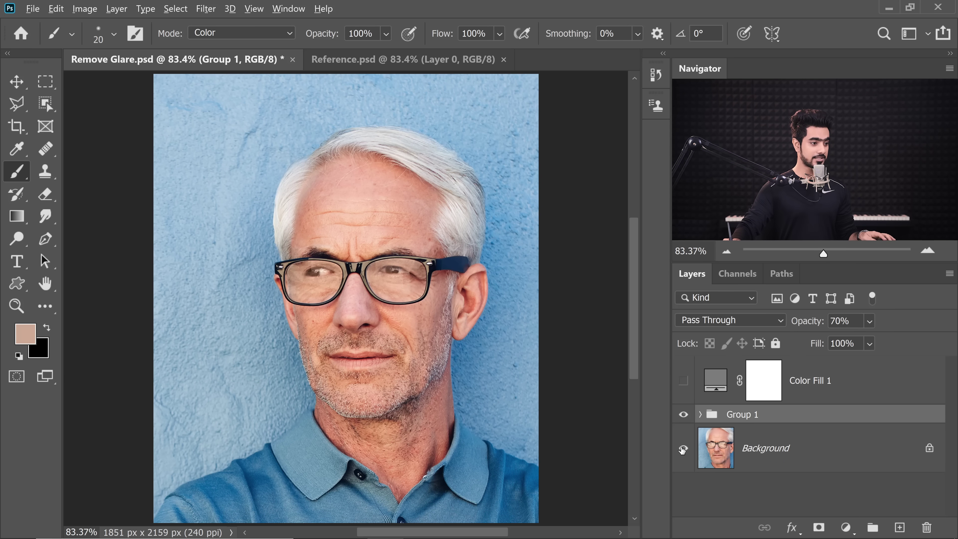
pyautogui.keyDown('alt'); pyautogui.click(683, 448); pyautogui.keyUp('alt')
pyautogui.scroll(10, 394, 274)
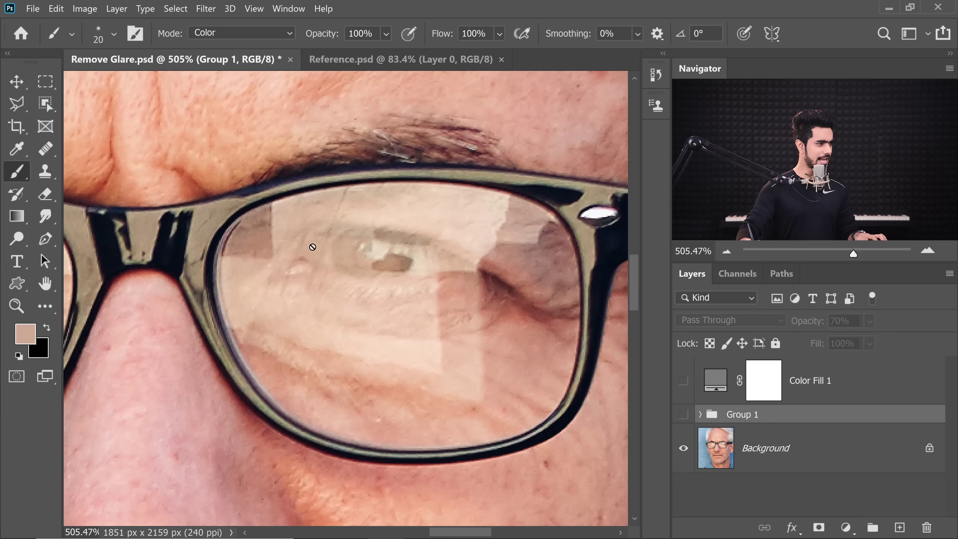